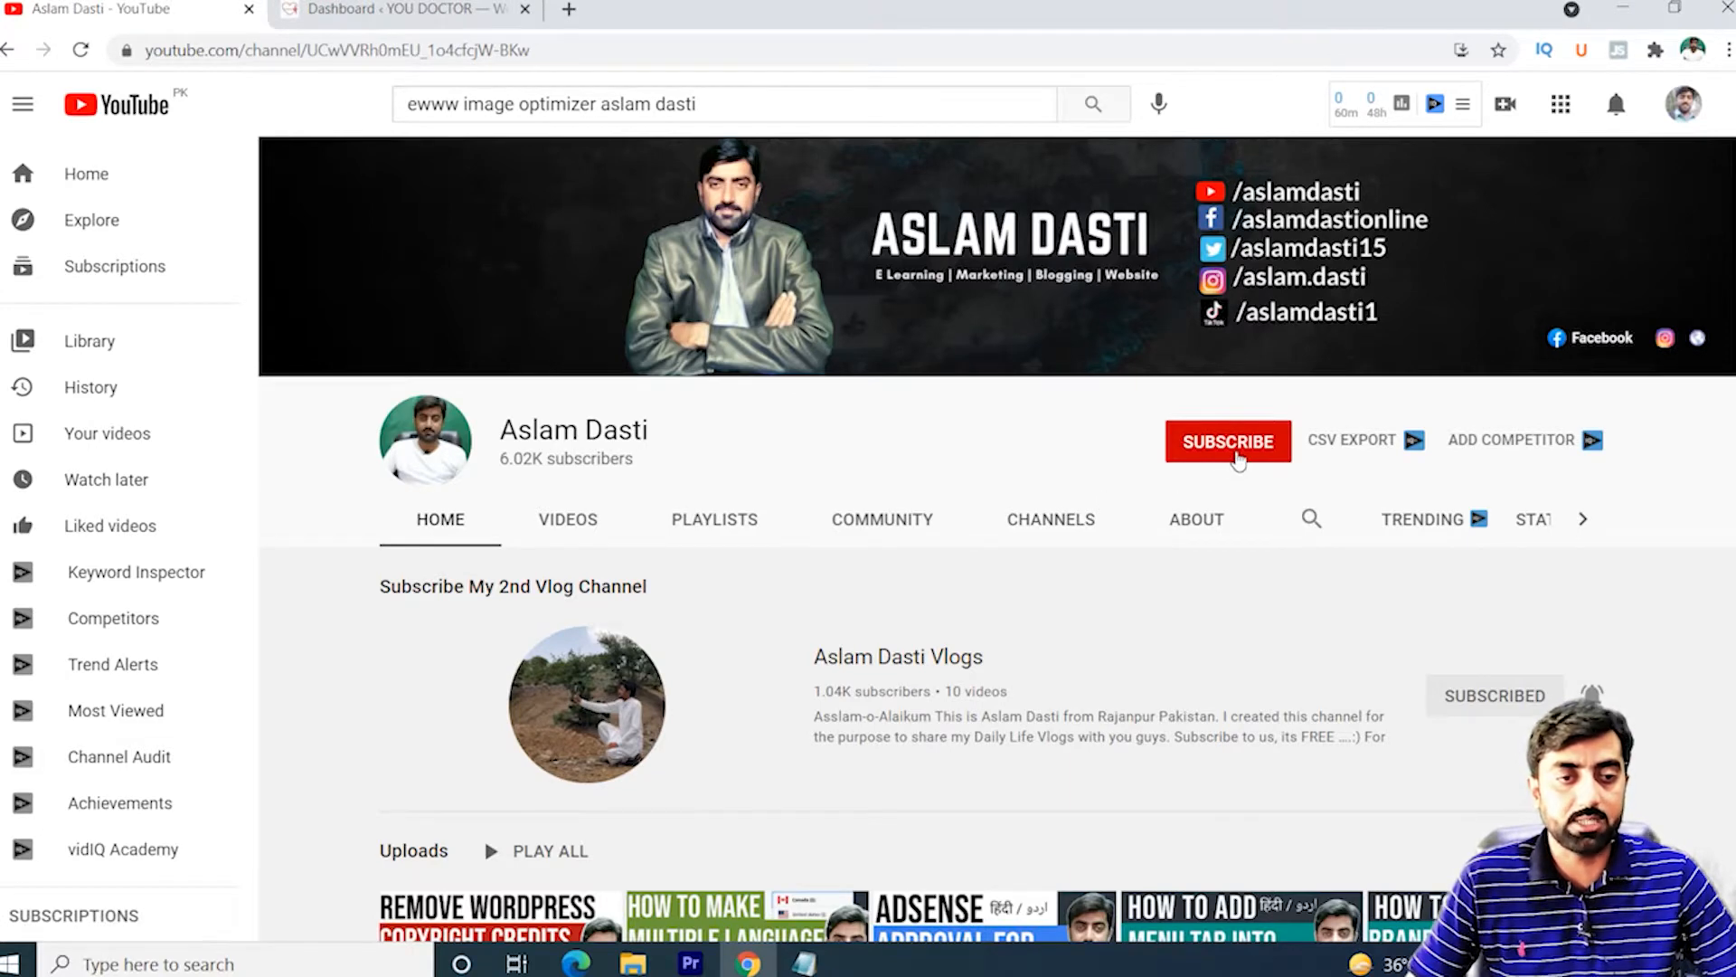
Subscribe to the open YouTube channel and set its notifications to All
click(1230, 452)
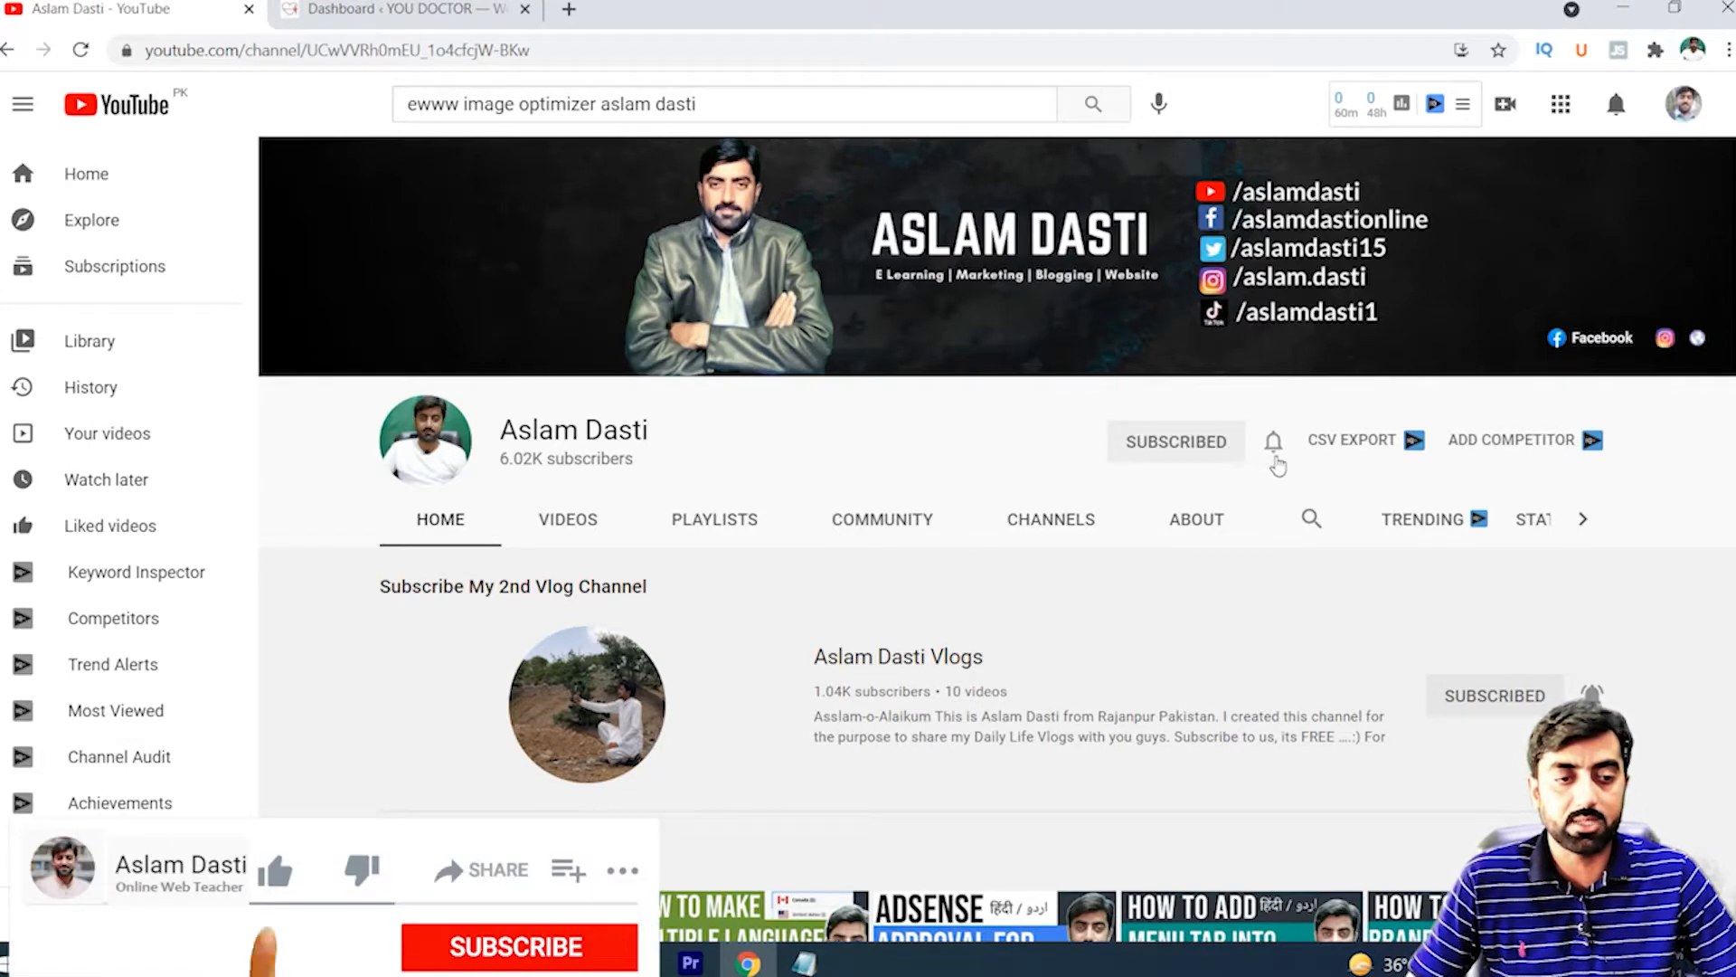
click(1273, 443)
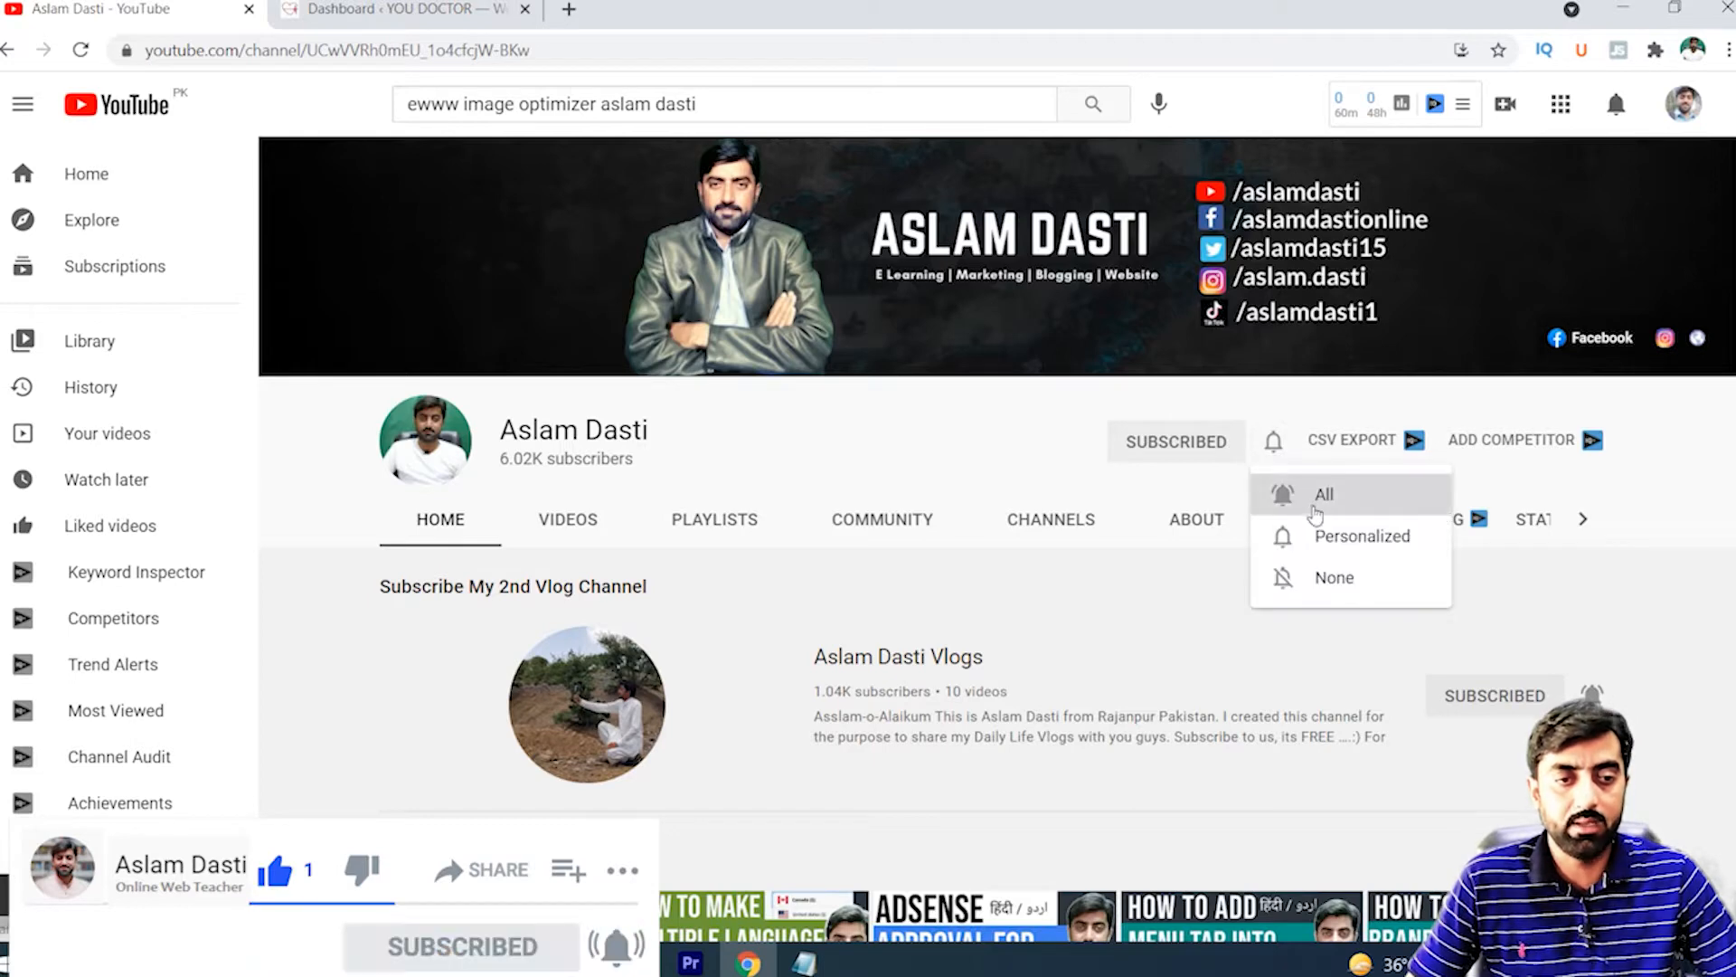
click(1325, 495)
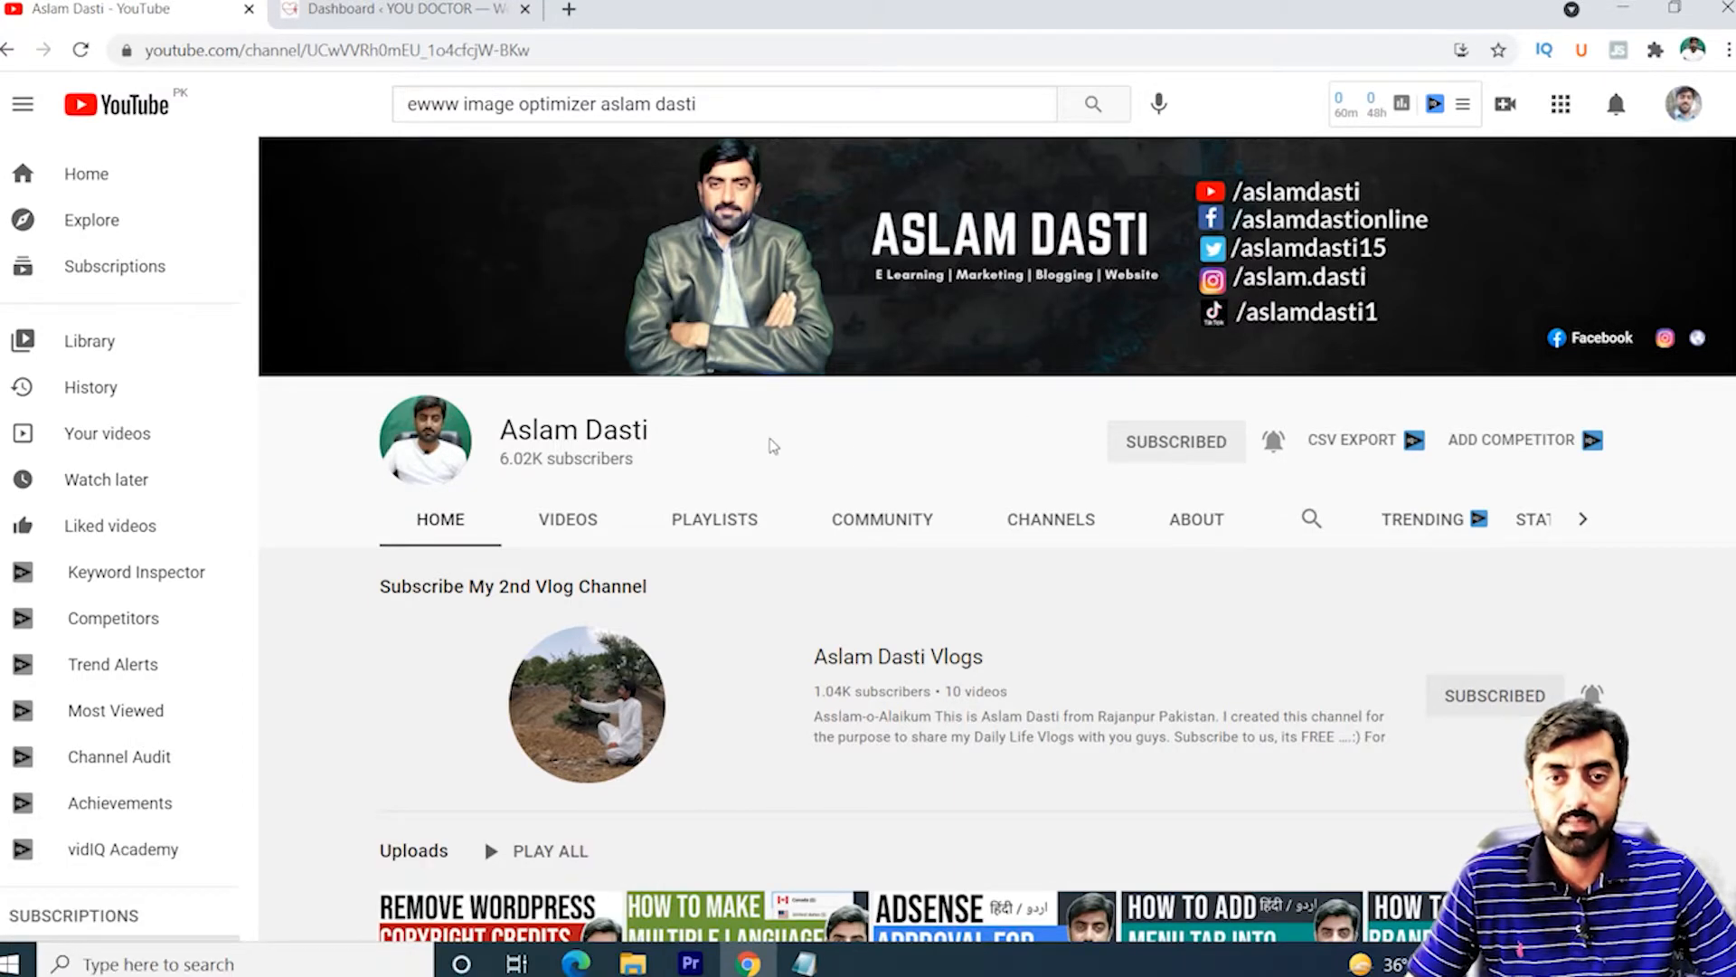
Switch to the YOU DOCTOR WordPress dashboard and open the list of all pages in a new browser tab
click(448, 18)
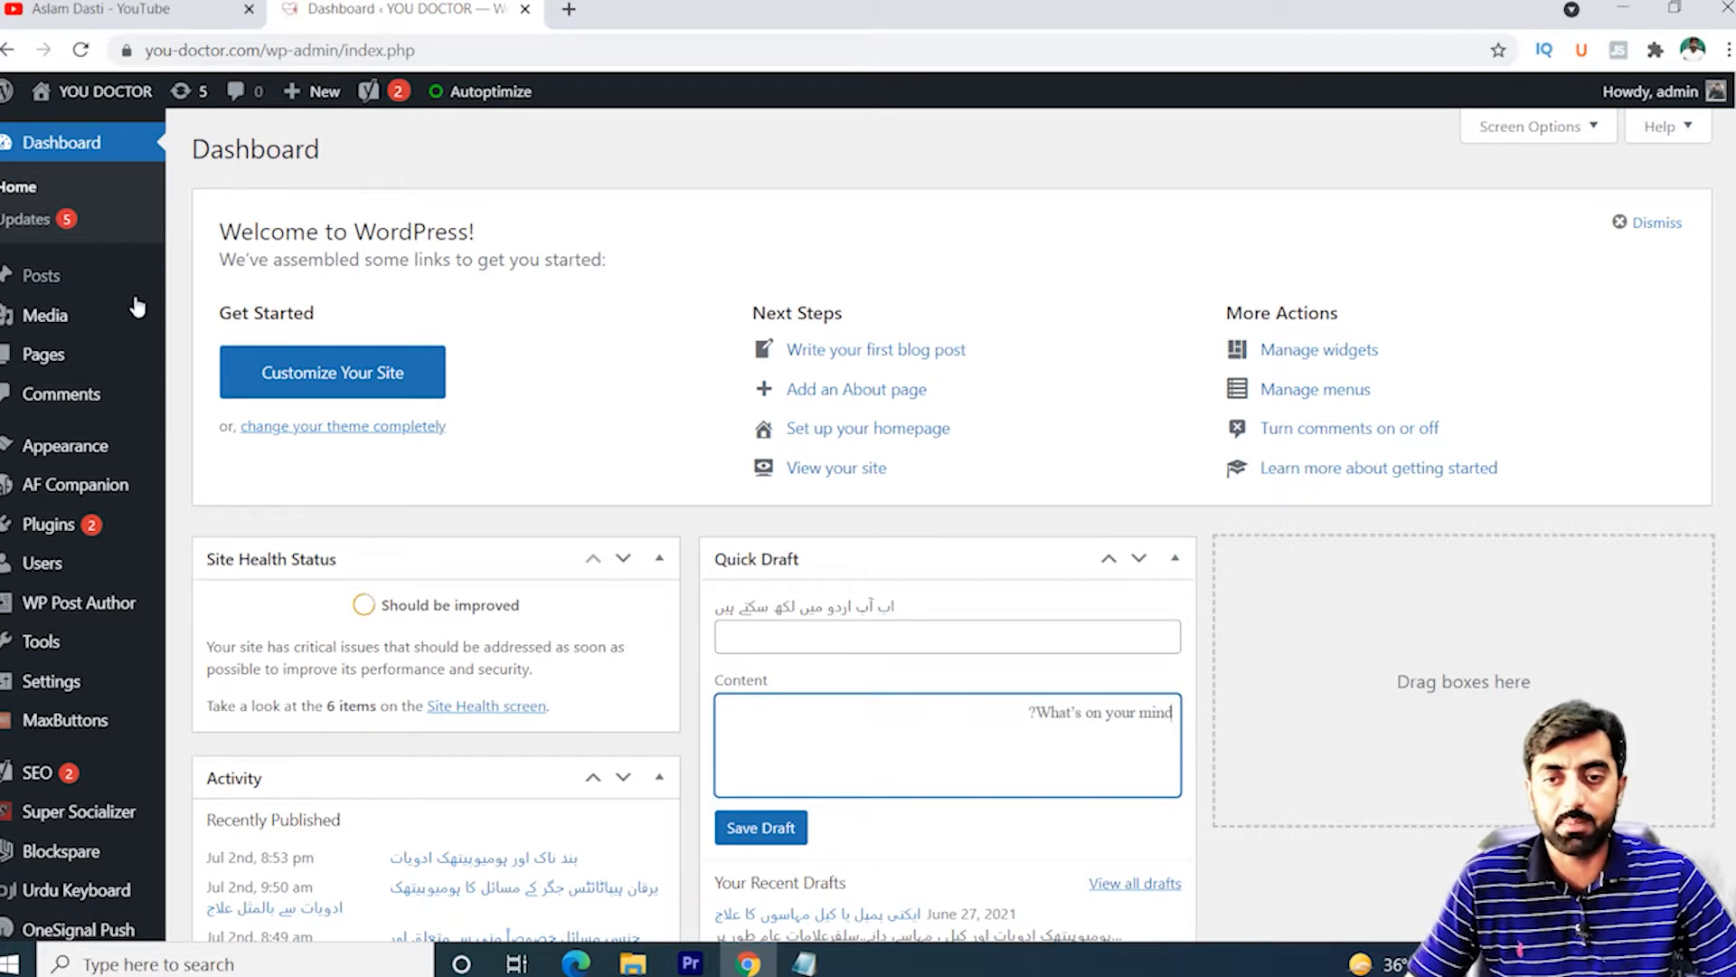
mouse_move(71, 358)
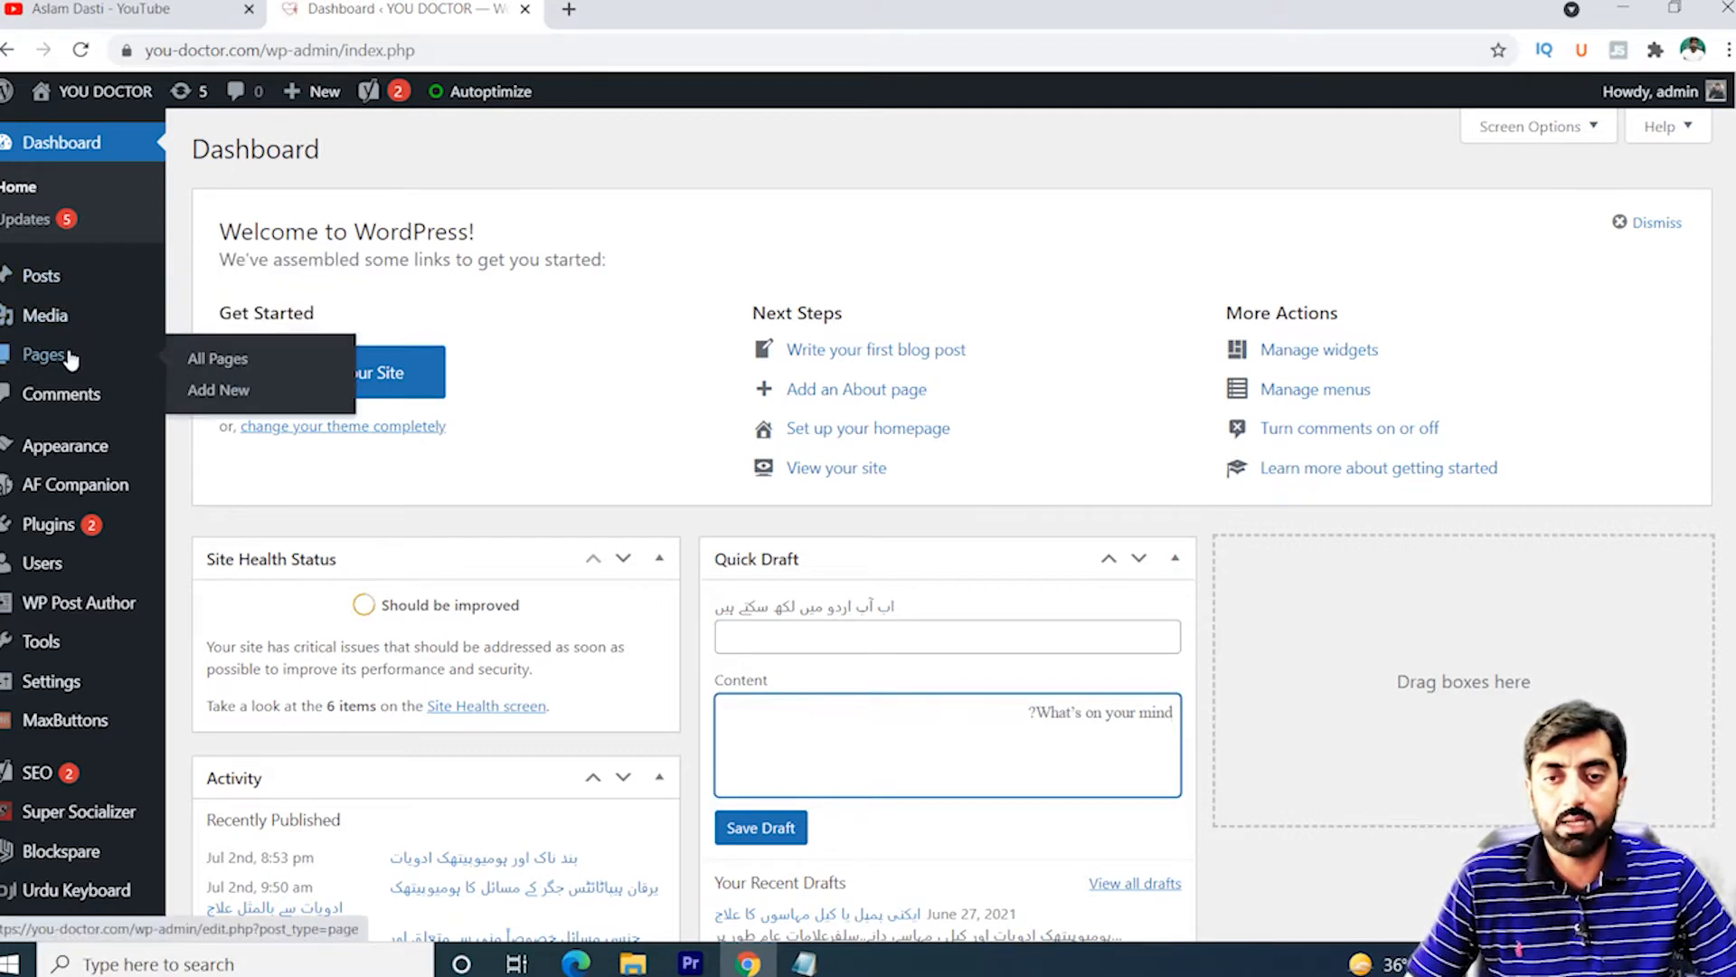
right_click(227, 375)
click(303, 384)
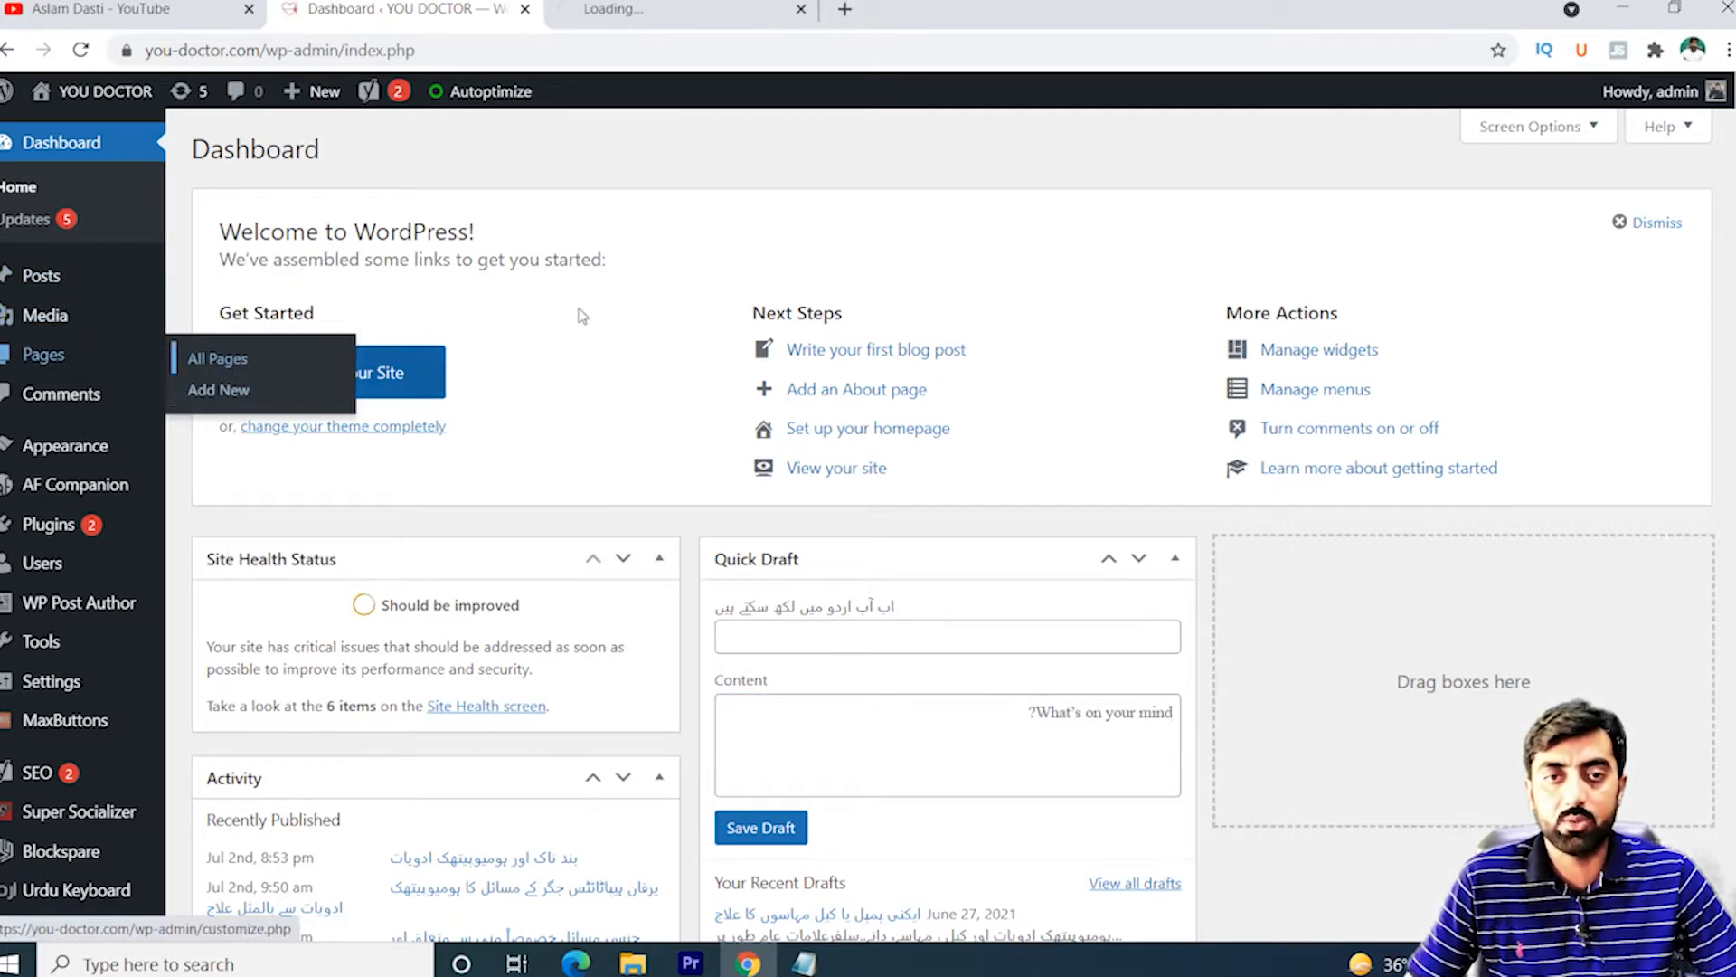
click(690, 13)
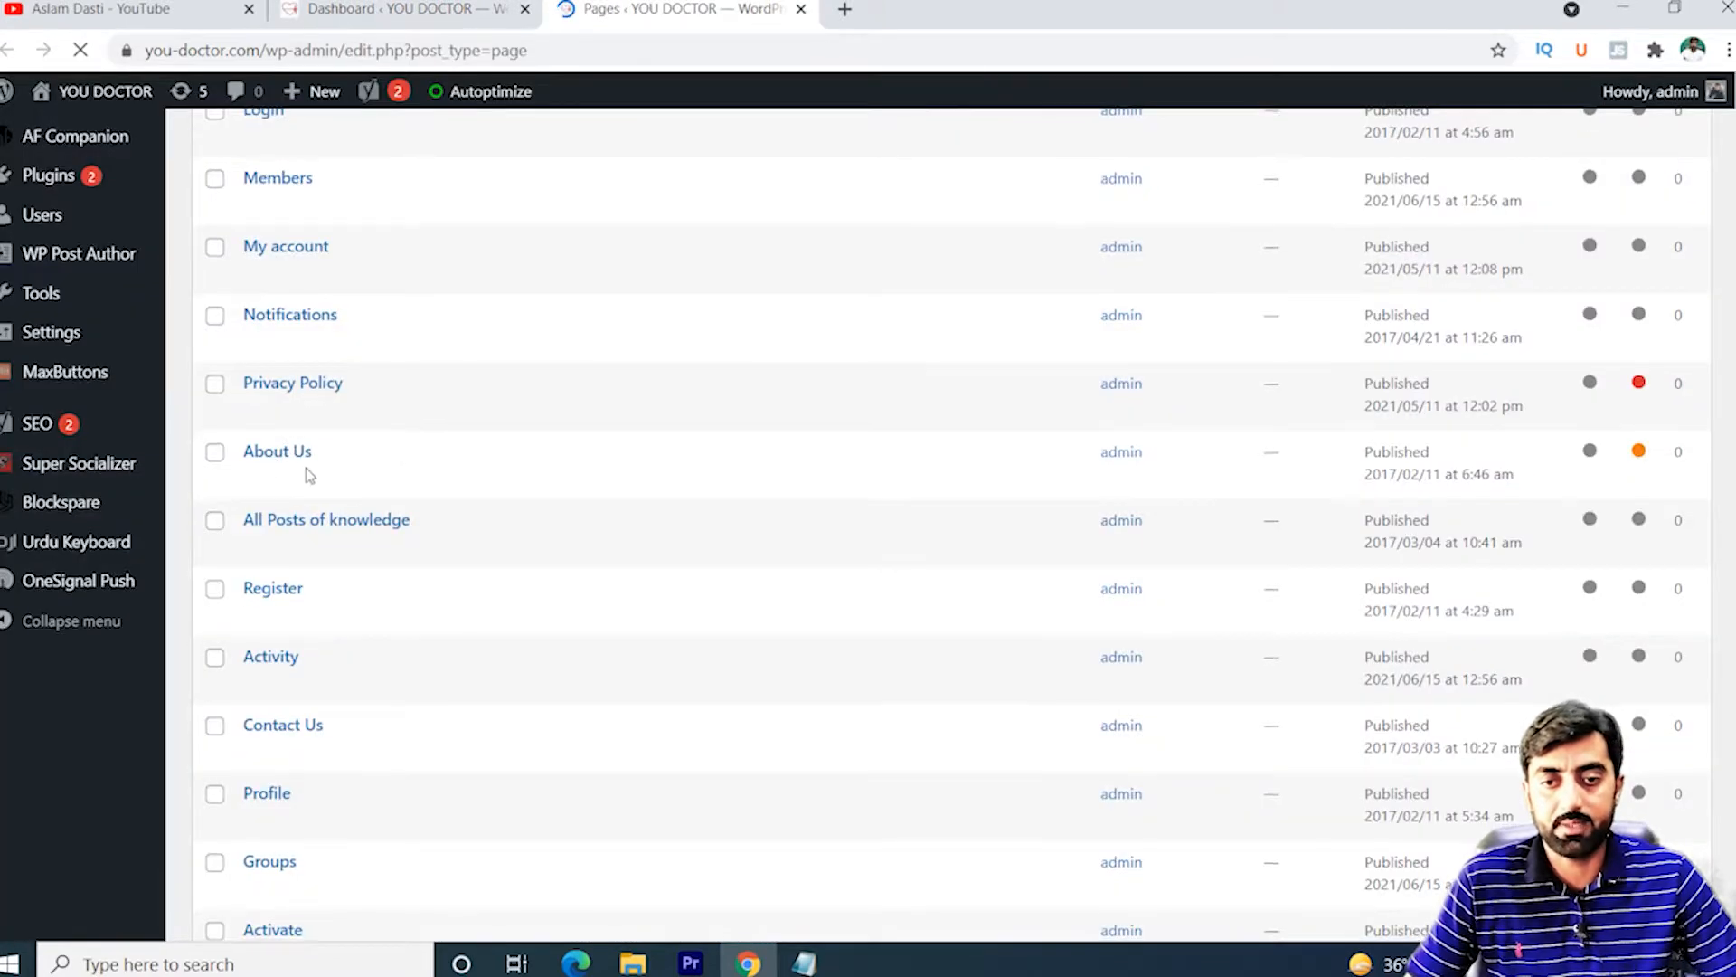
Look through the site's existing pages and open the editor for a new page in a separate browser tab
scroll(305, 478, down, 2)
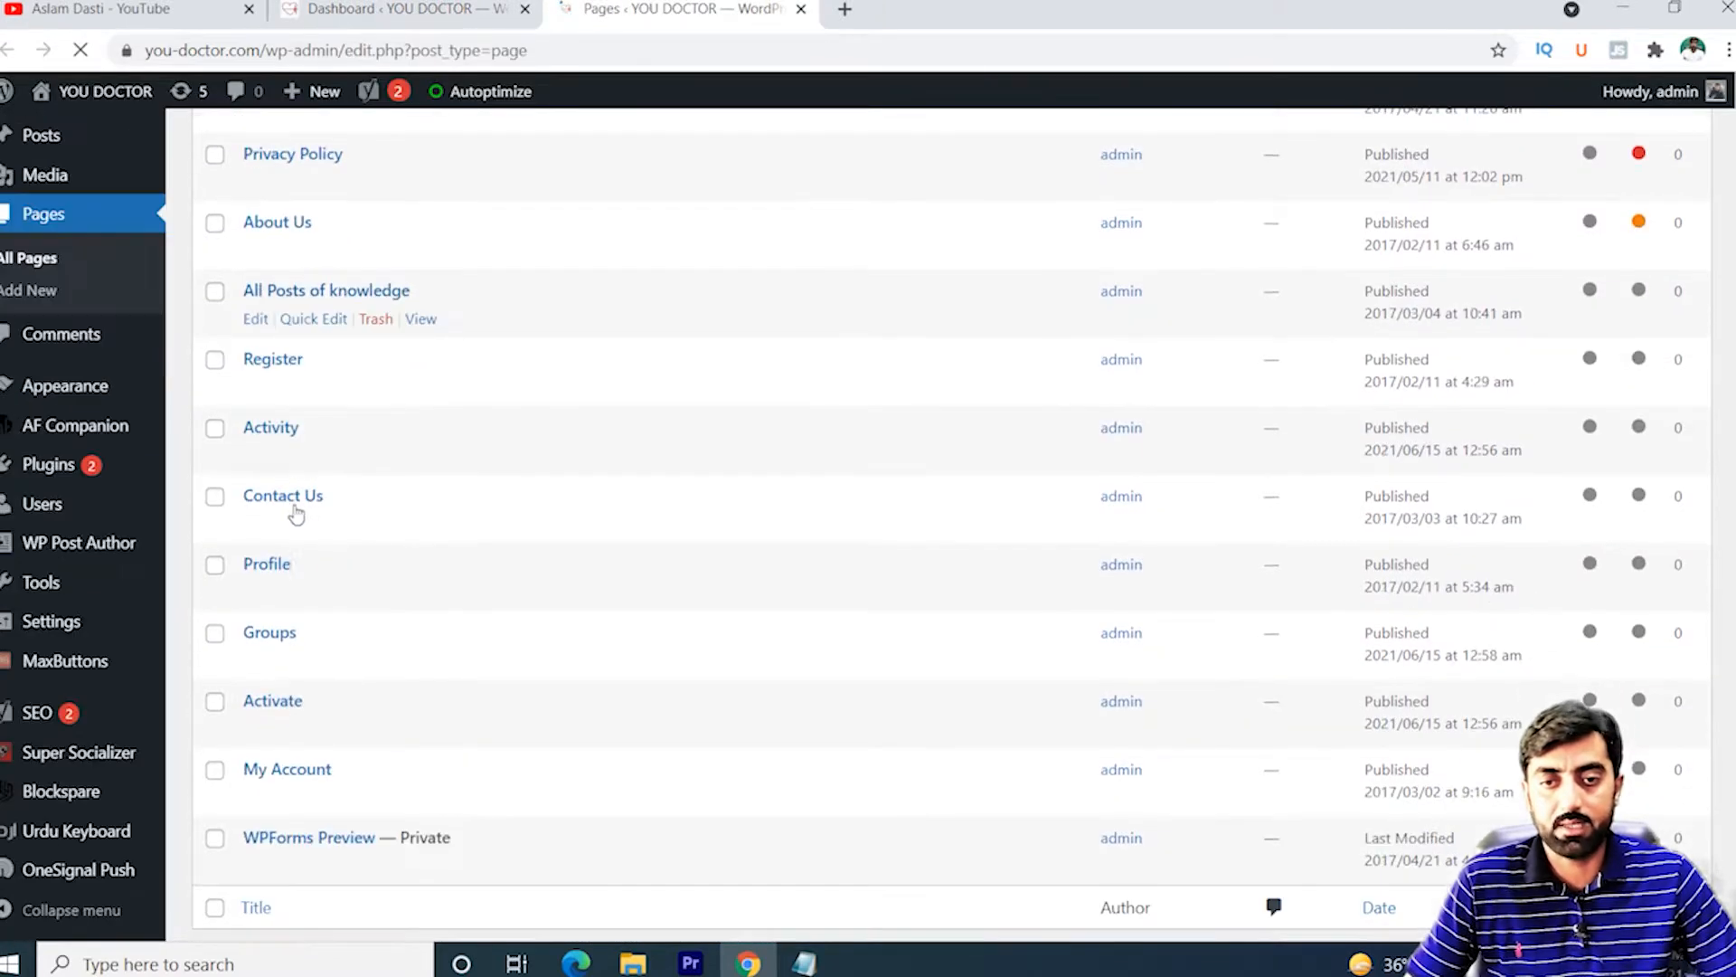
scroll(343, 514, down, 1)
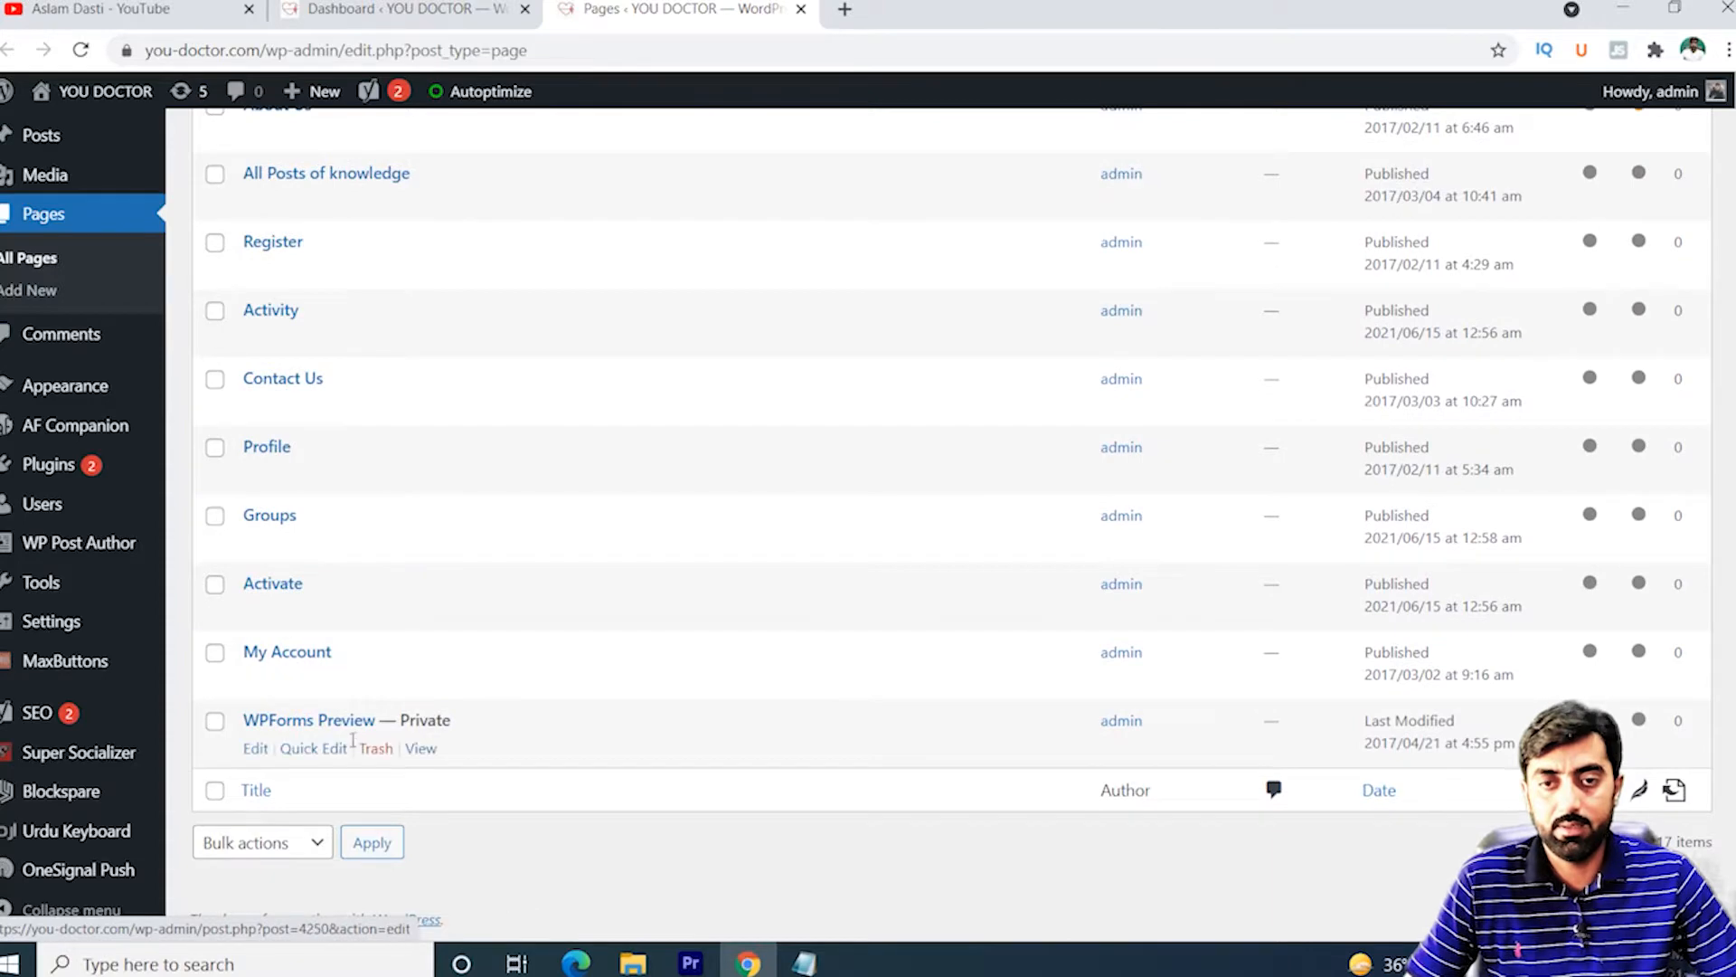
scroll(358, 510, up, 3)
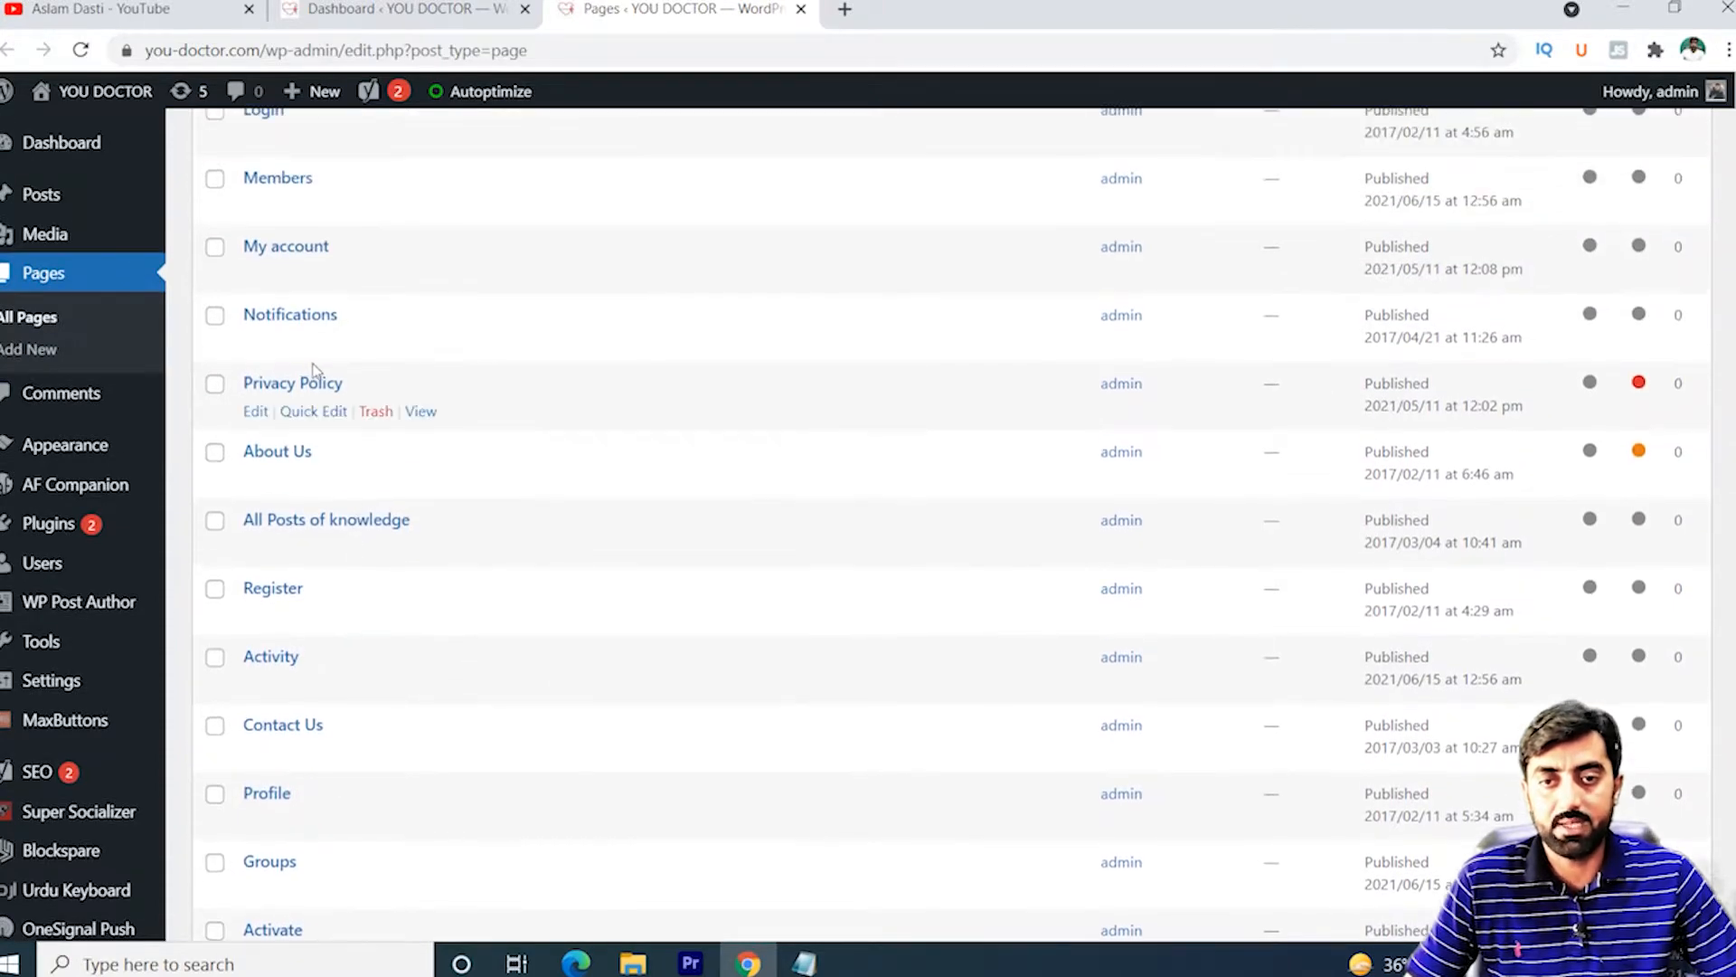
scroll(299, 375, up, 3)
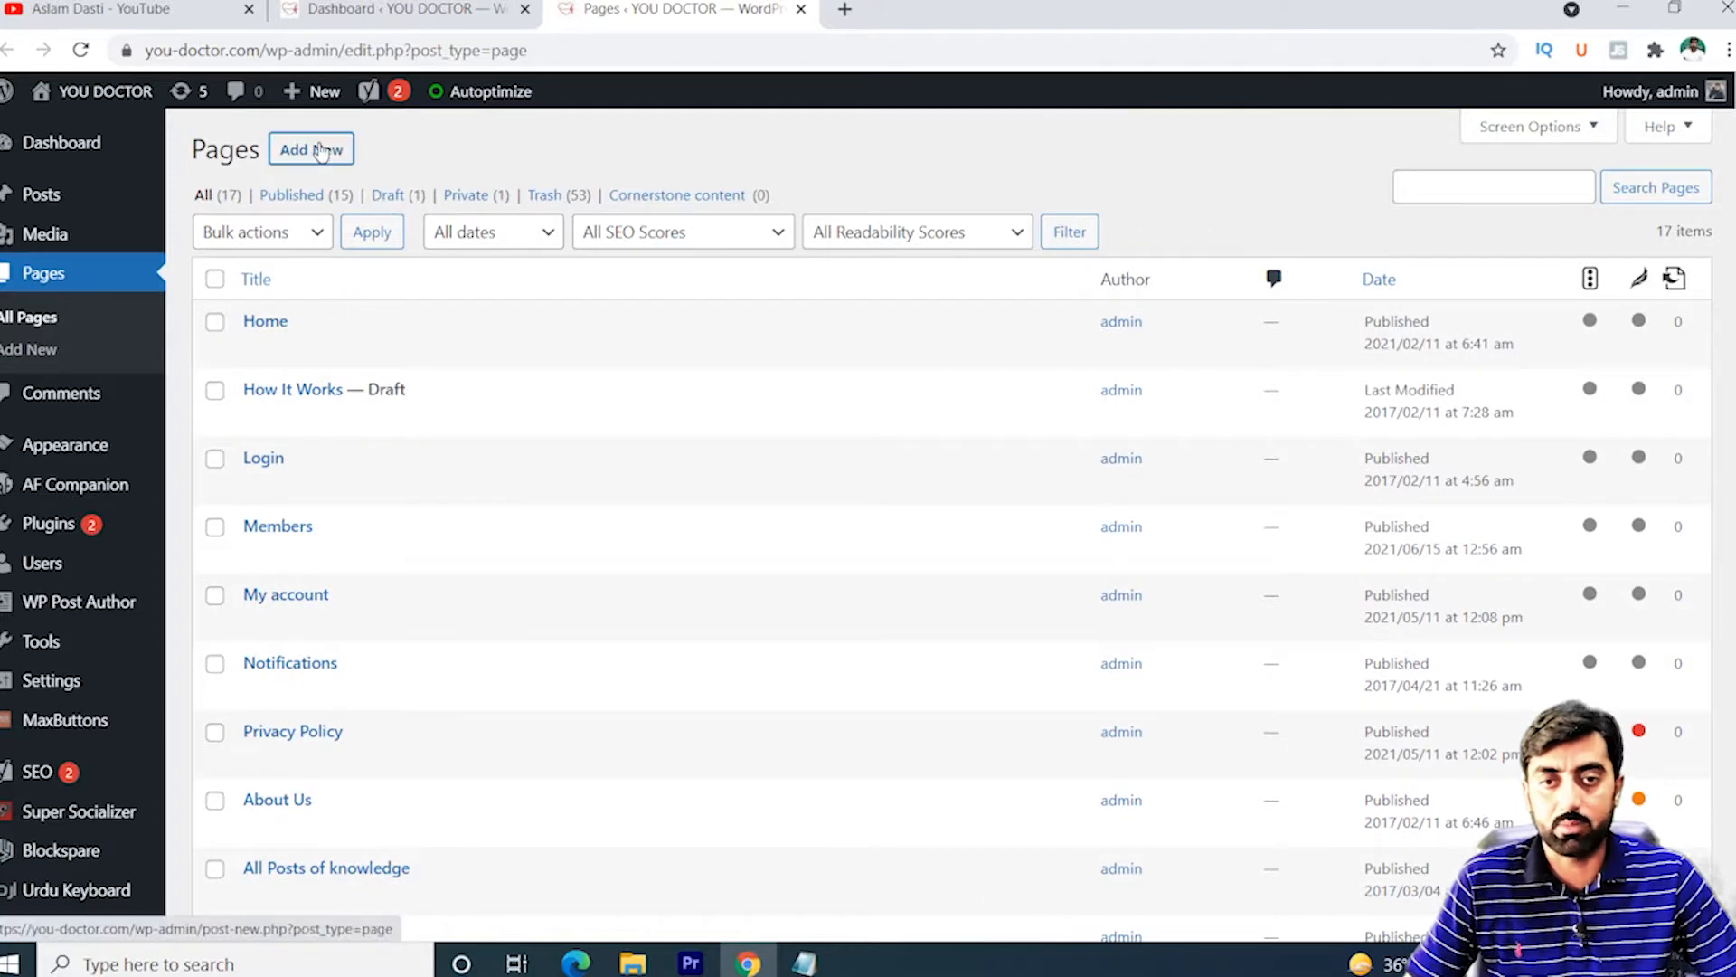
right_click(349, 152)
click(349, 160)
Open the existing Privacy Policy page for editing in a separate tab and compare it with the blank new page
scroll(415, 345, down, 3)
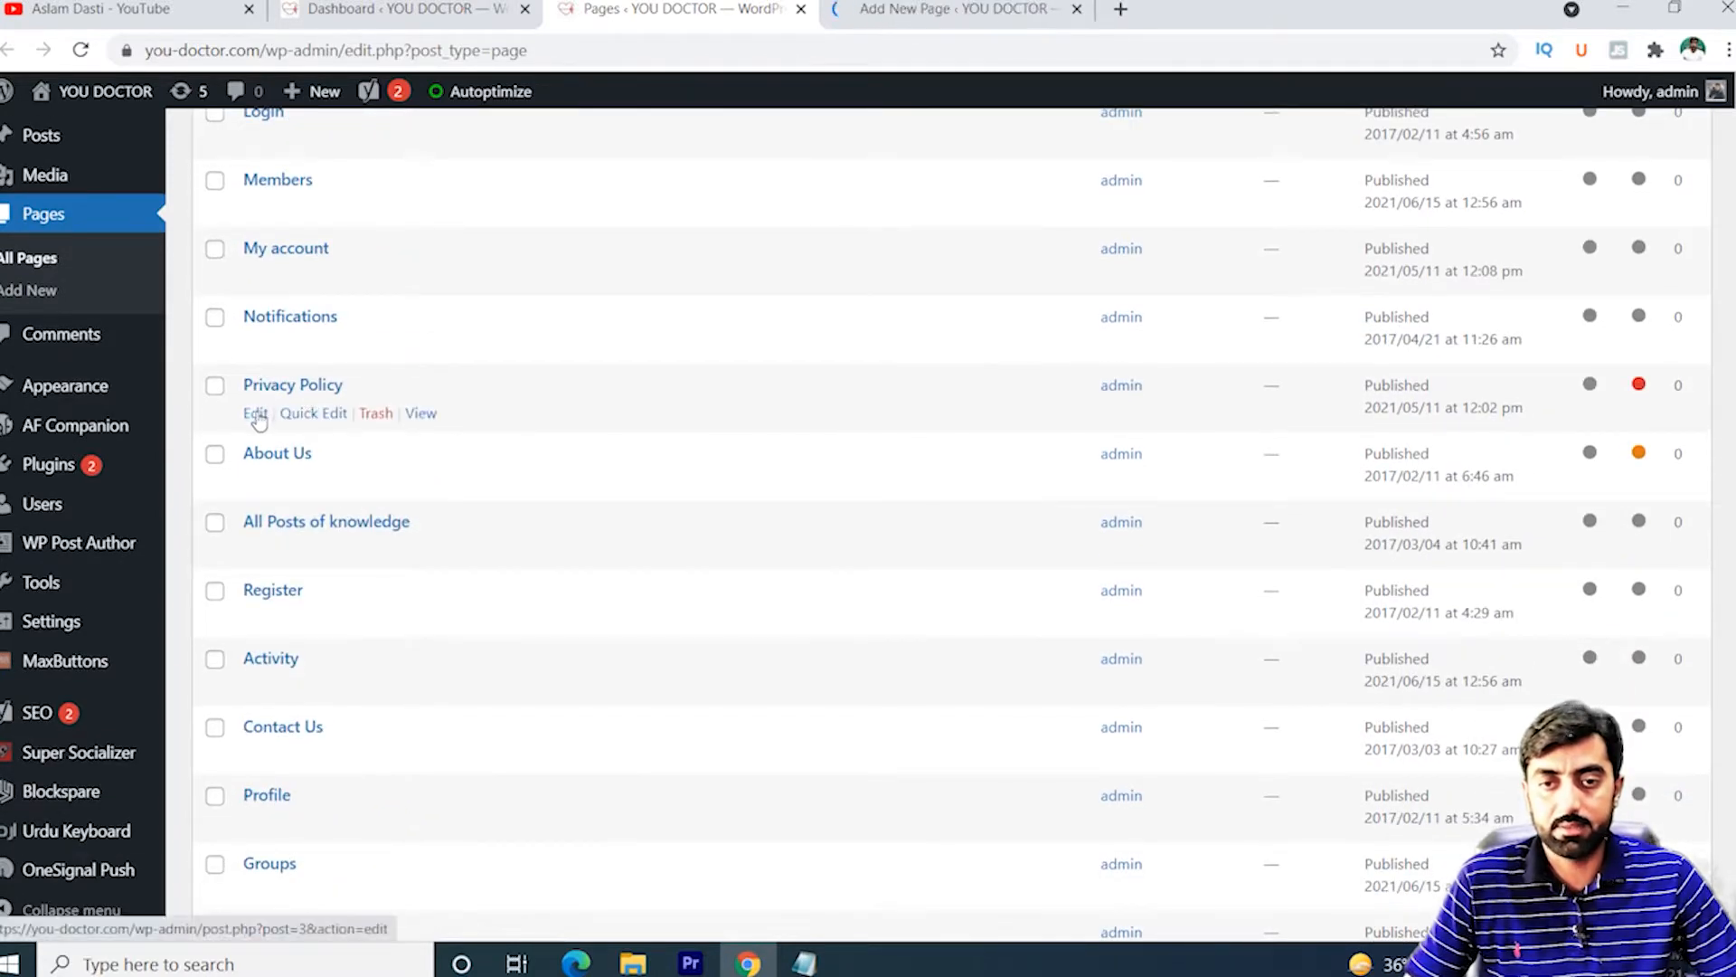
right_click(257, 414)
click(317, 432)
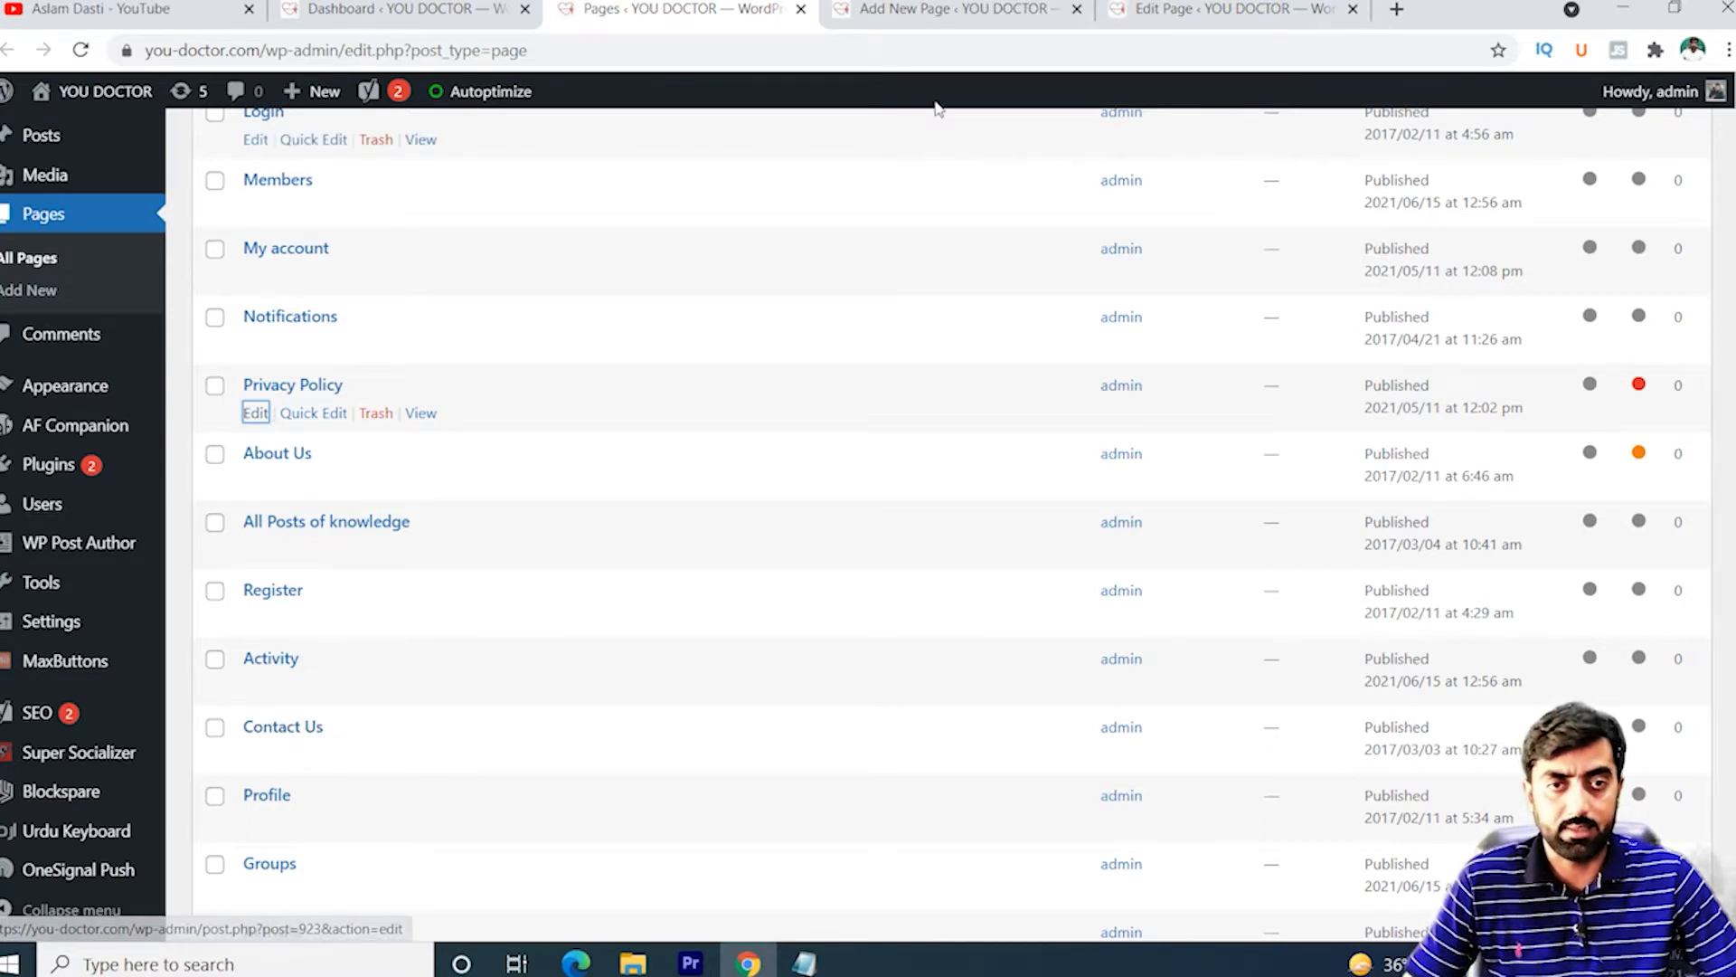
click(945, 11)
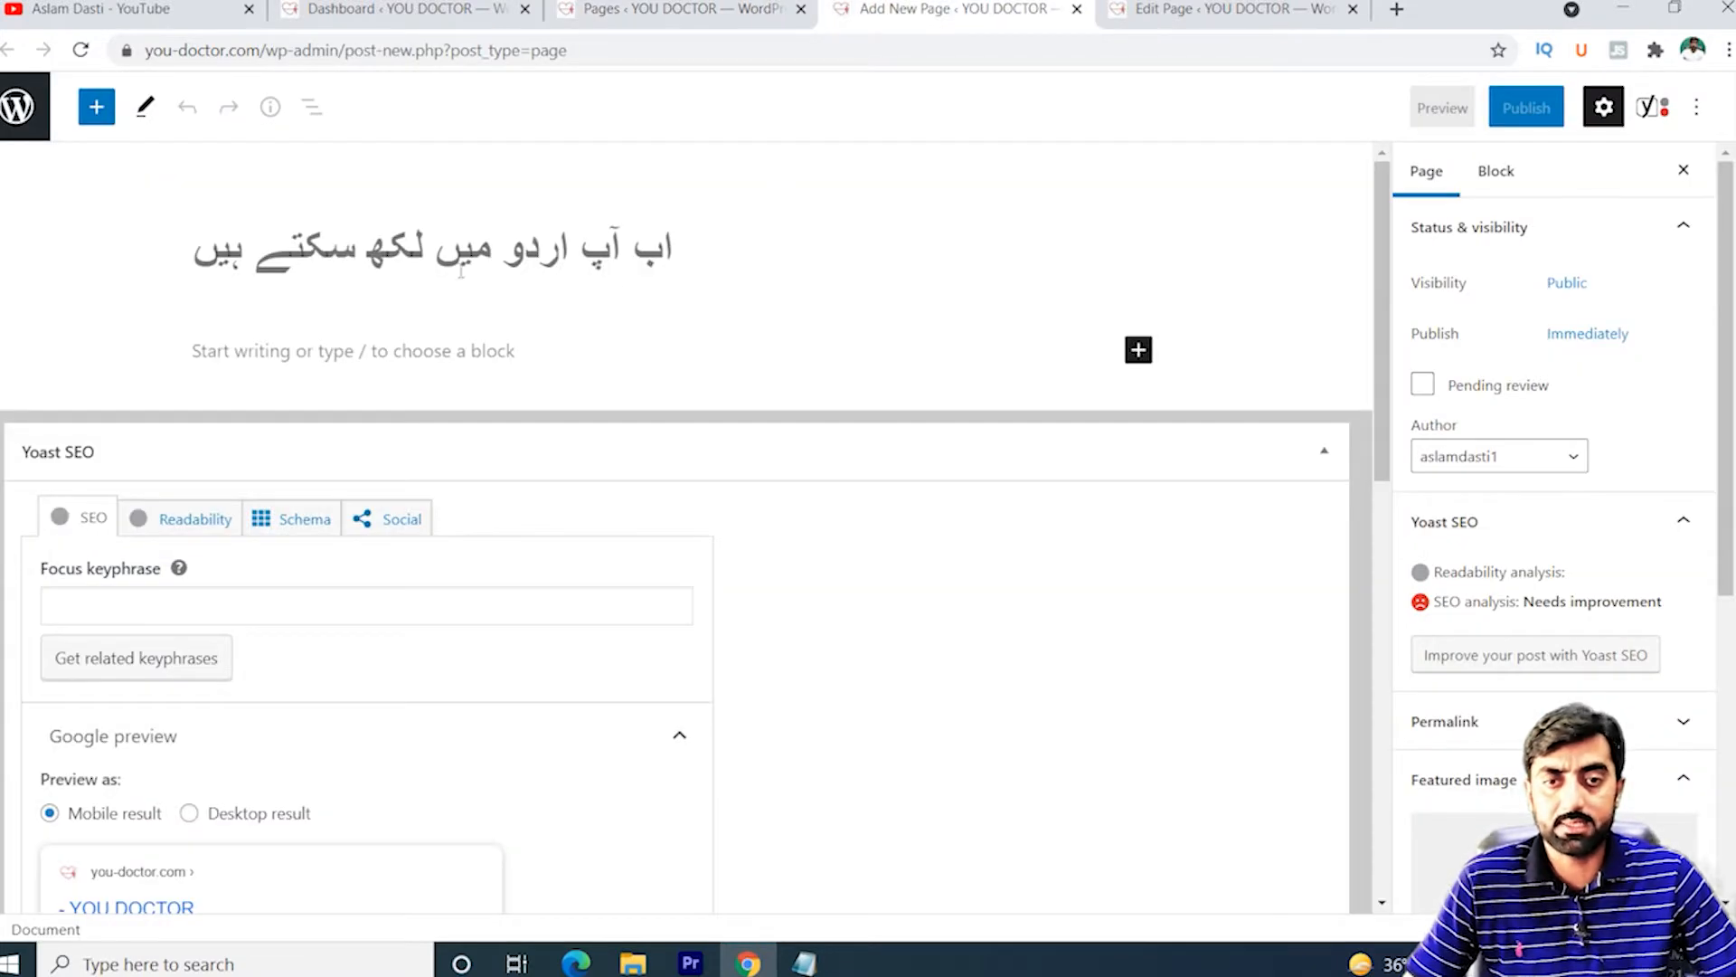
click(1211, 11)
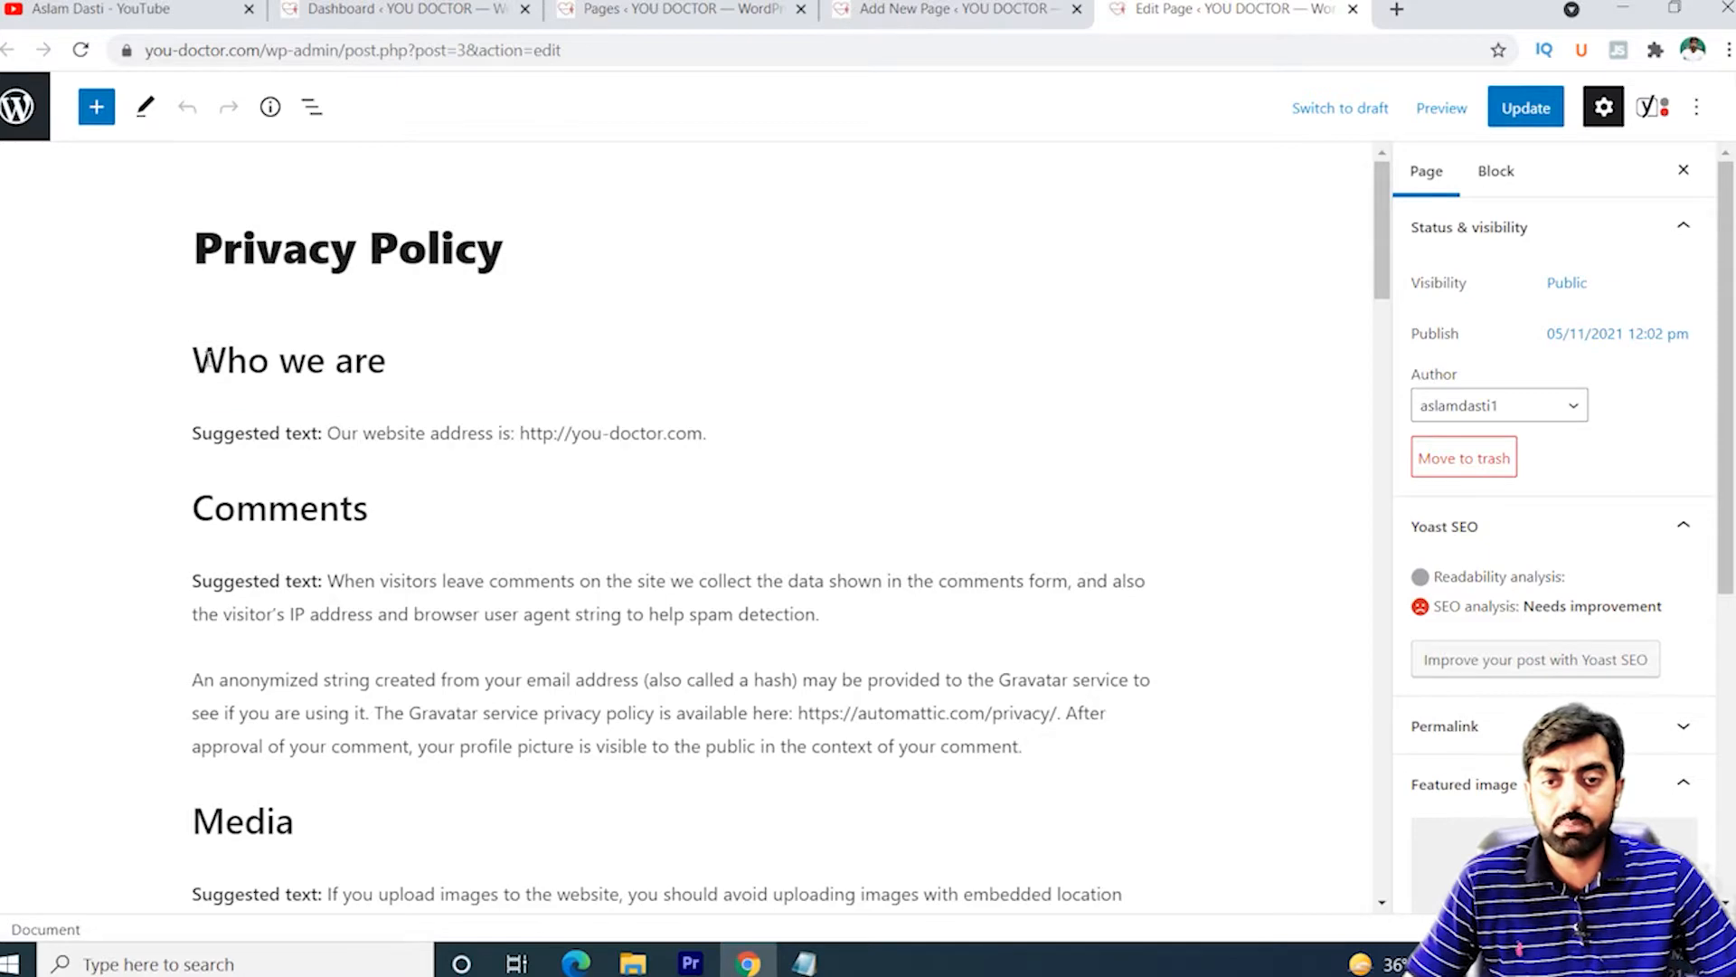
click(322, 367)
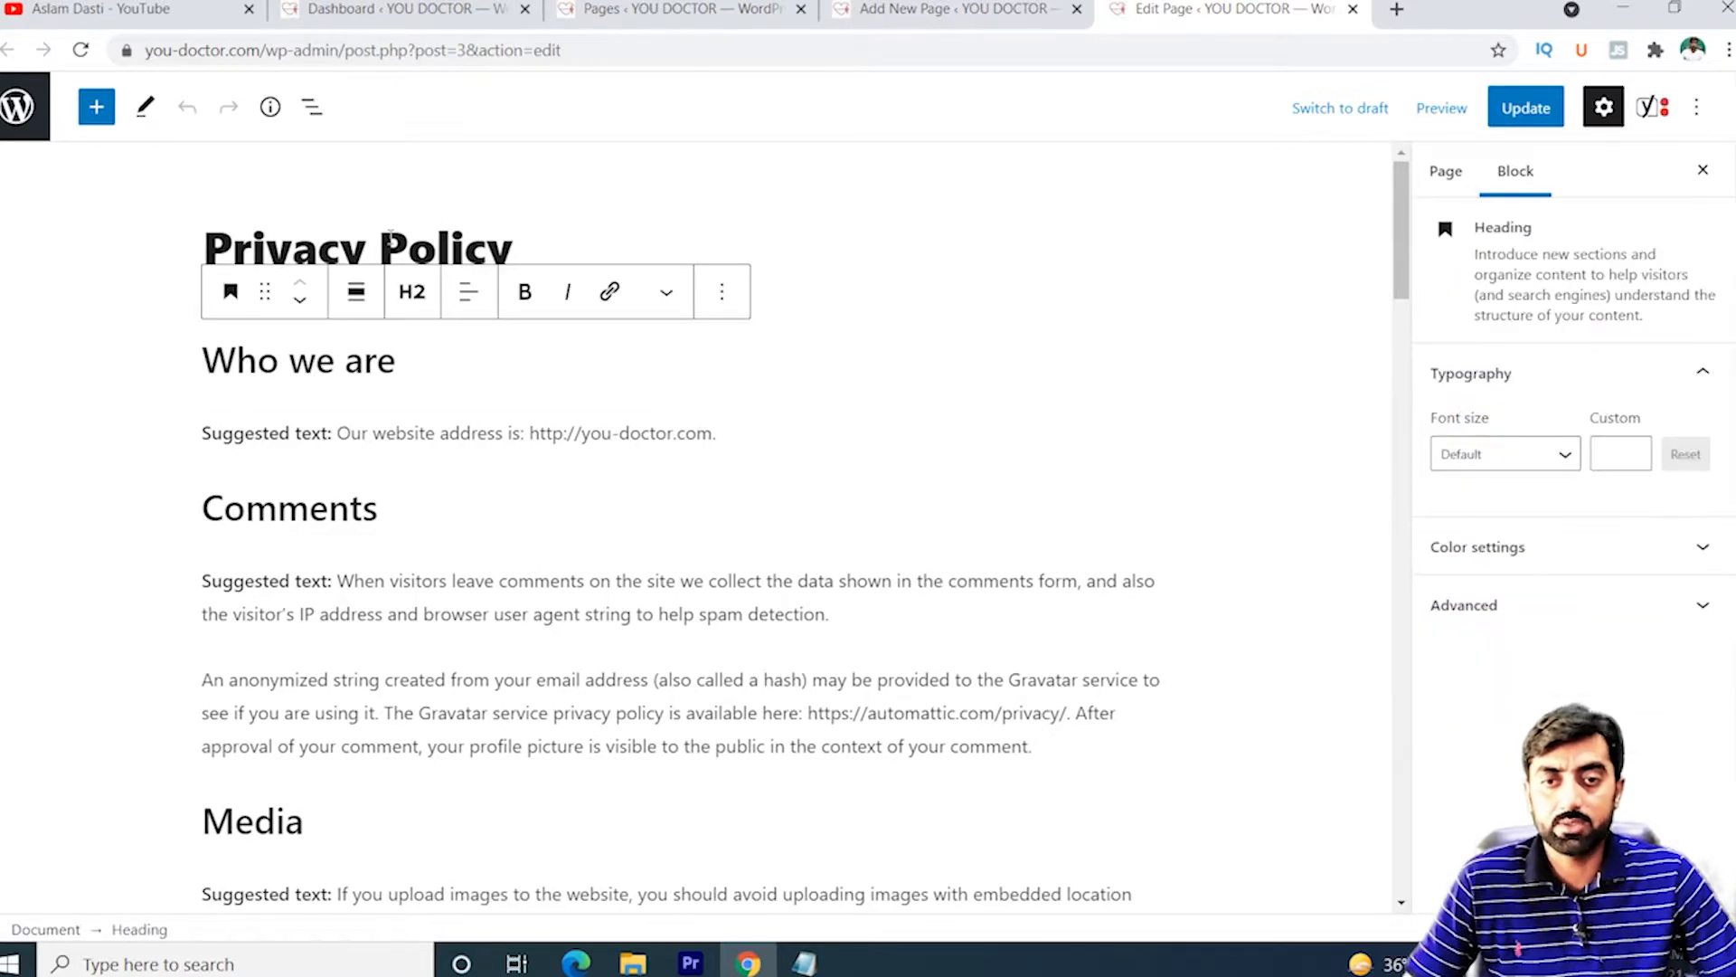
click(389, 236)
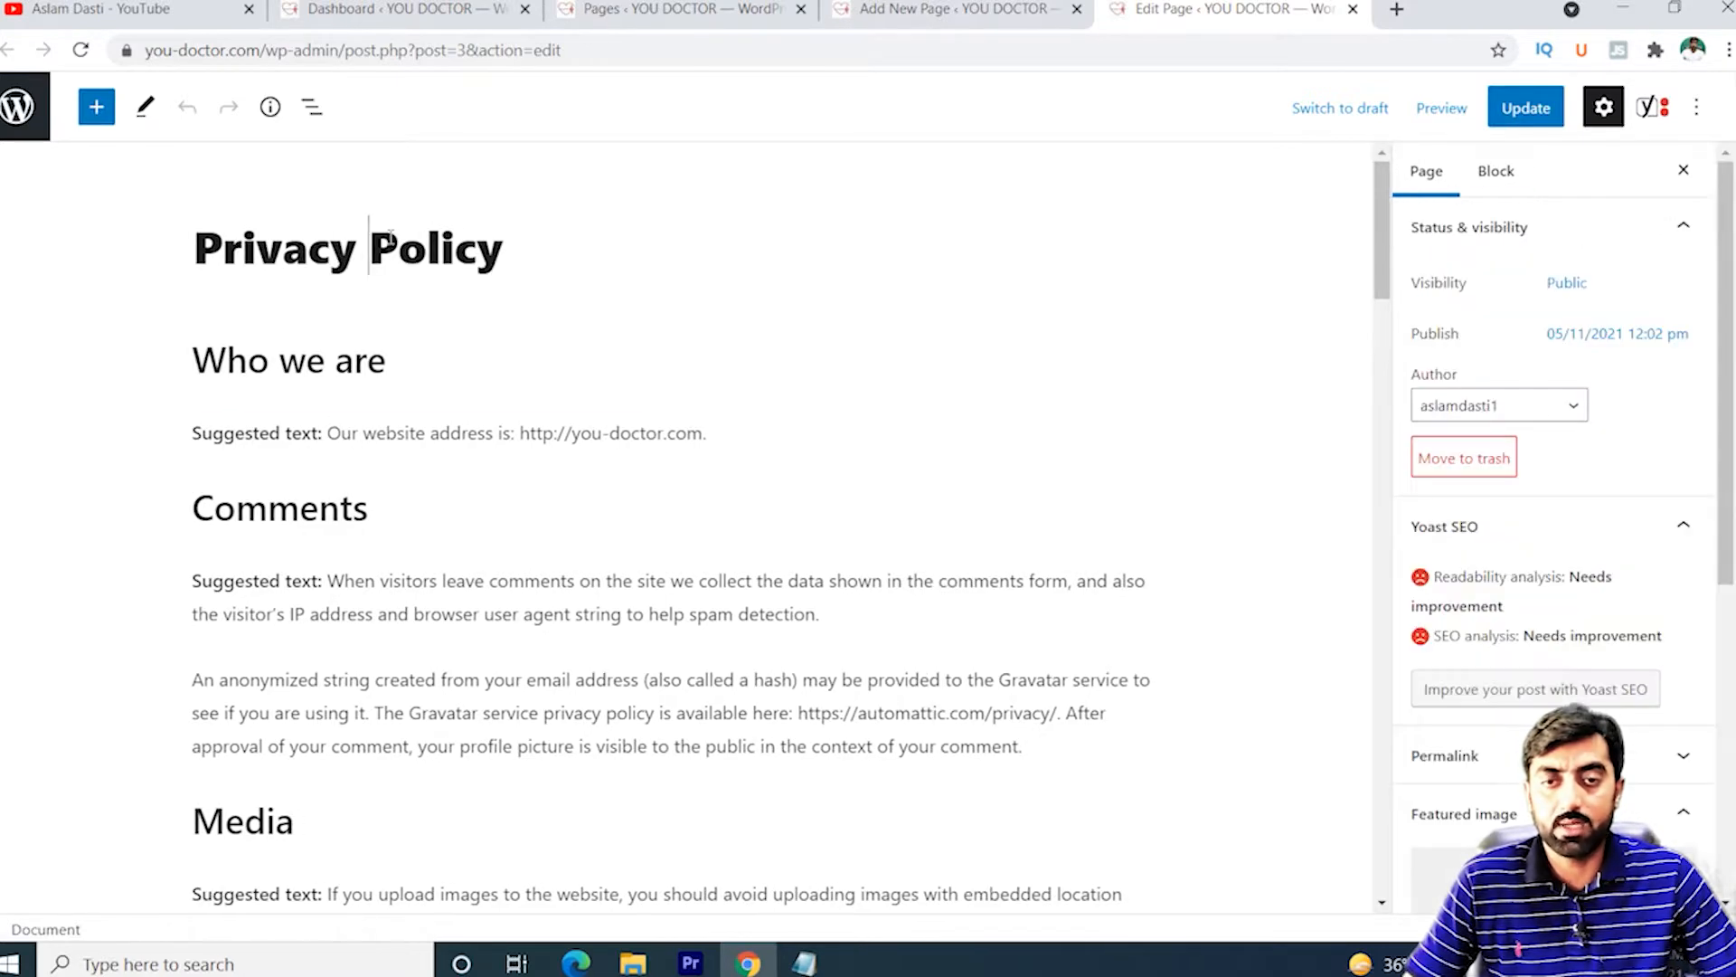
Search Google for "privacy policy generator" in a new tab and open the privacypolicygenerator.info result
click(1395, 10)
text(privacy)
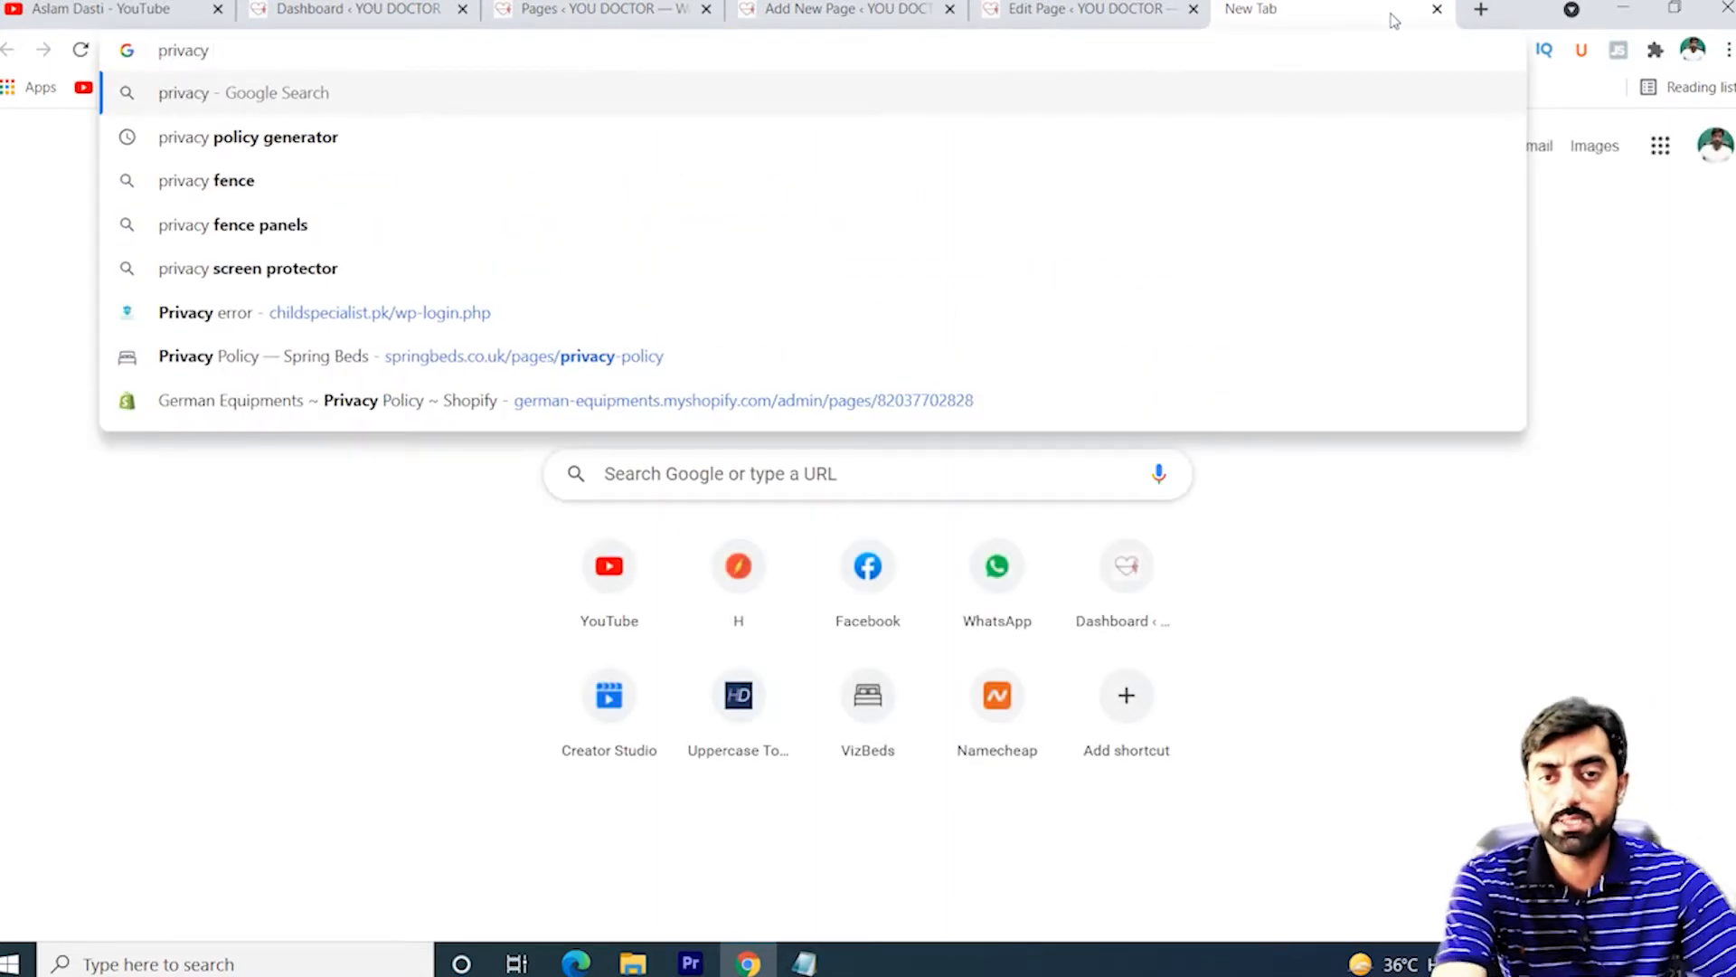
click(325, 141)
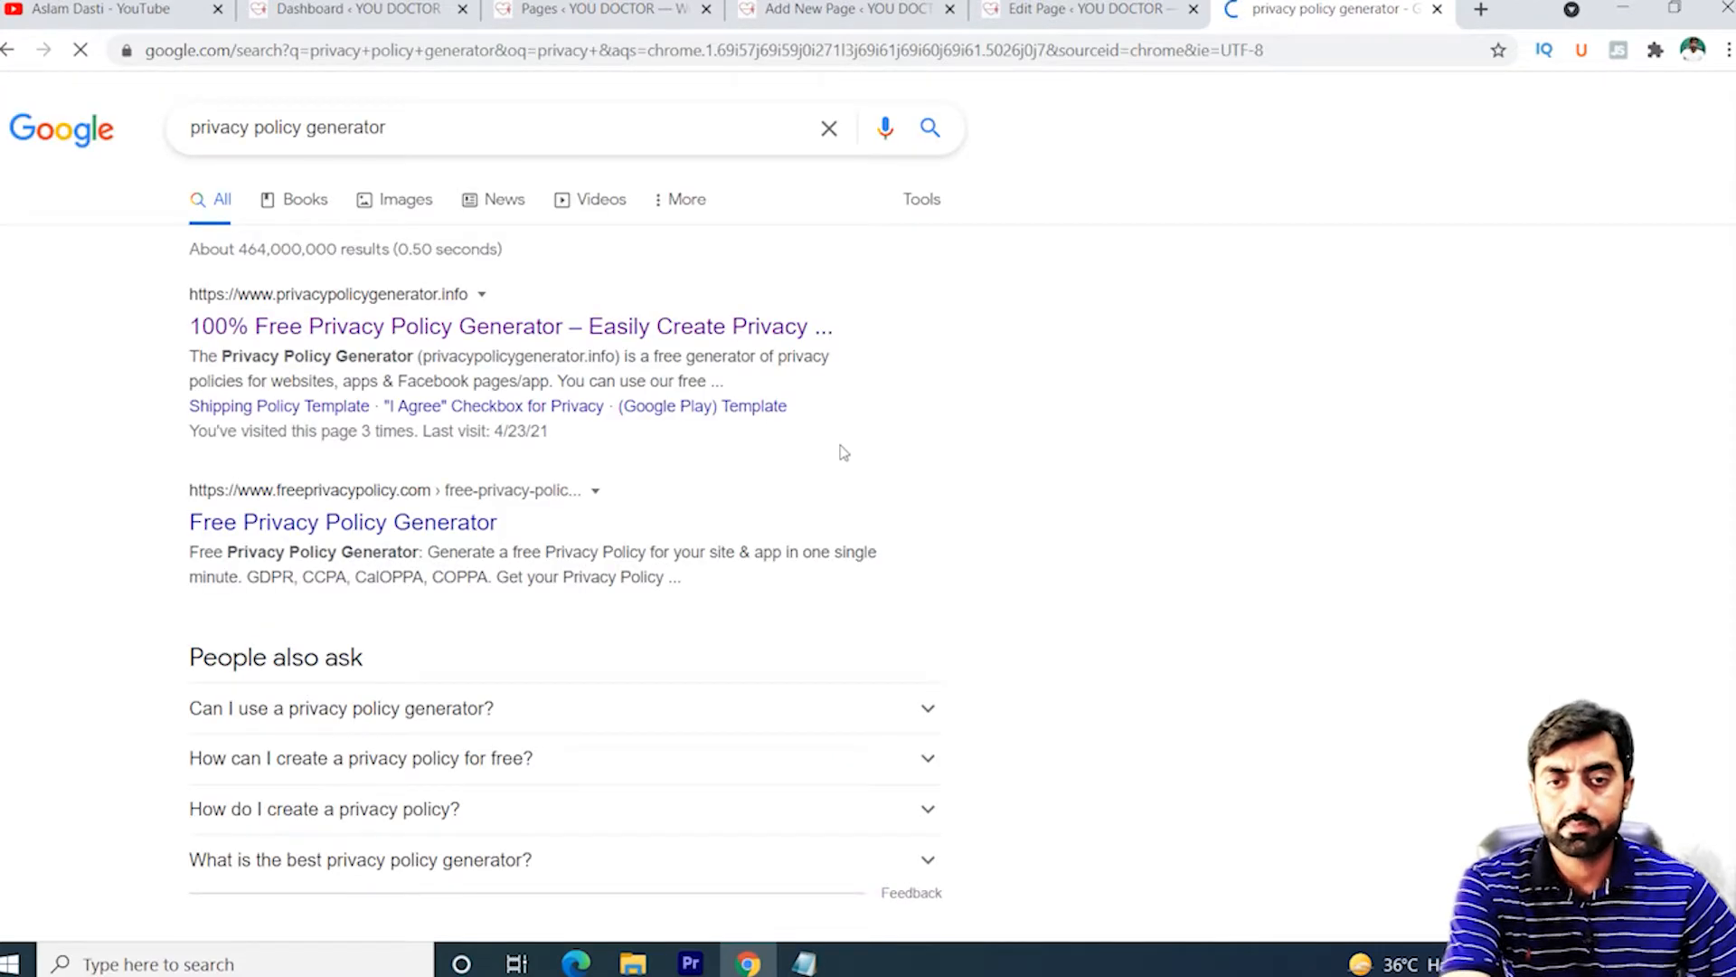
click(365, 327)
Copy the WordPress site's web address and enter you-doctor as the company name in the privacy policy generator
click(1201, 411)
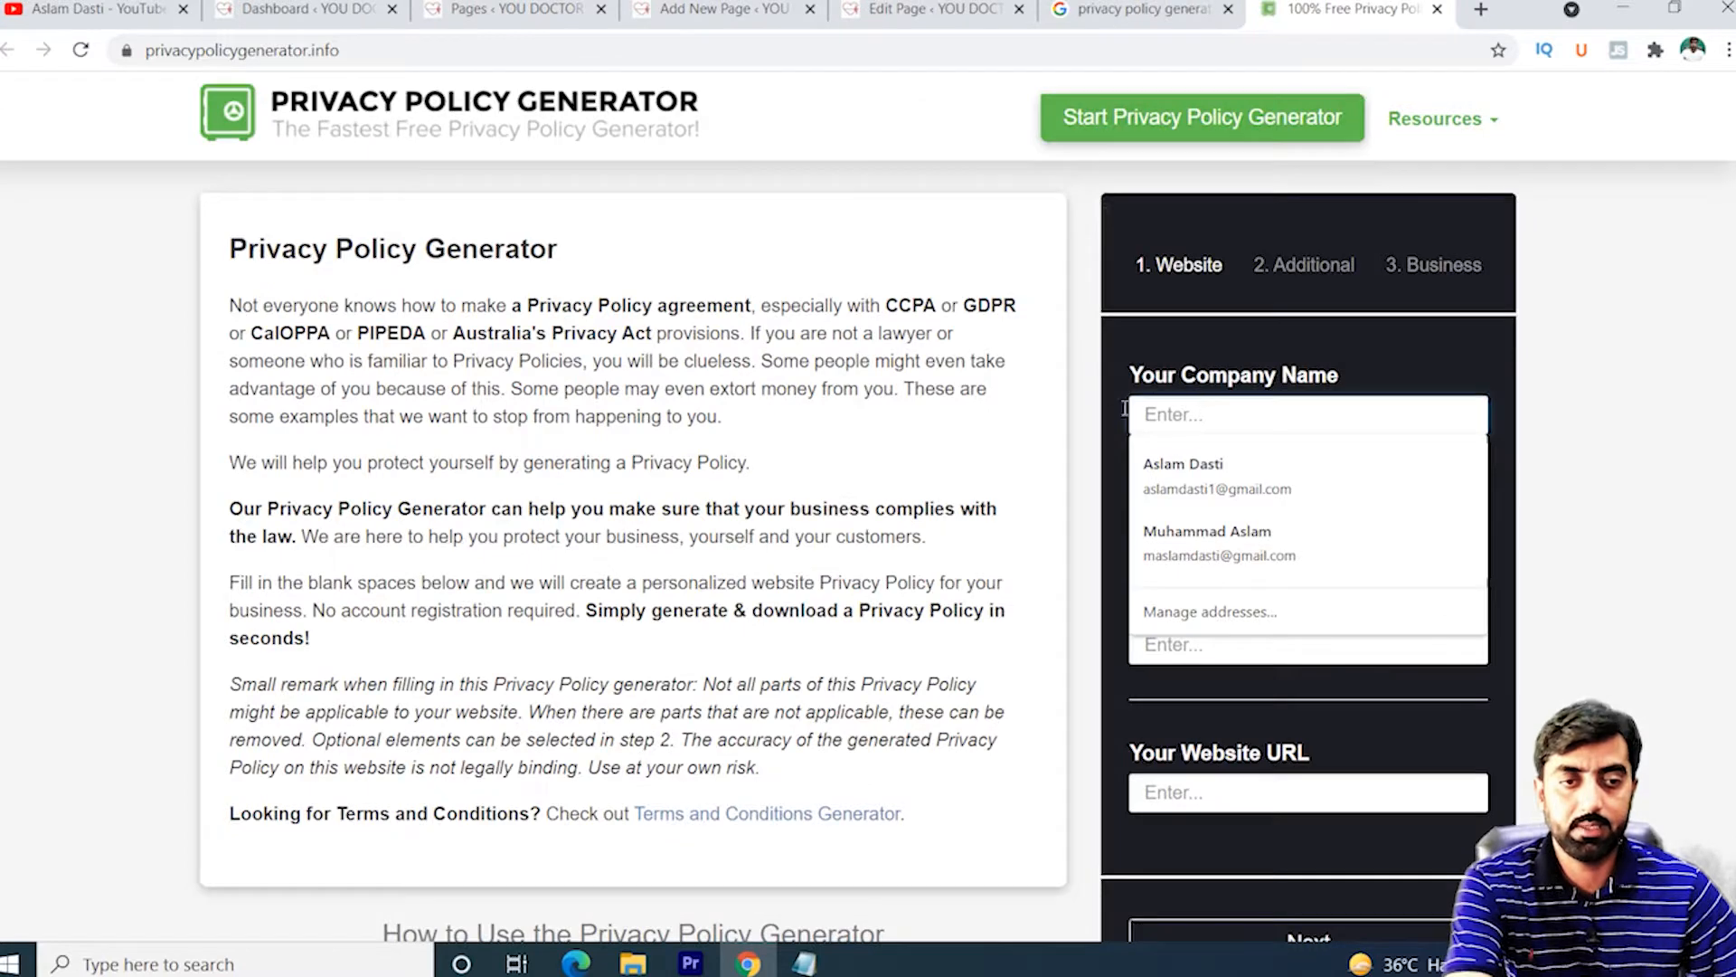
click(507, 11)
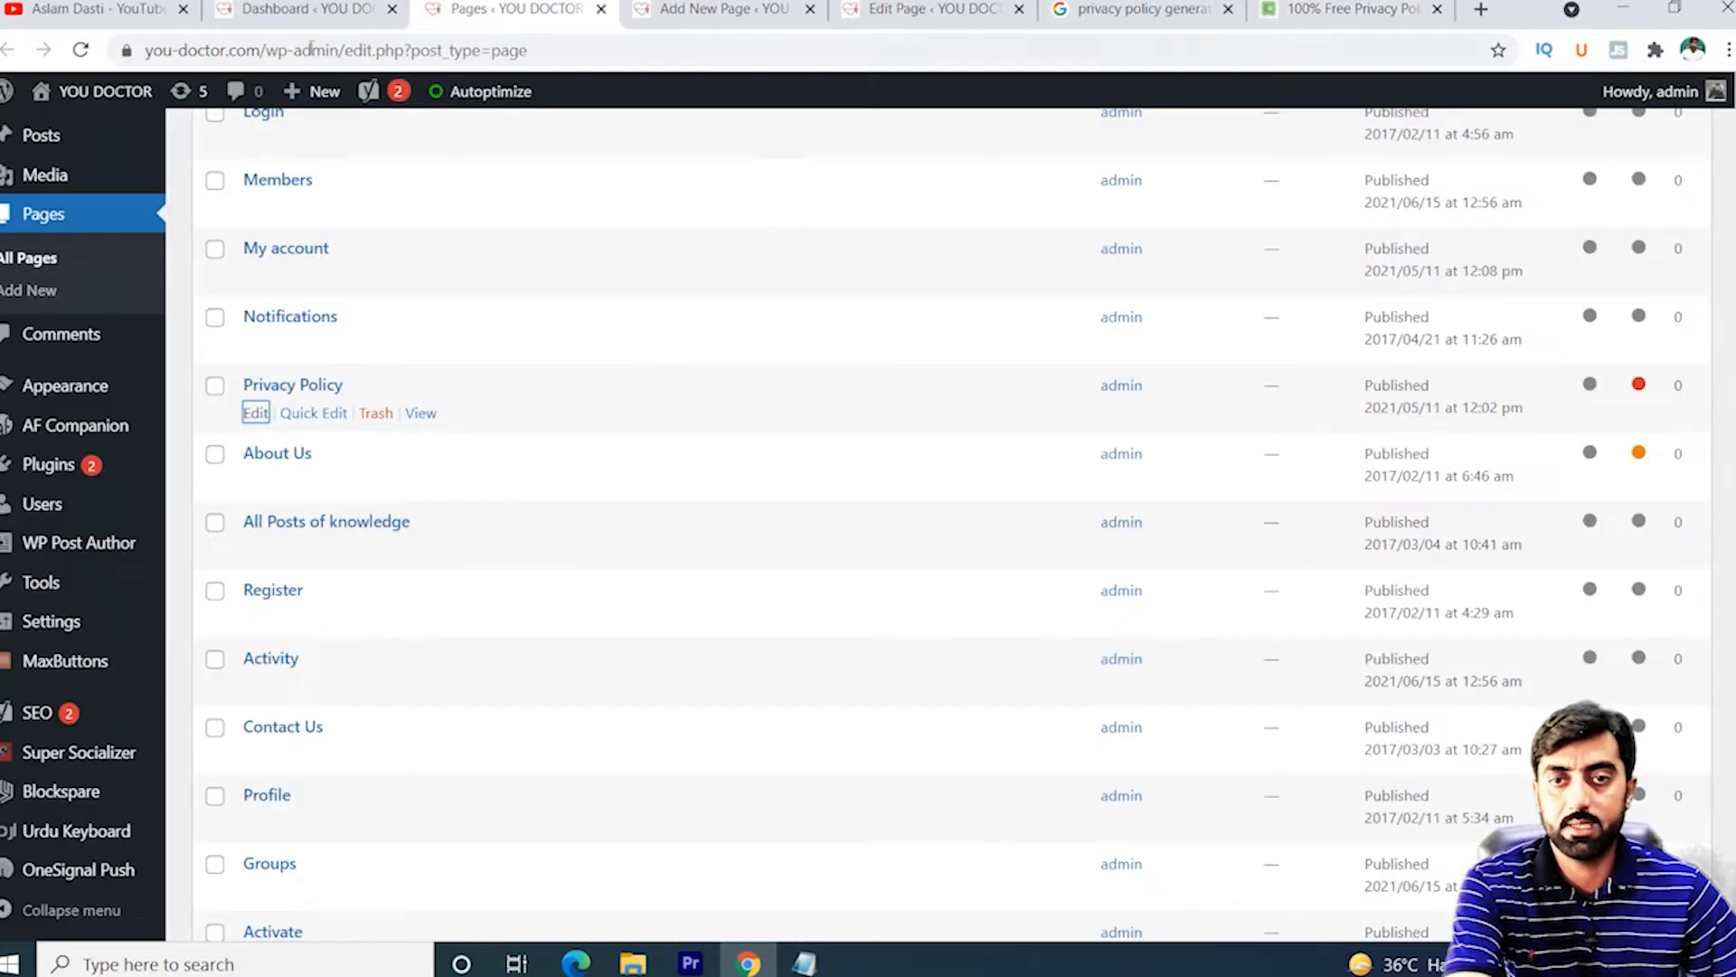
click(311, 50)
click(171, 51)
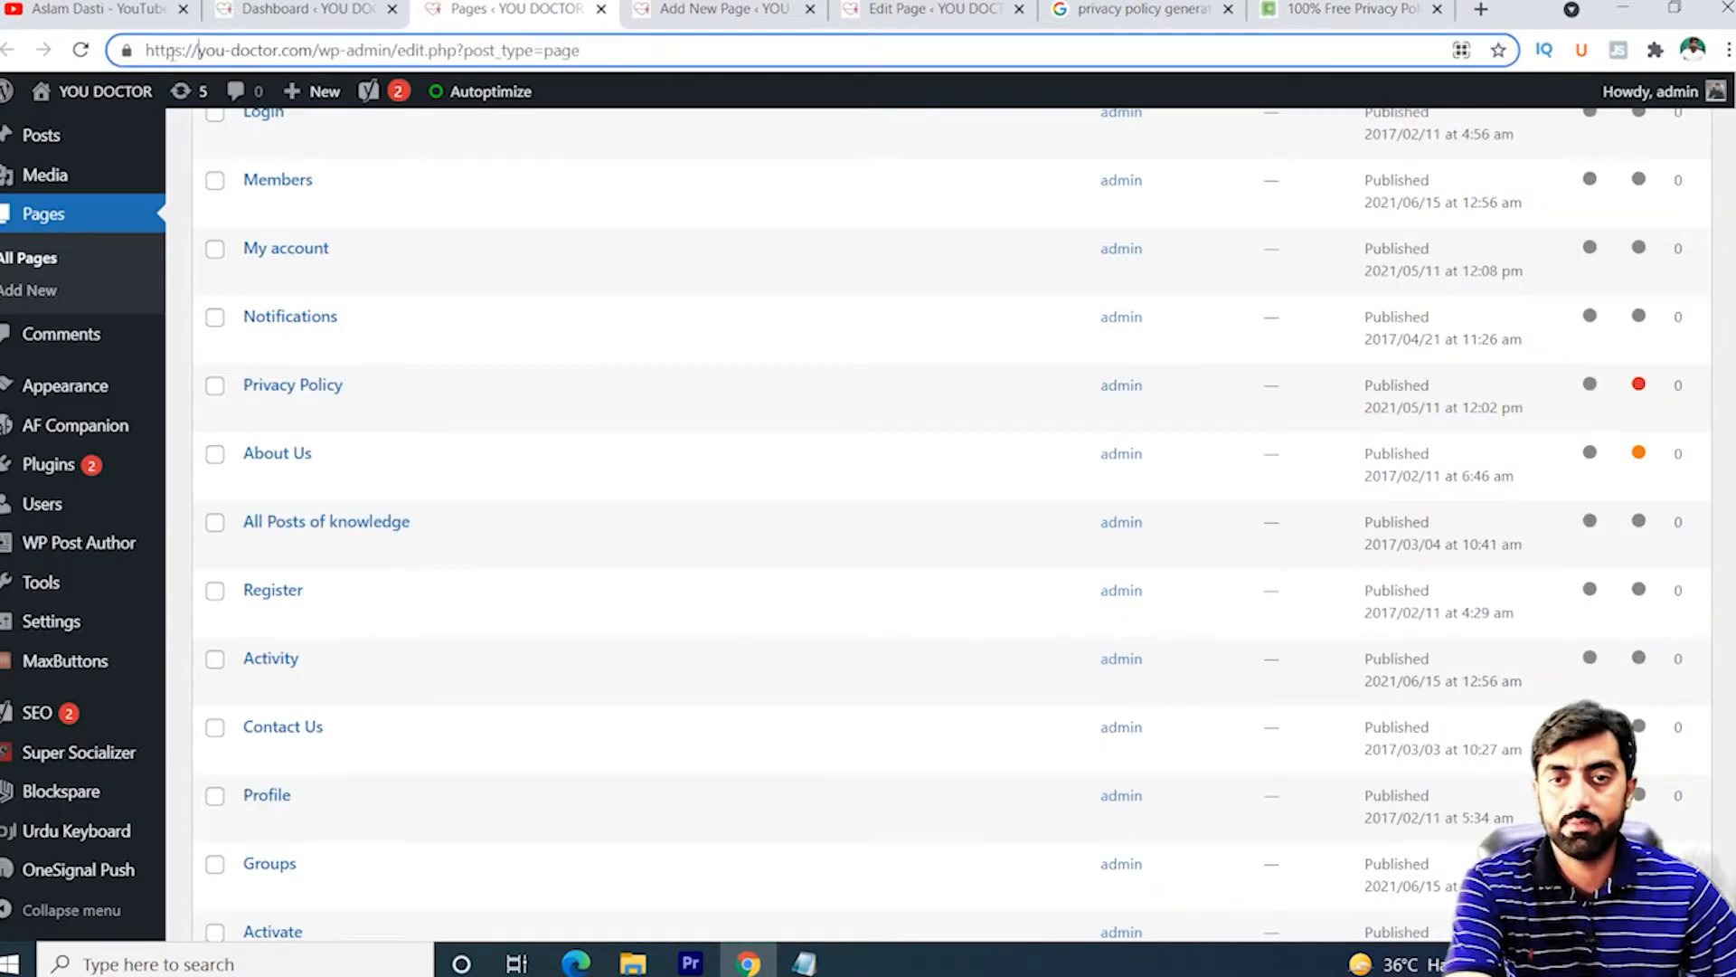
drag(202, 49, 315, 52)
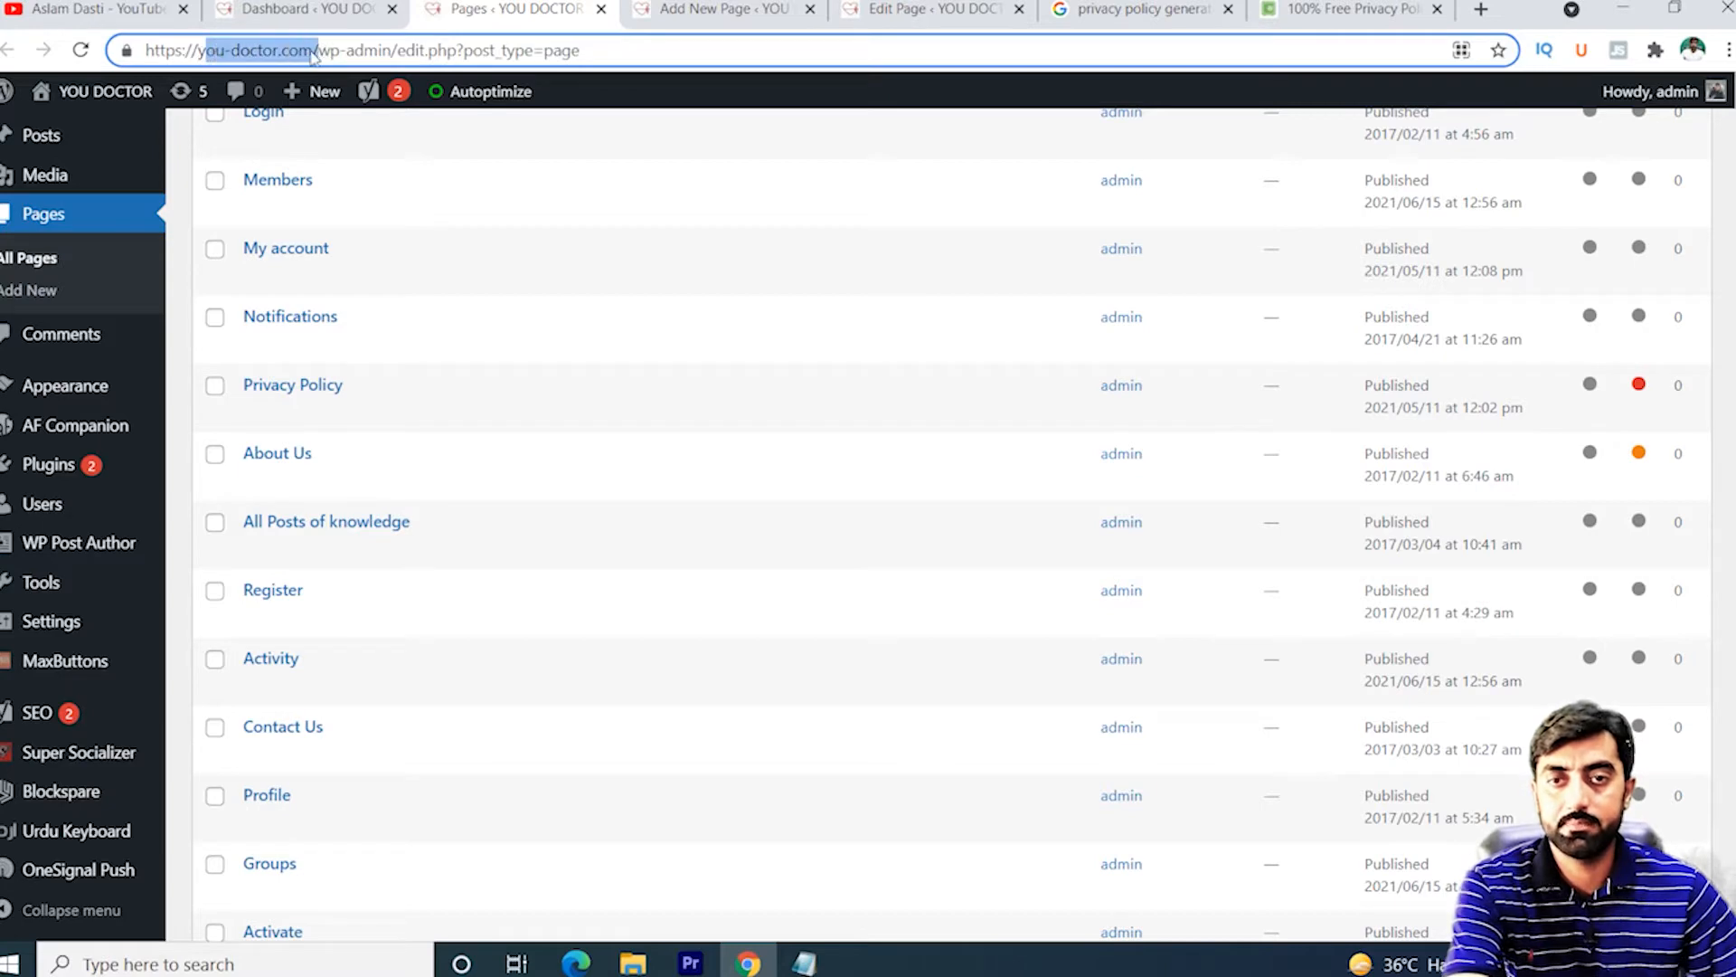
click(173, 46)
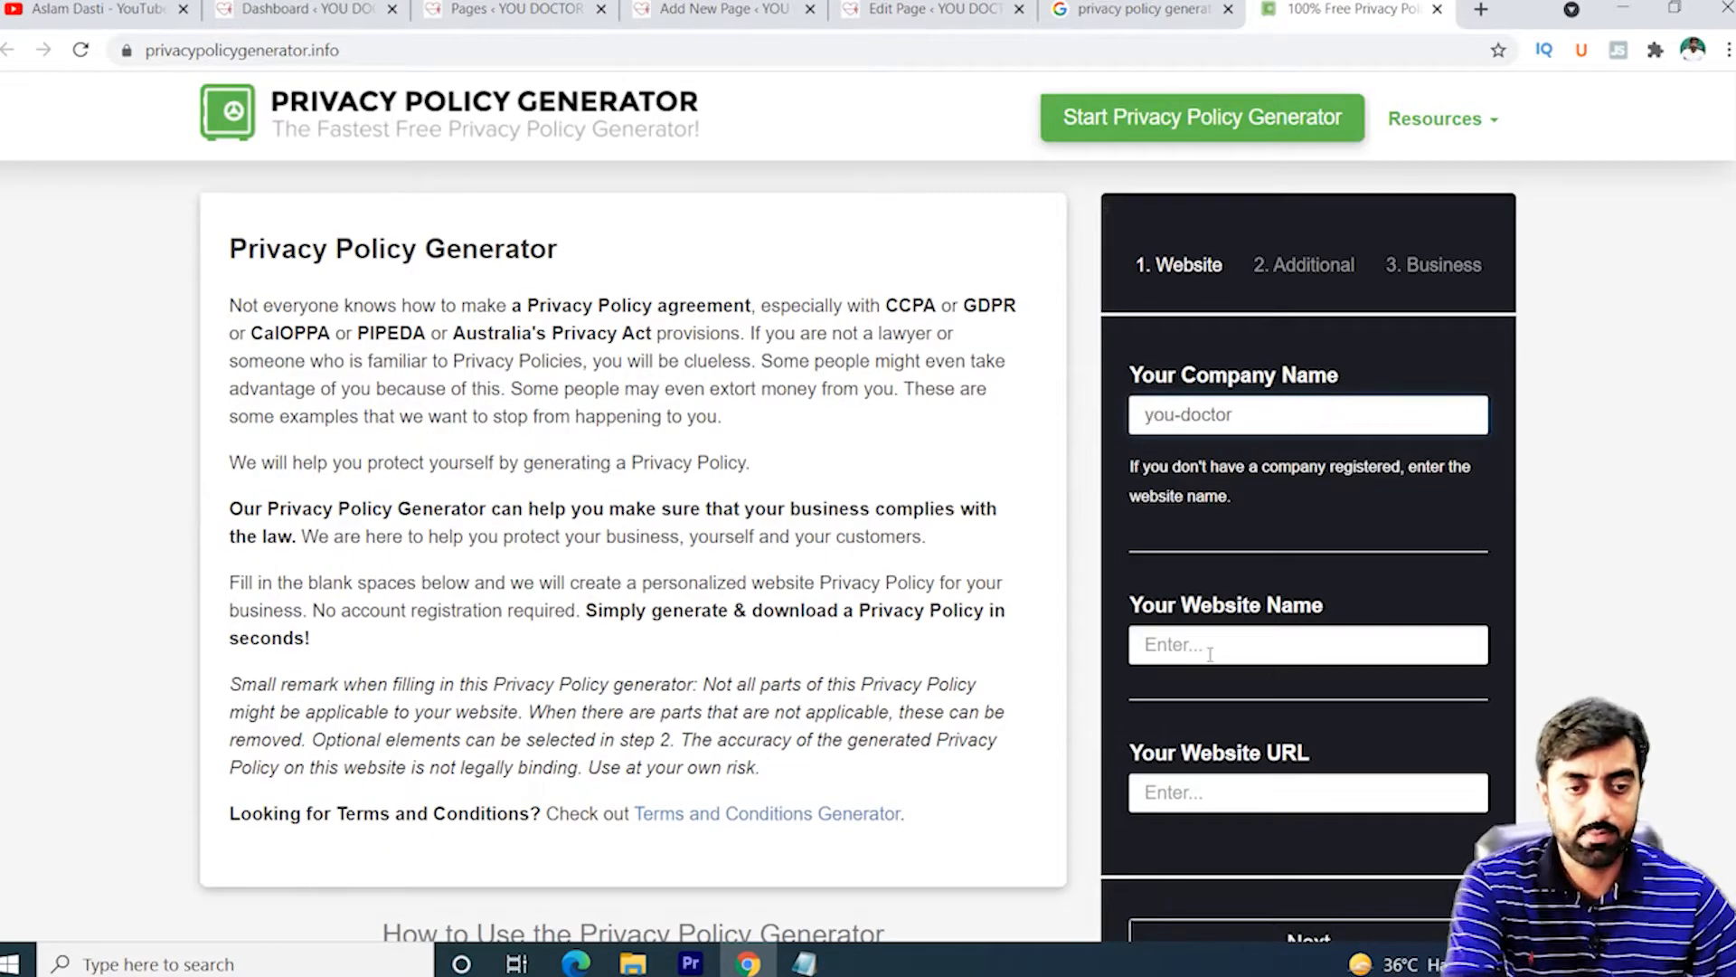
click(1206, 653)
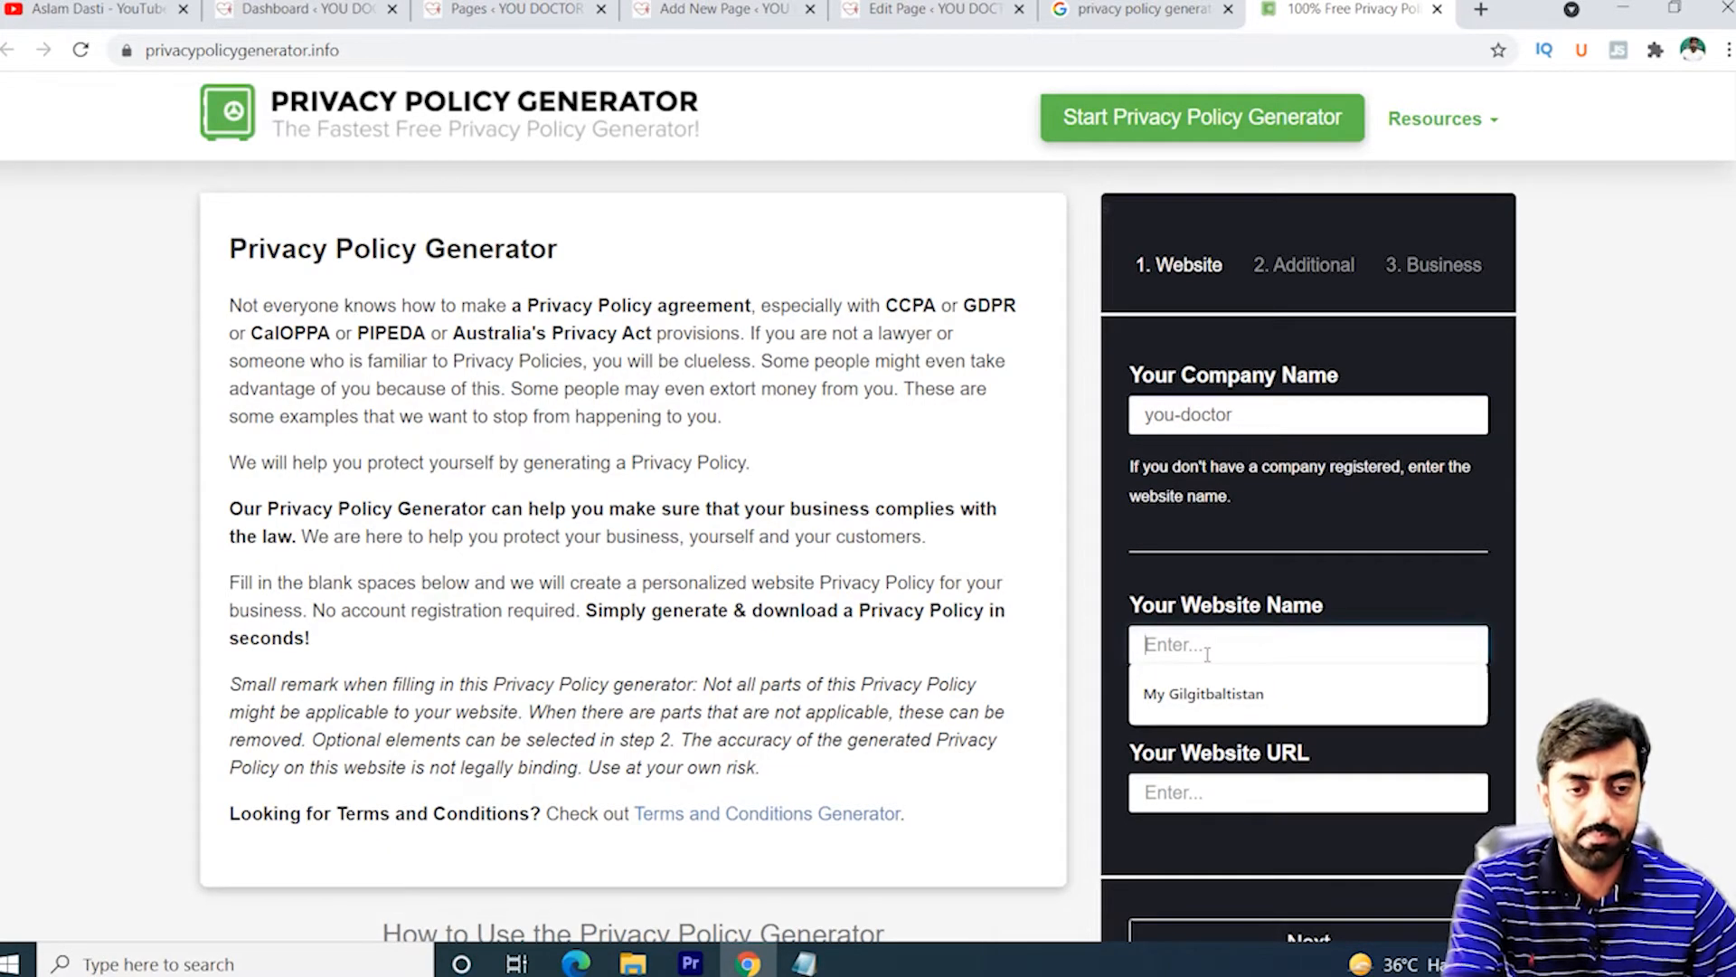
text(You )
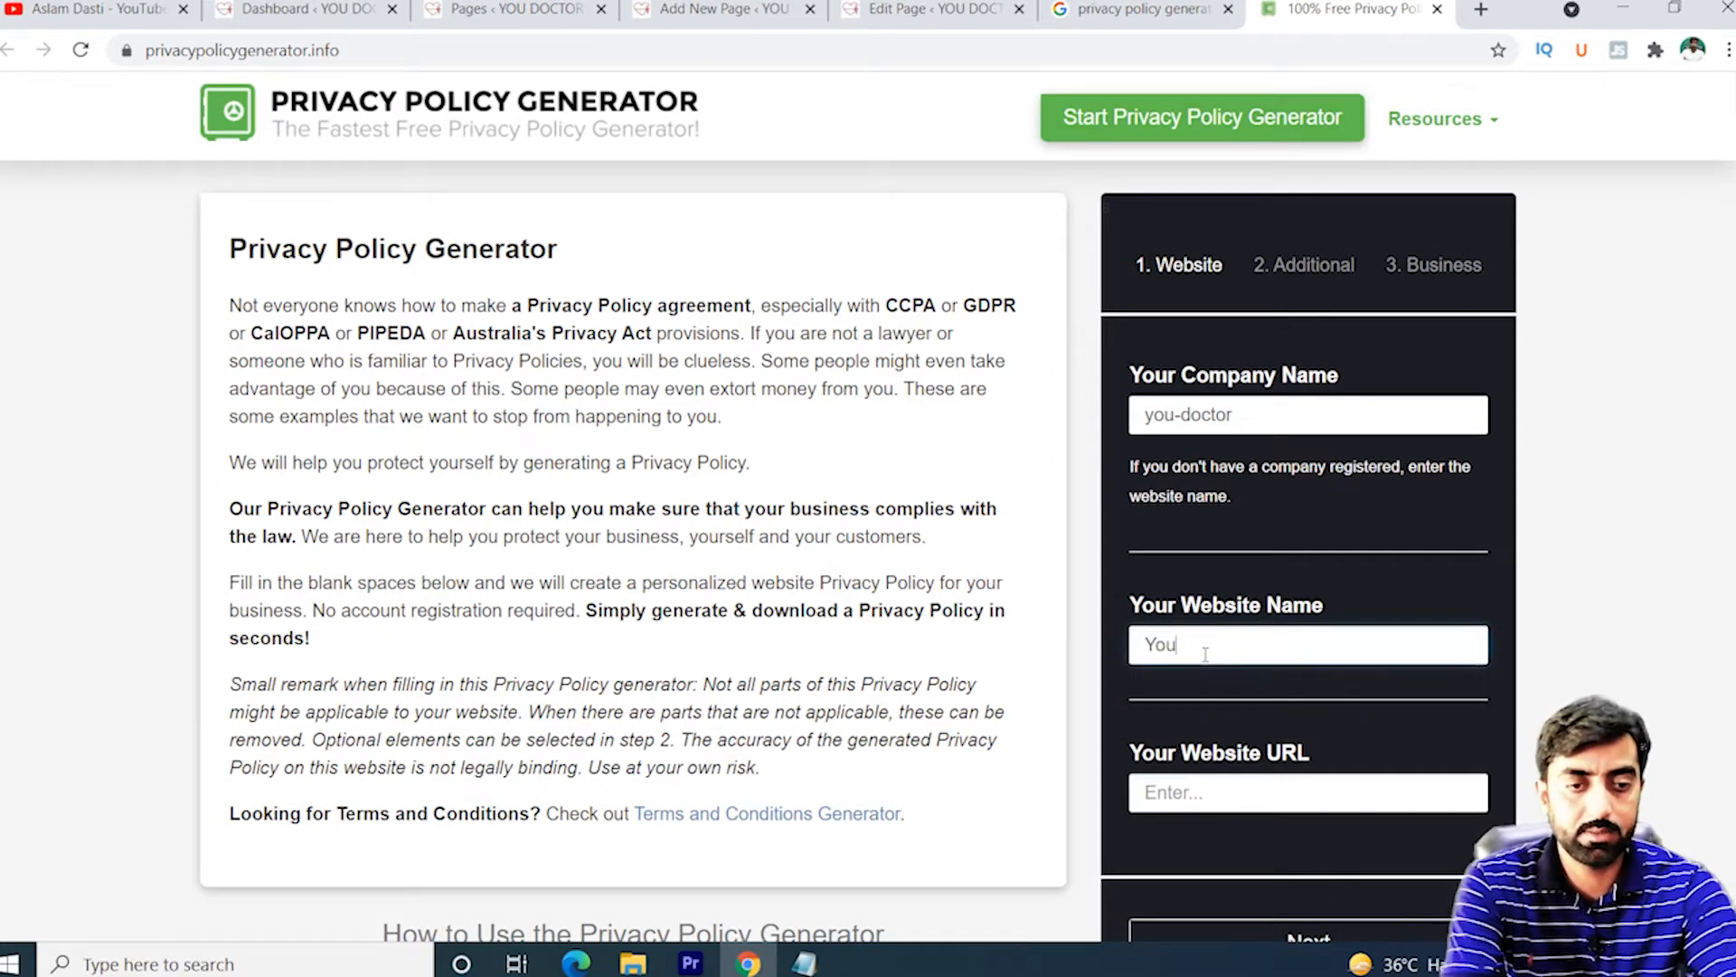
text(Doctor)
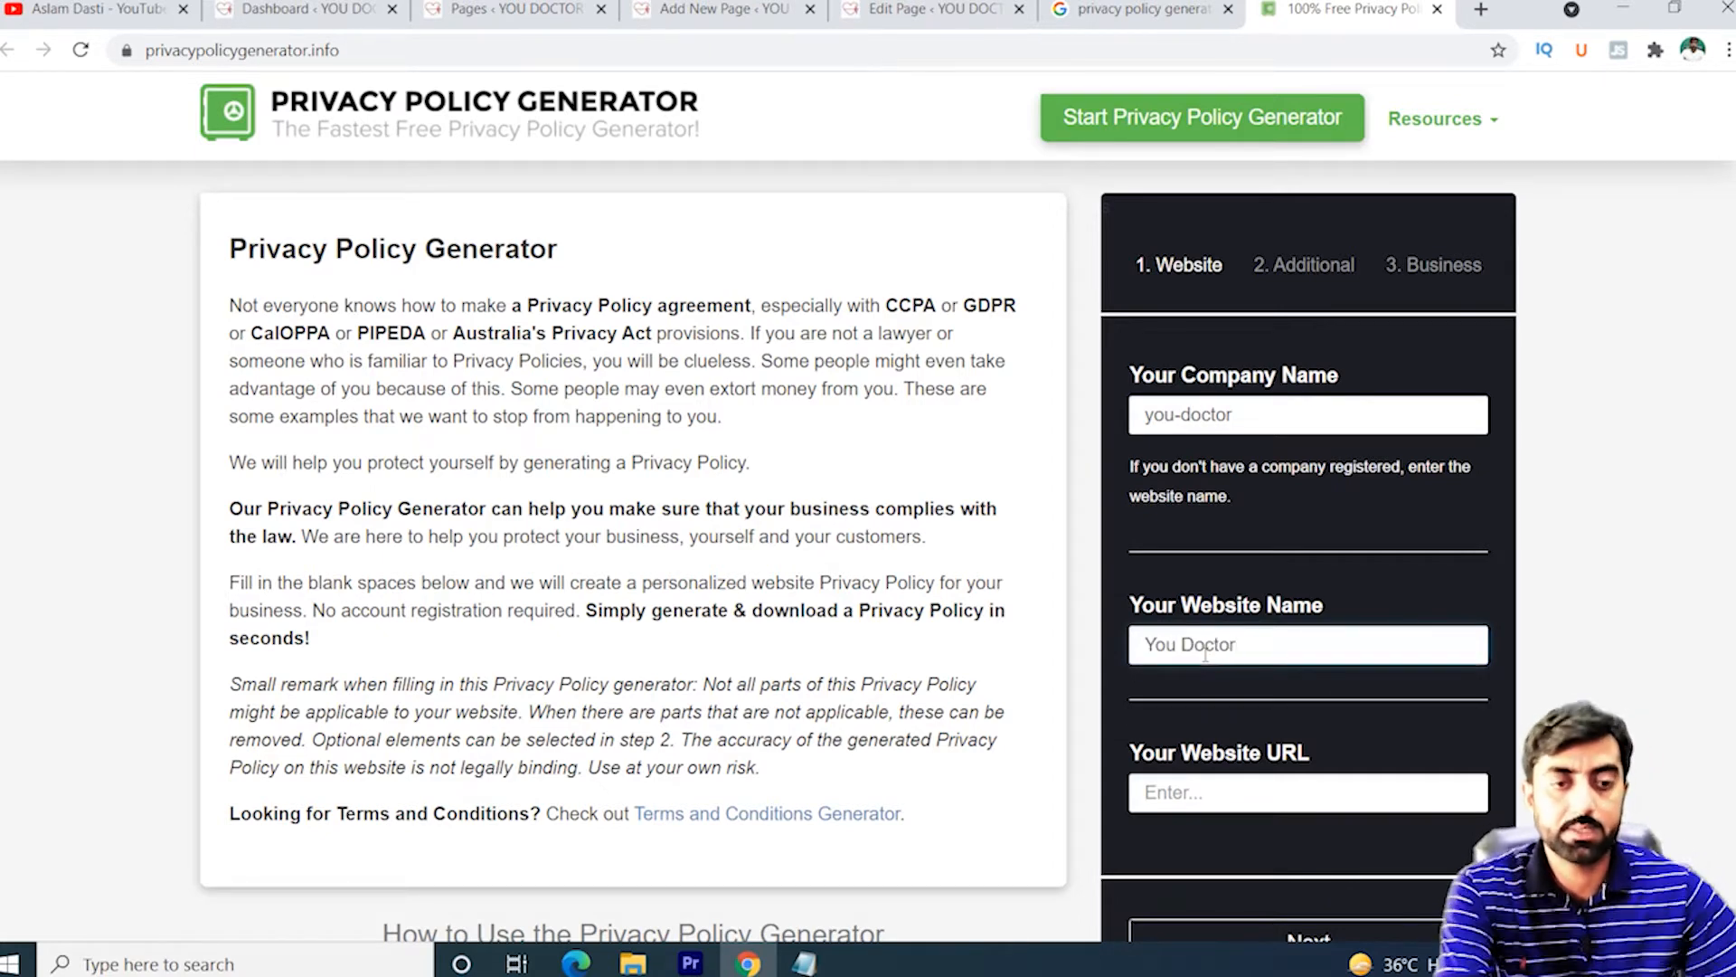
click(1228, 800)
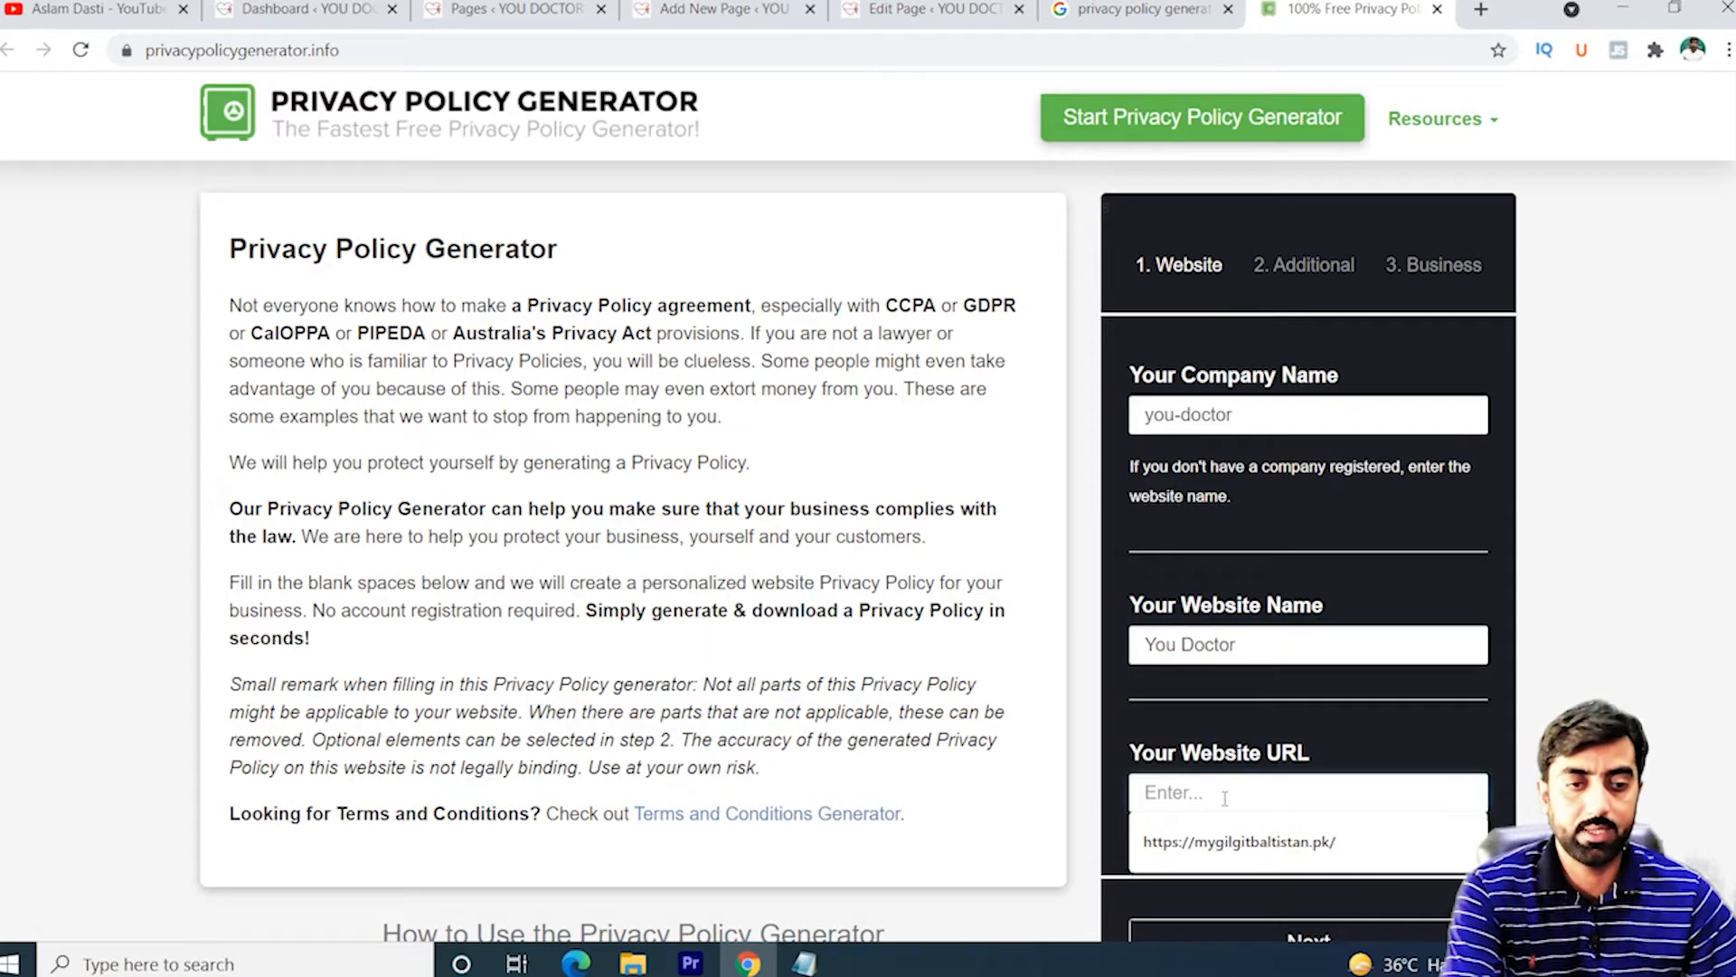
text(https://you-doctor.com/)
scroll(1226, 797, down, 5)
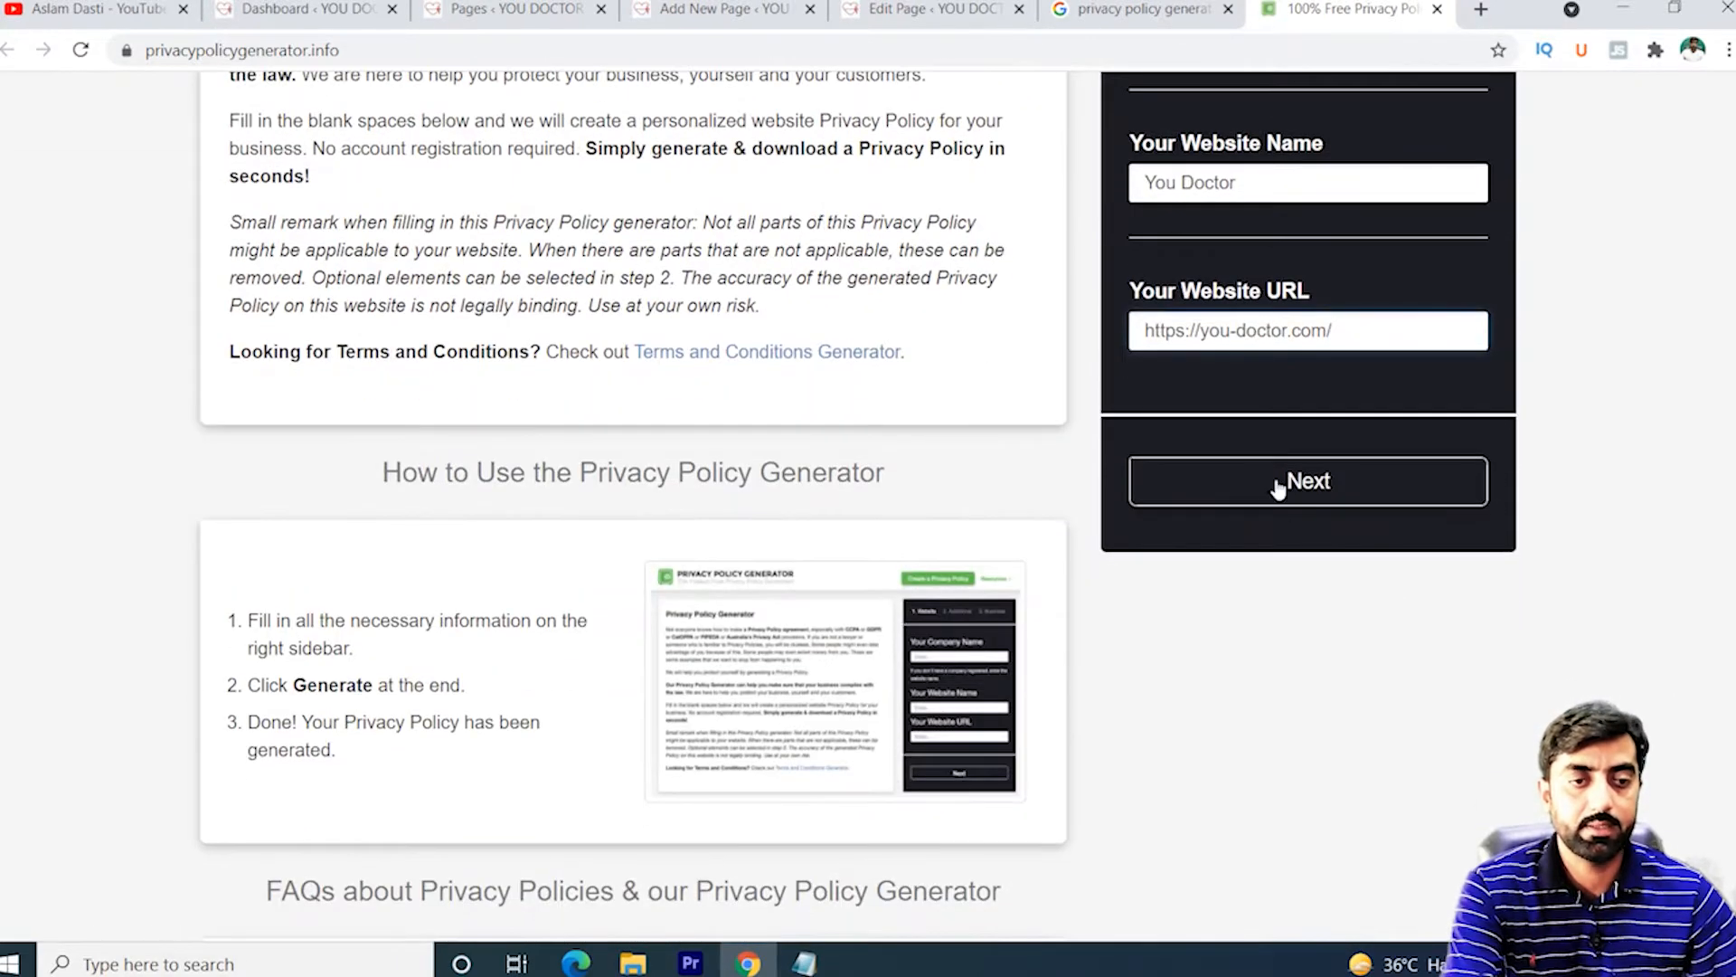
click(1278, 485)
Answer No for cookies, Yes for Google AdSense advertising and No for advertising from third parties
scroll(1321, 446, up, 2)
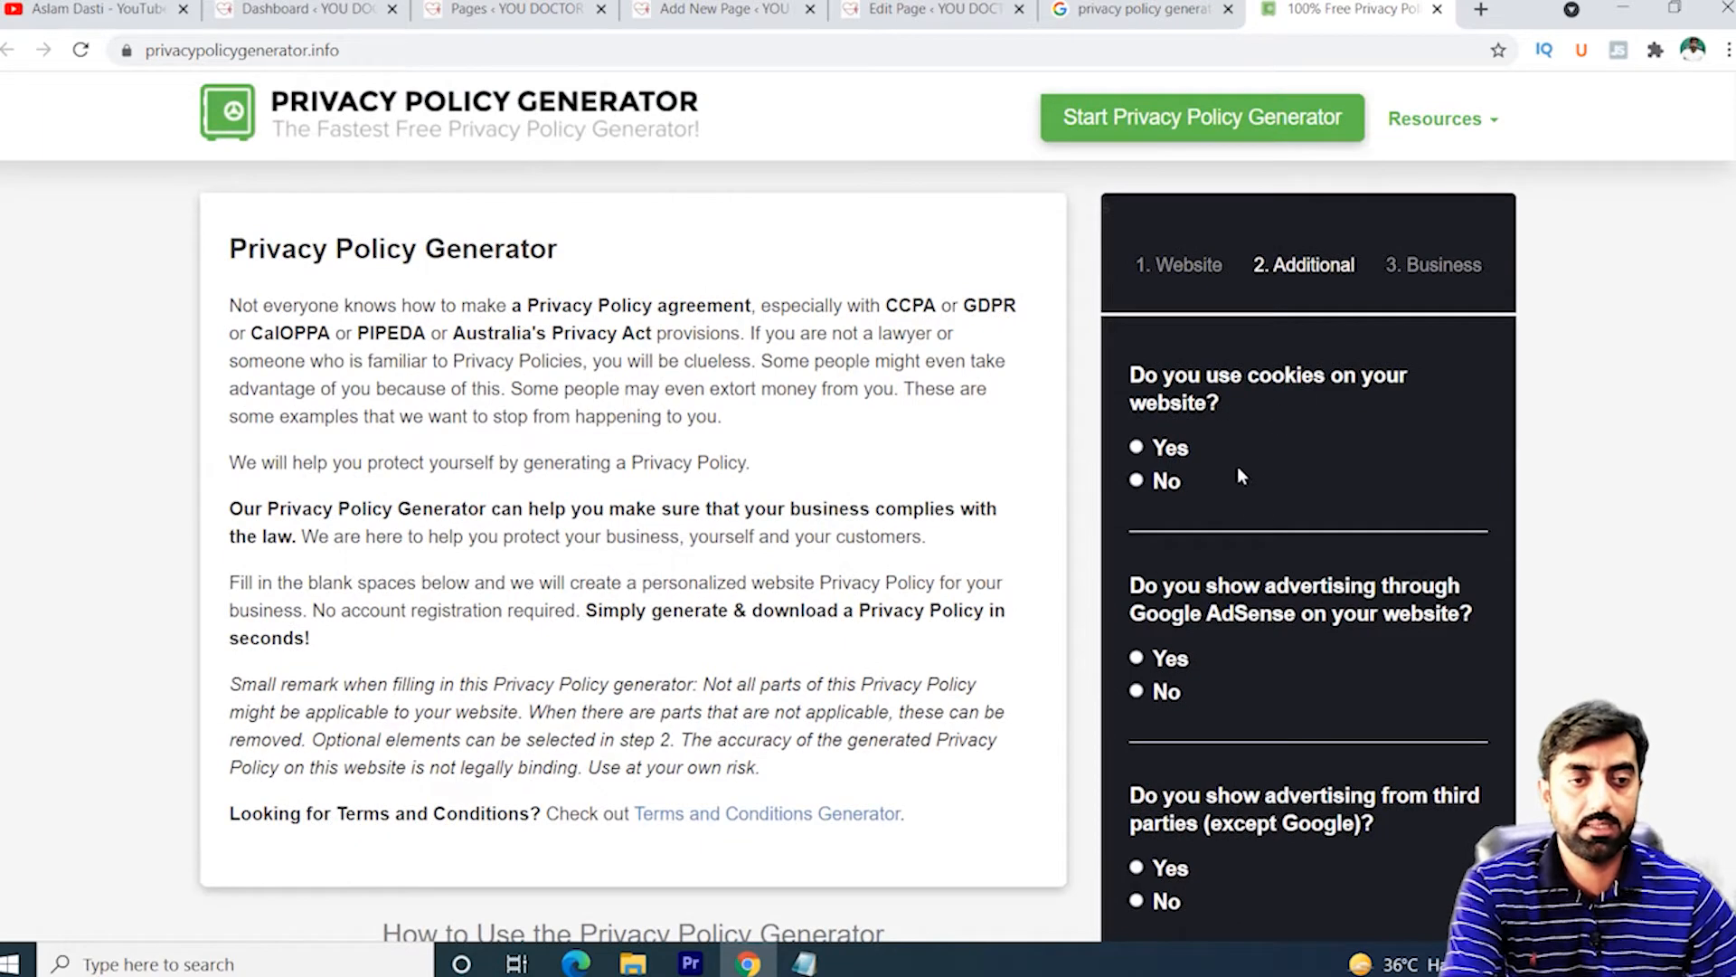
click(1141, 480)
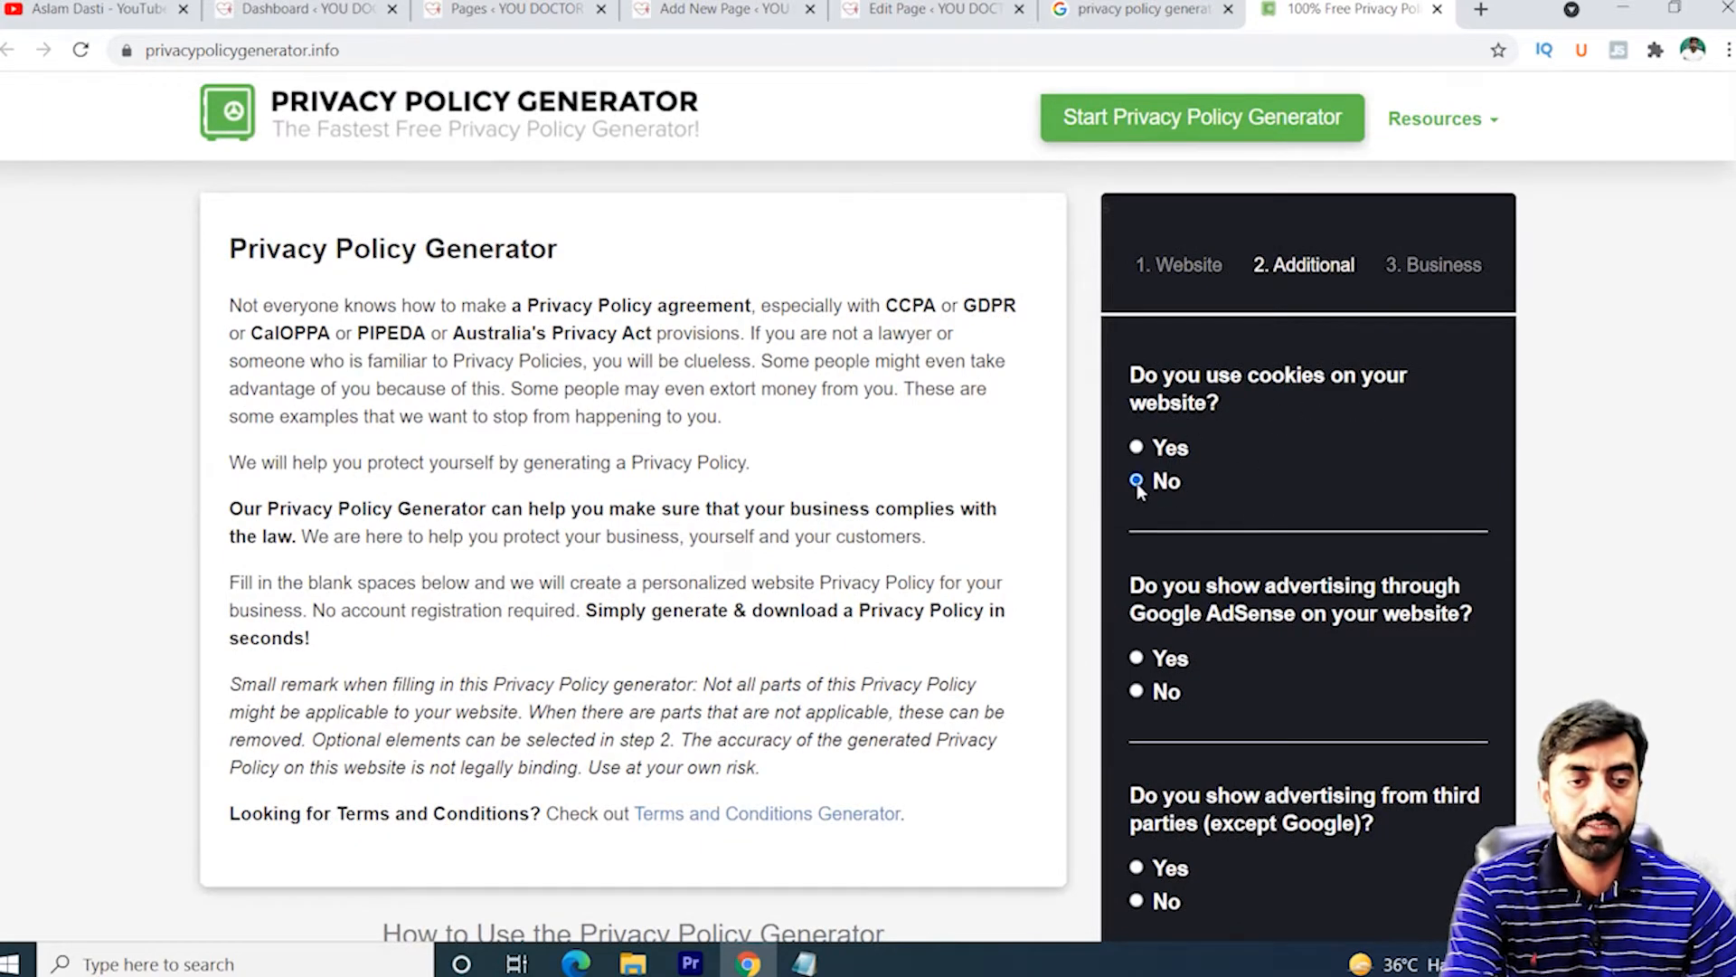
scroll(1262, 468, down, 1)
scroll(1261, 468, down, 1)
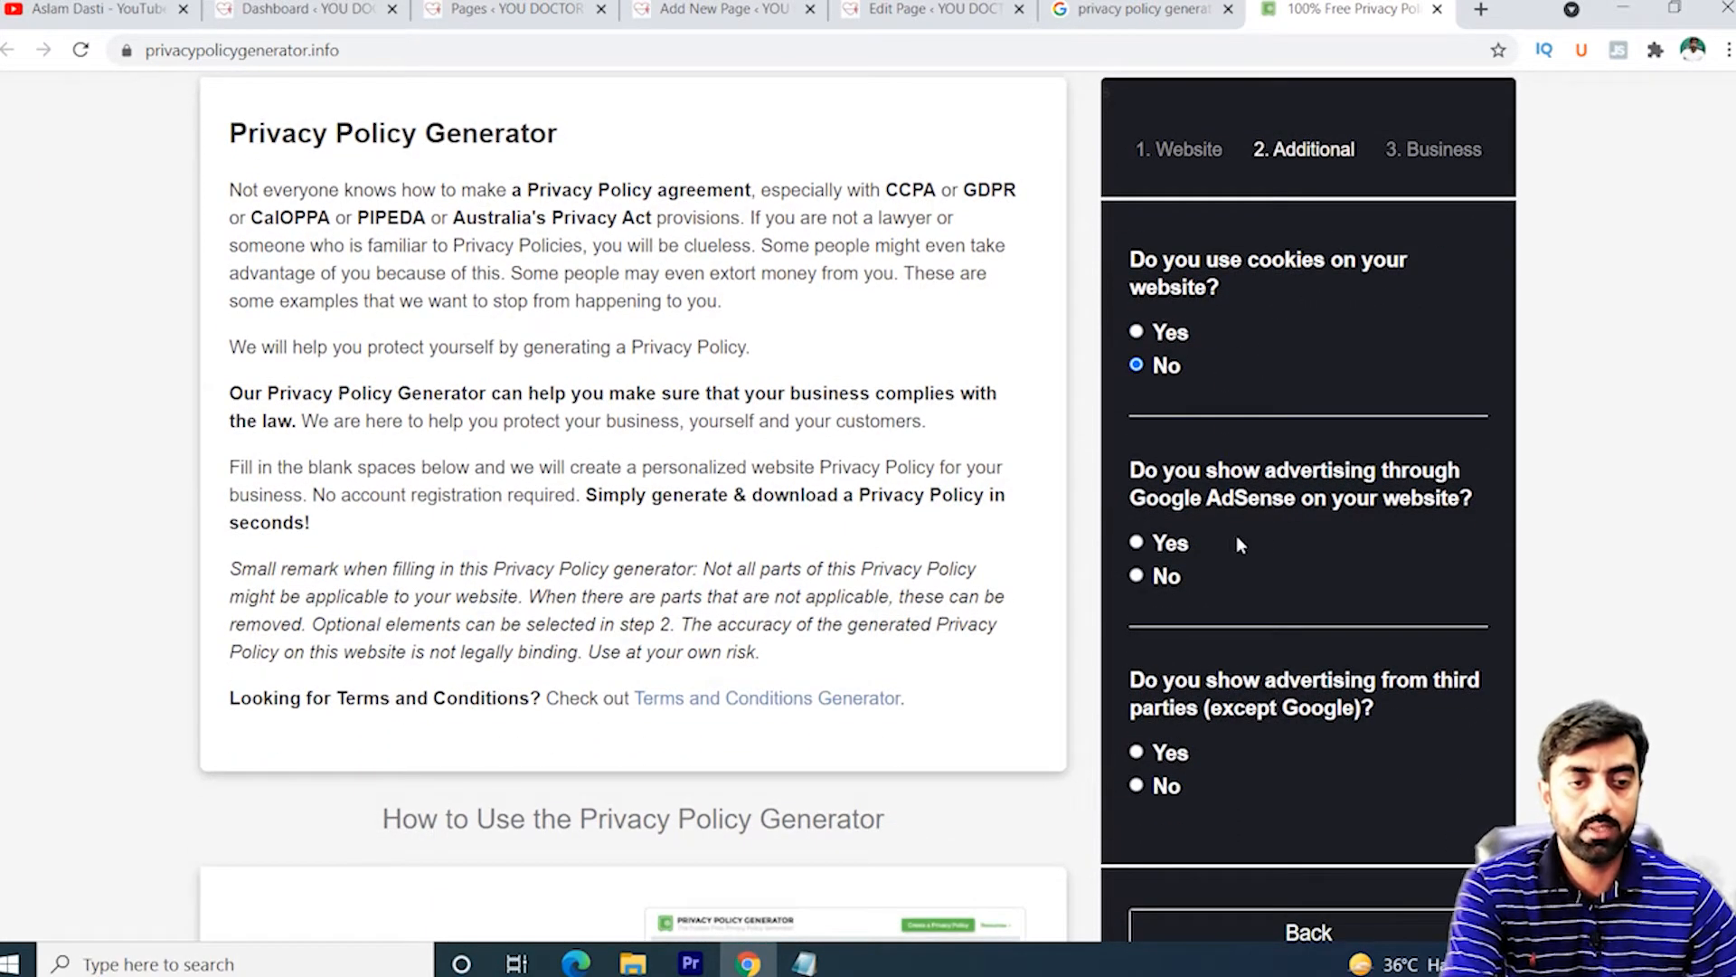
click(1154, 542)
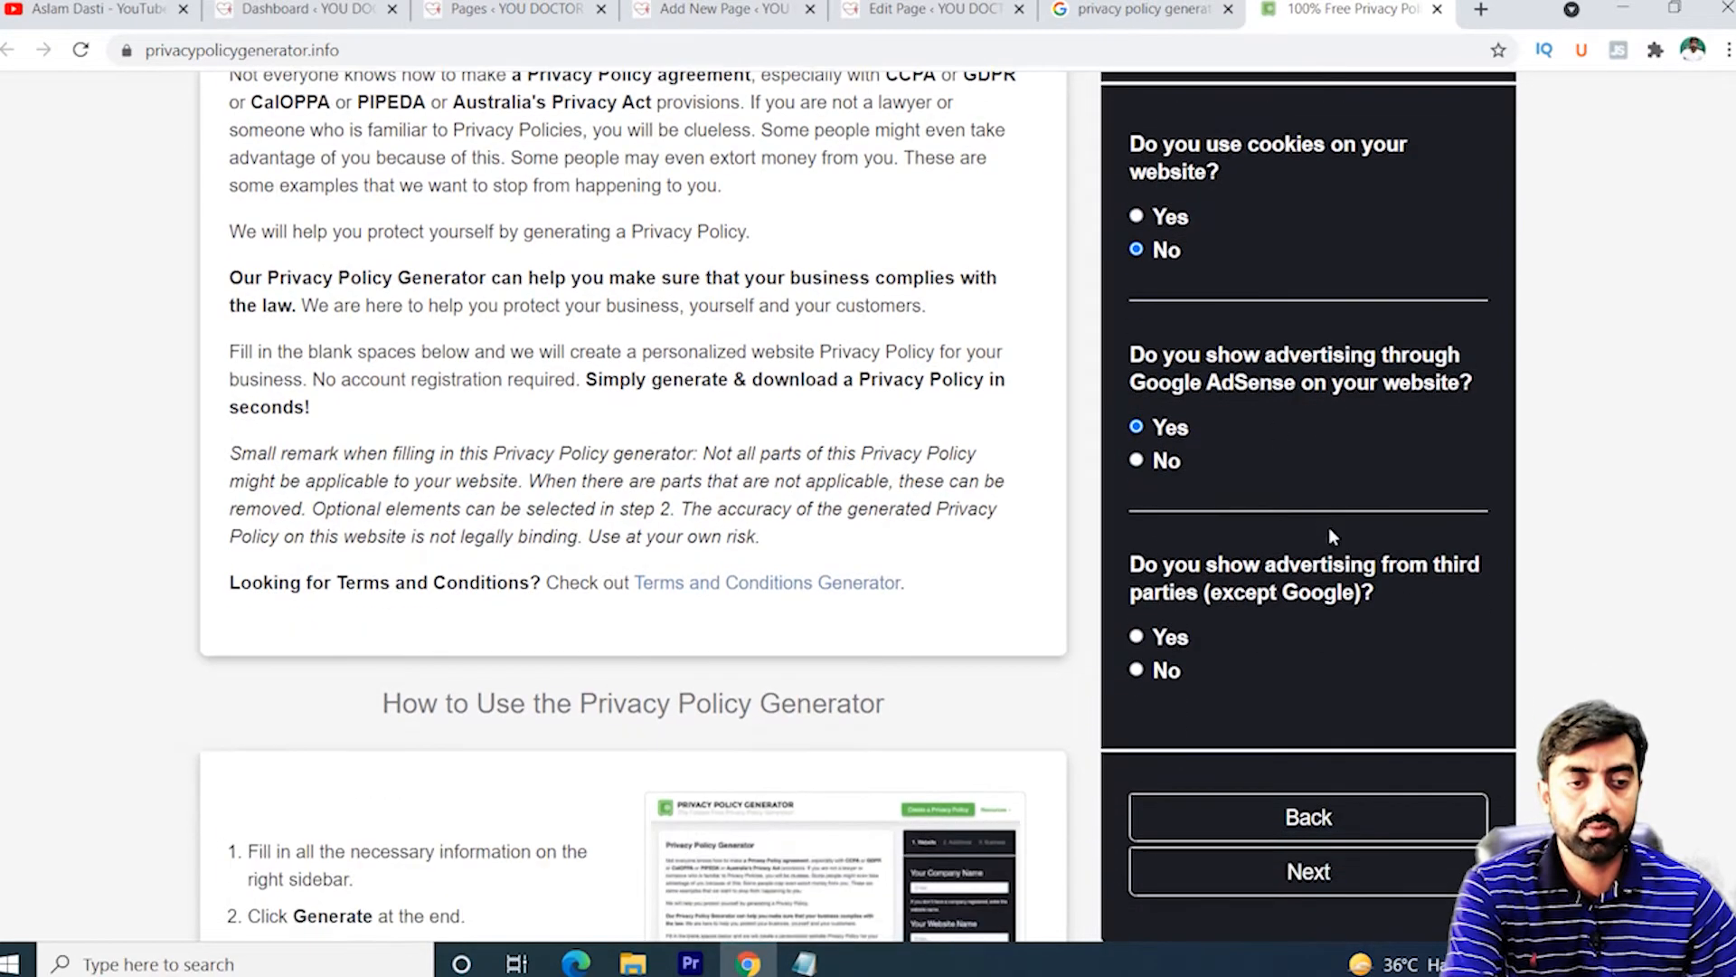
scroll(1328, 526, down, 1)
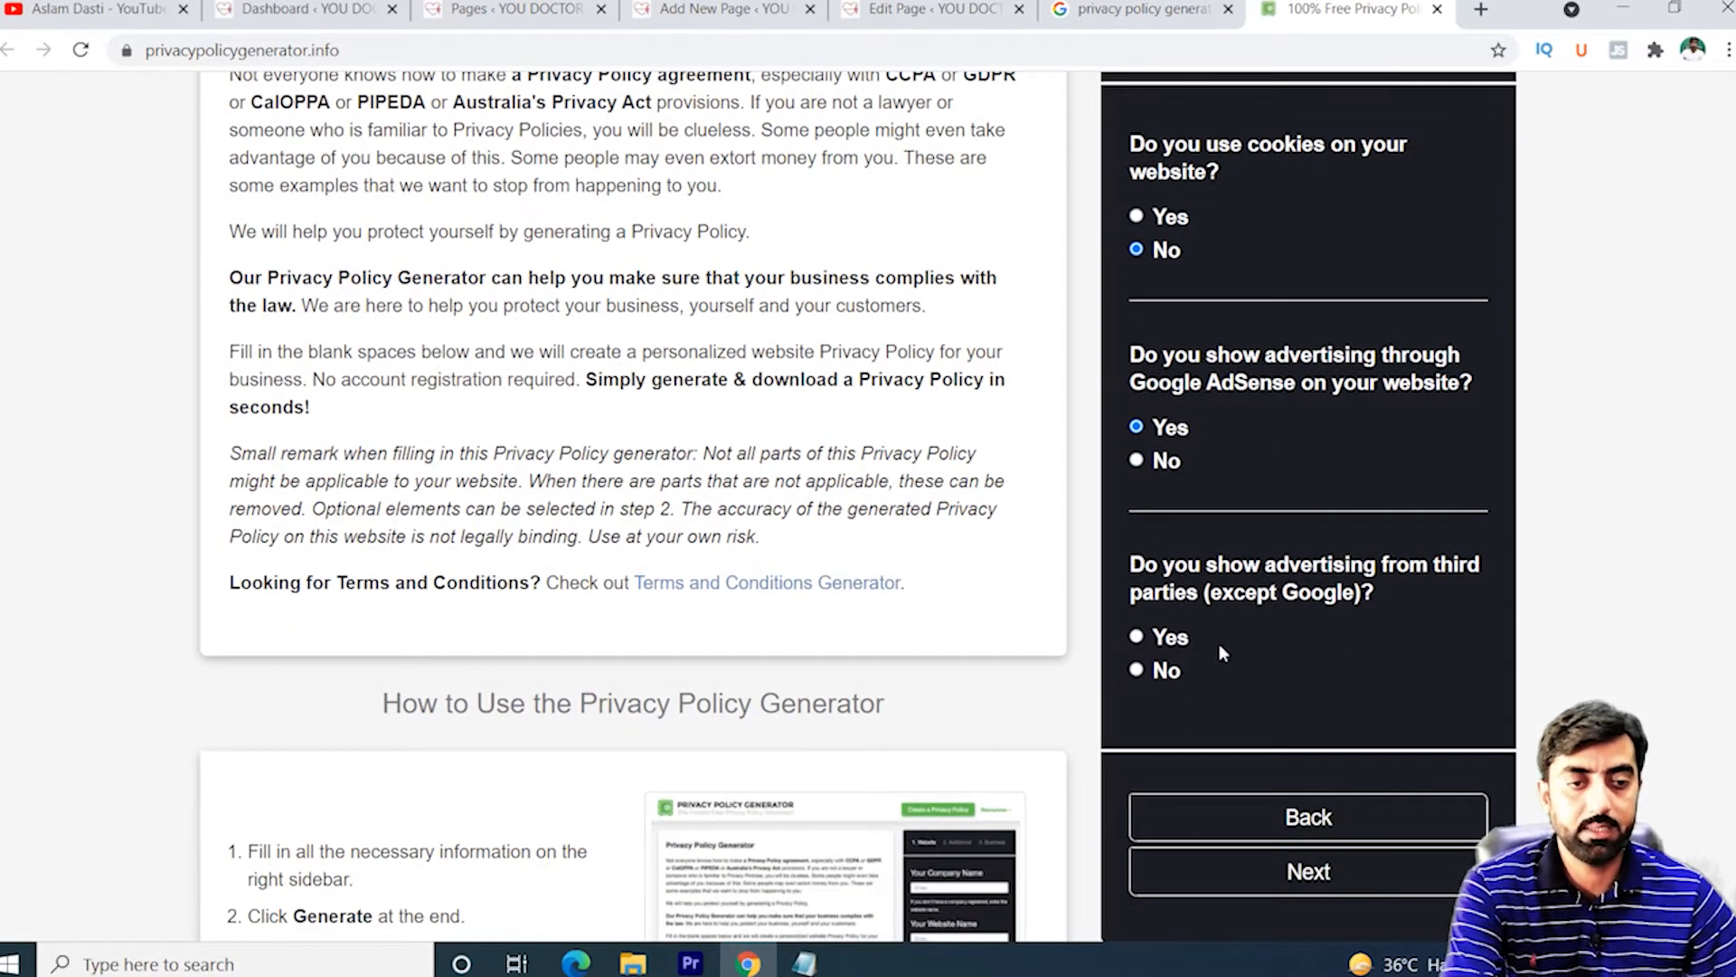
click(1139, 670)
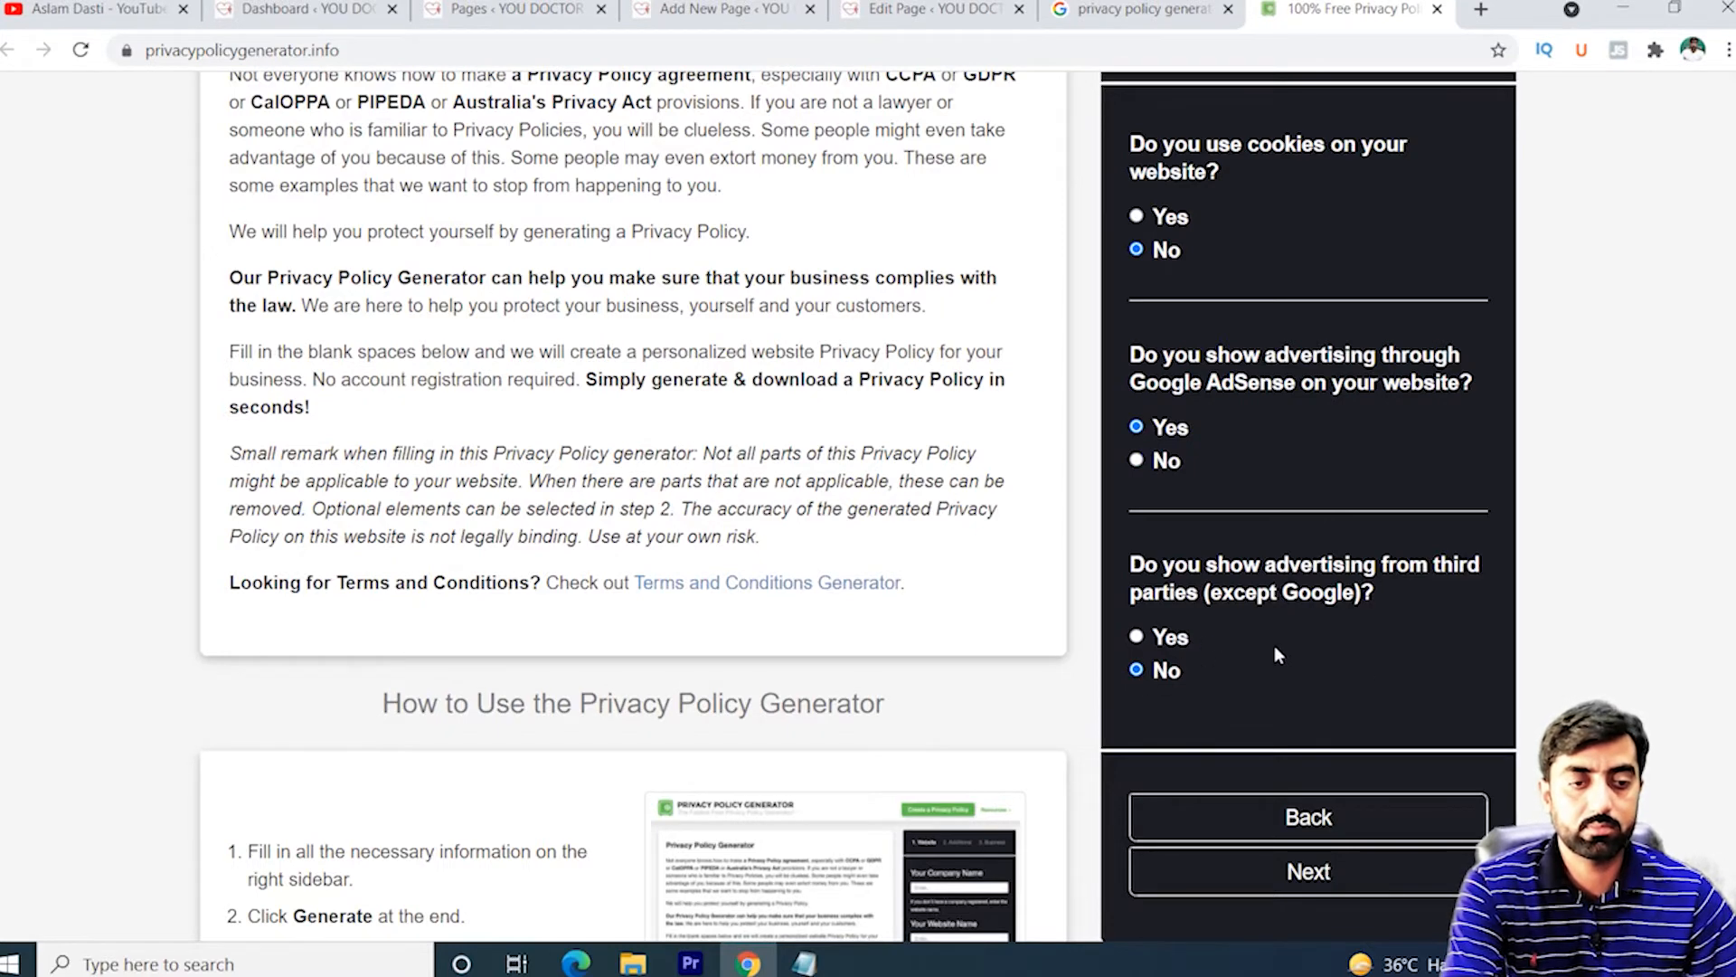
Continue to the business details of the privacy policy generator and set the country to Pakistan and the state to Punjab
scroll(1356, 638, down, 1)
scroll(1390, 633, down, 1)
click(1309, 648)
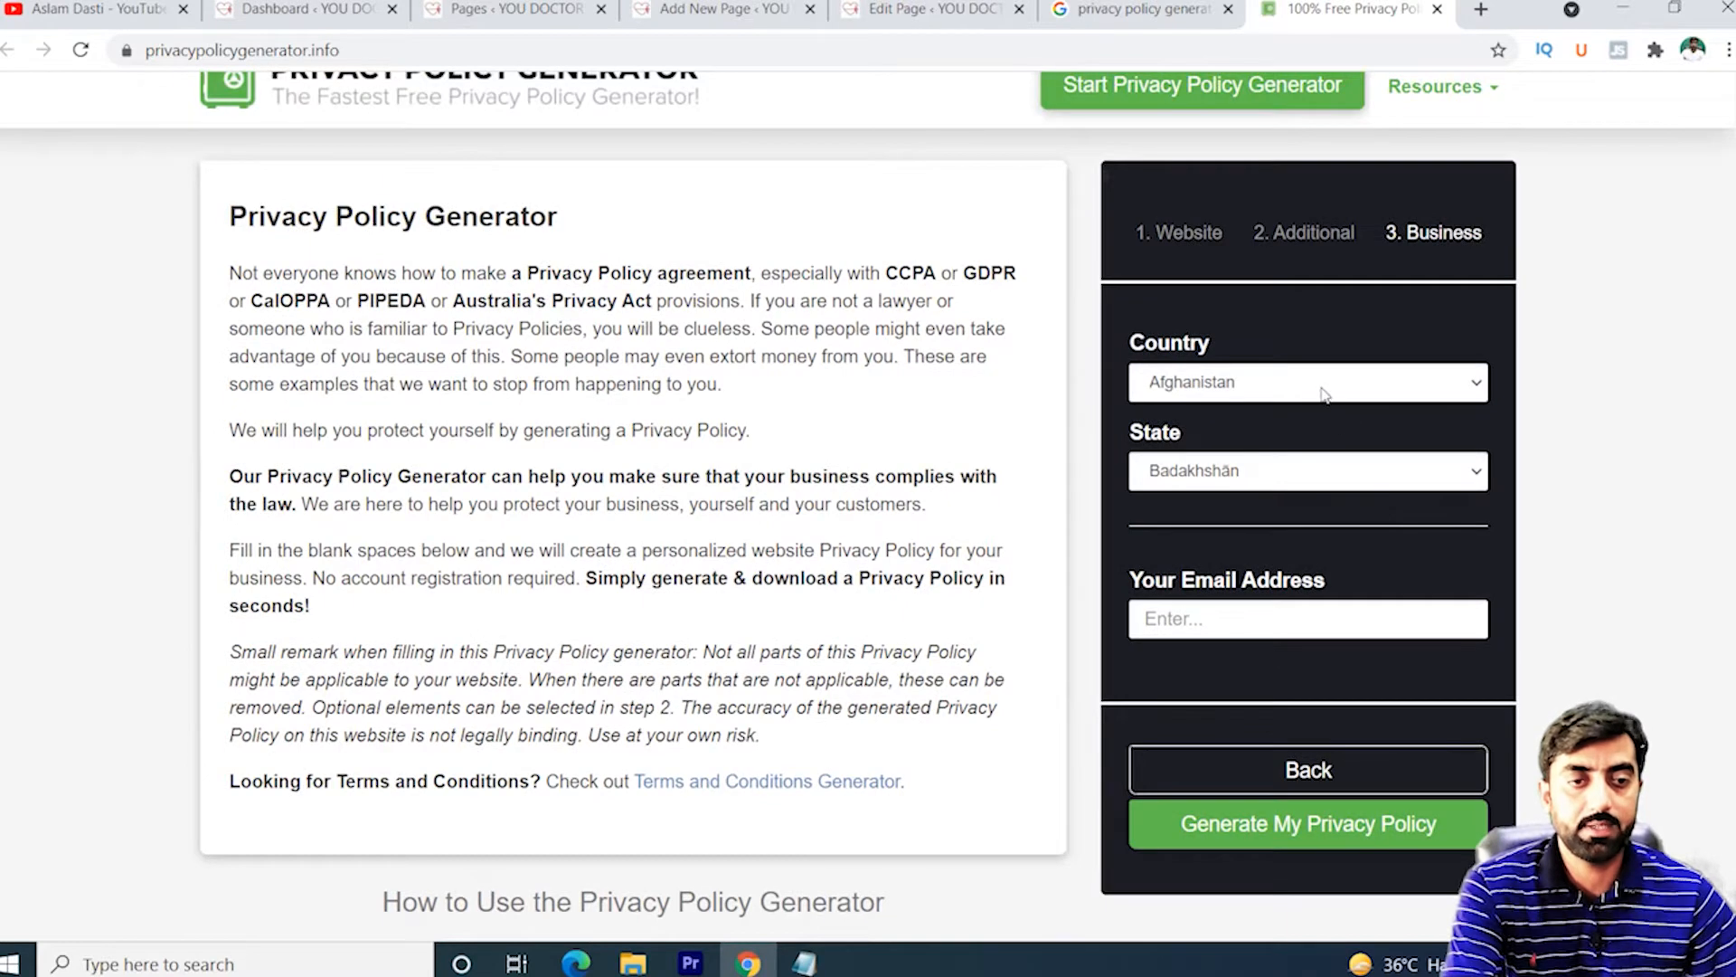
click(1321, 389)
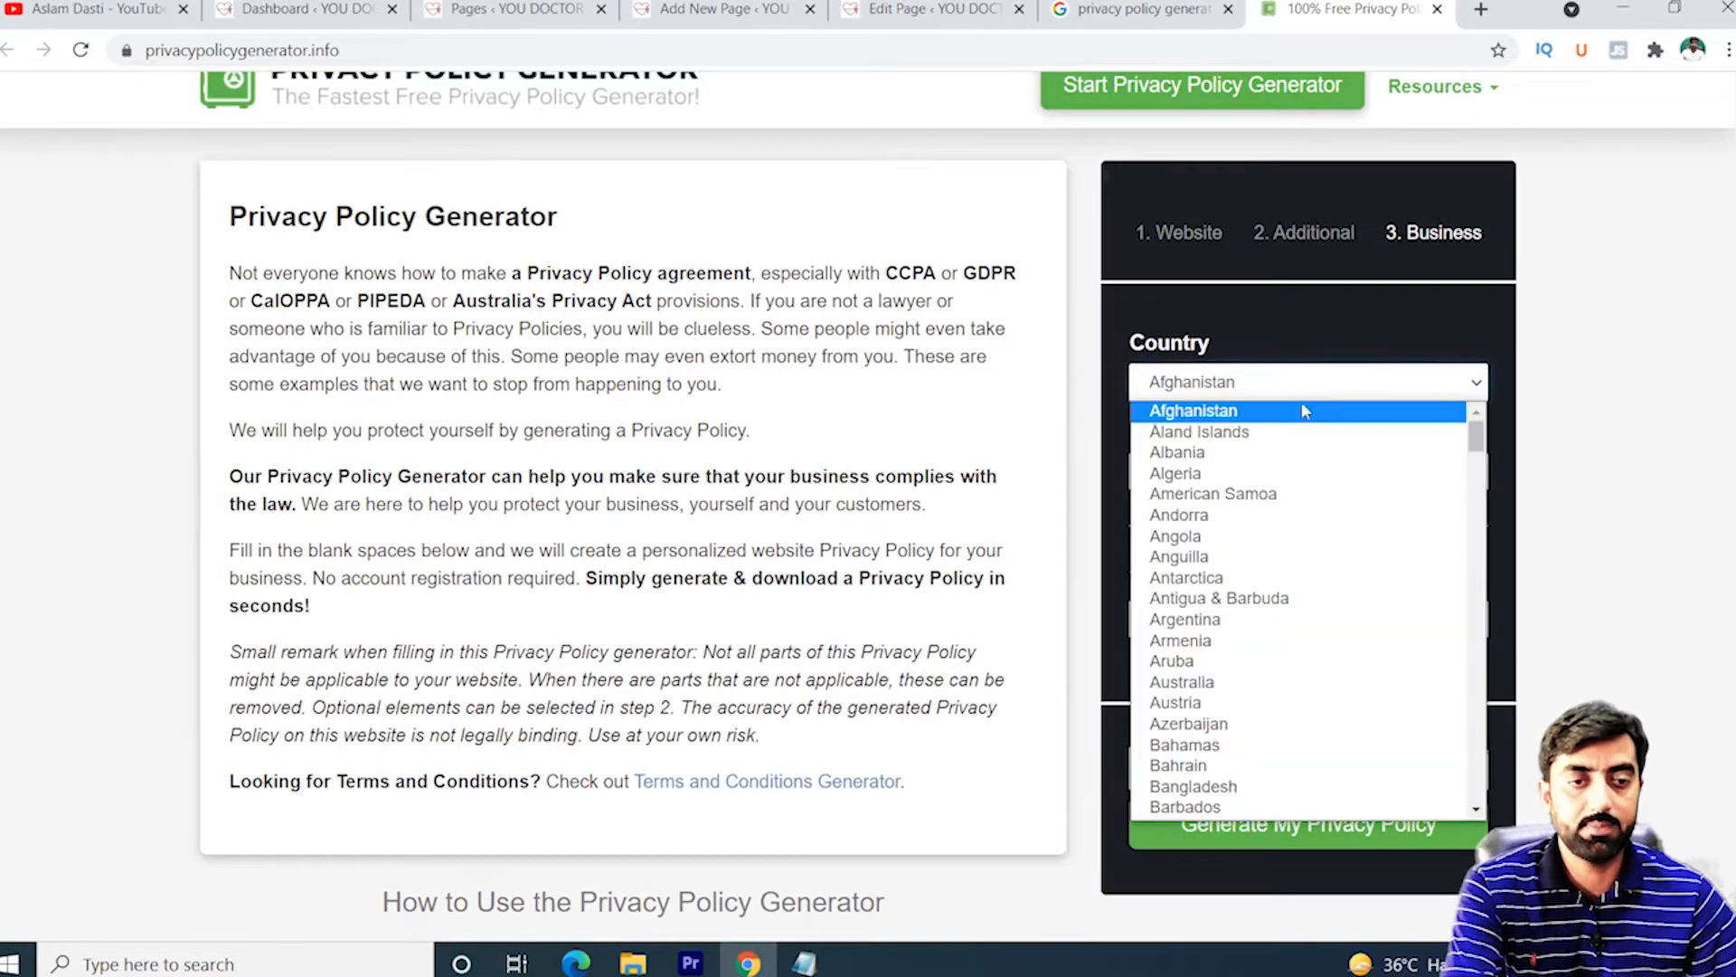
text(p)
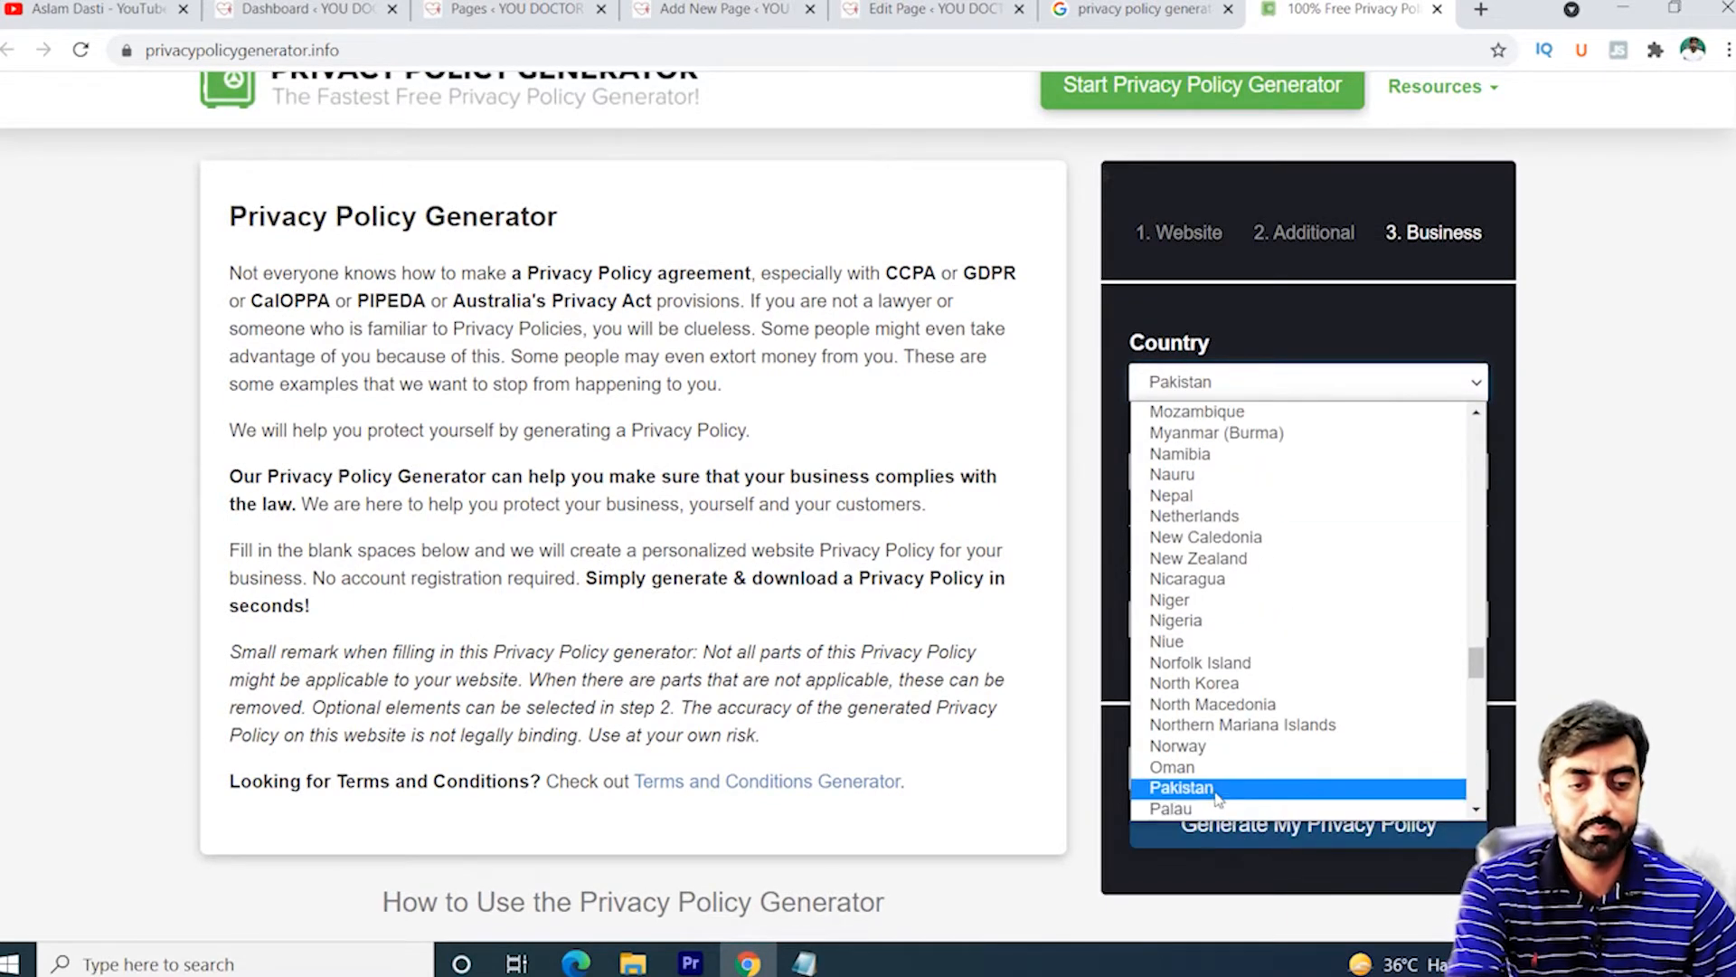
click(1216, 789)
click(1239, 482)
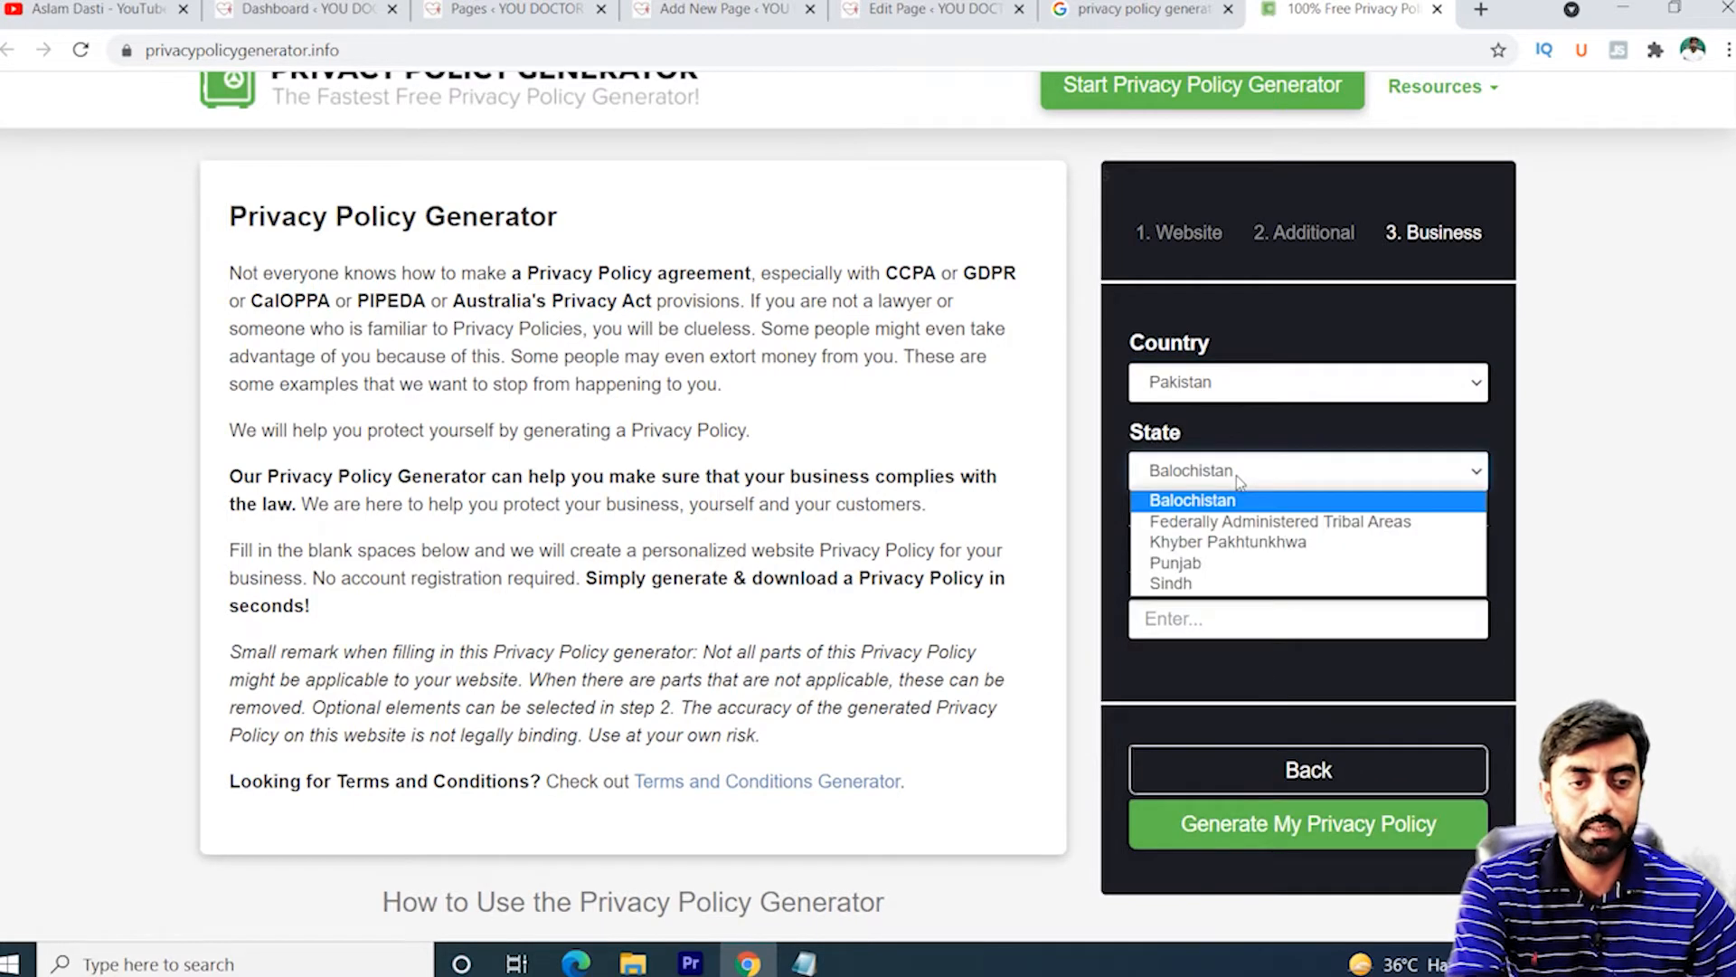
click(1235, 562)
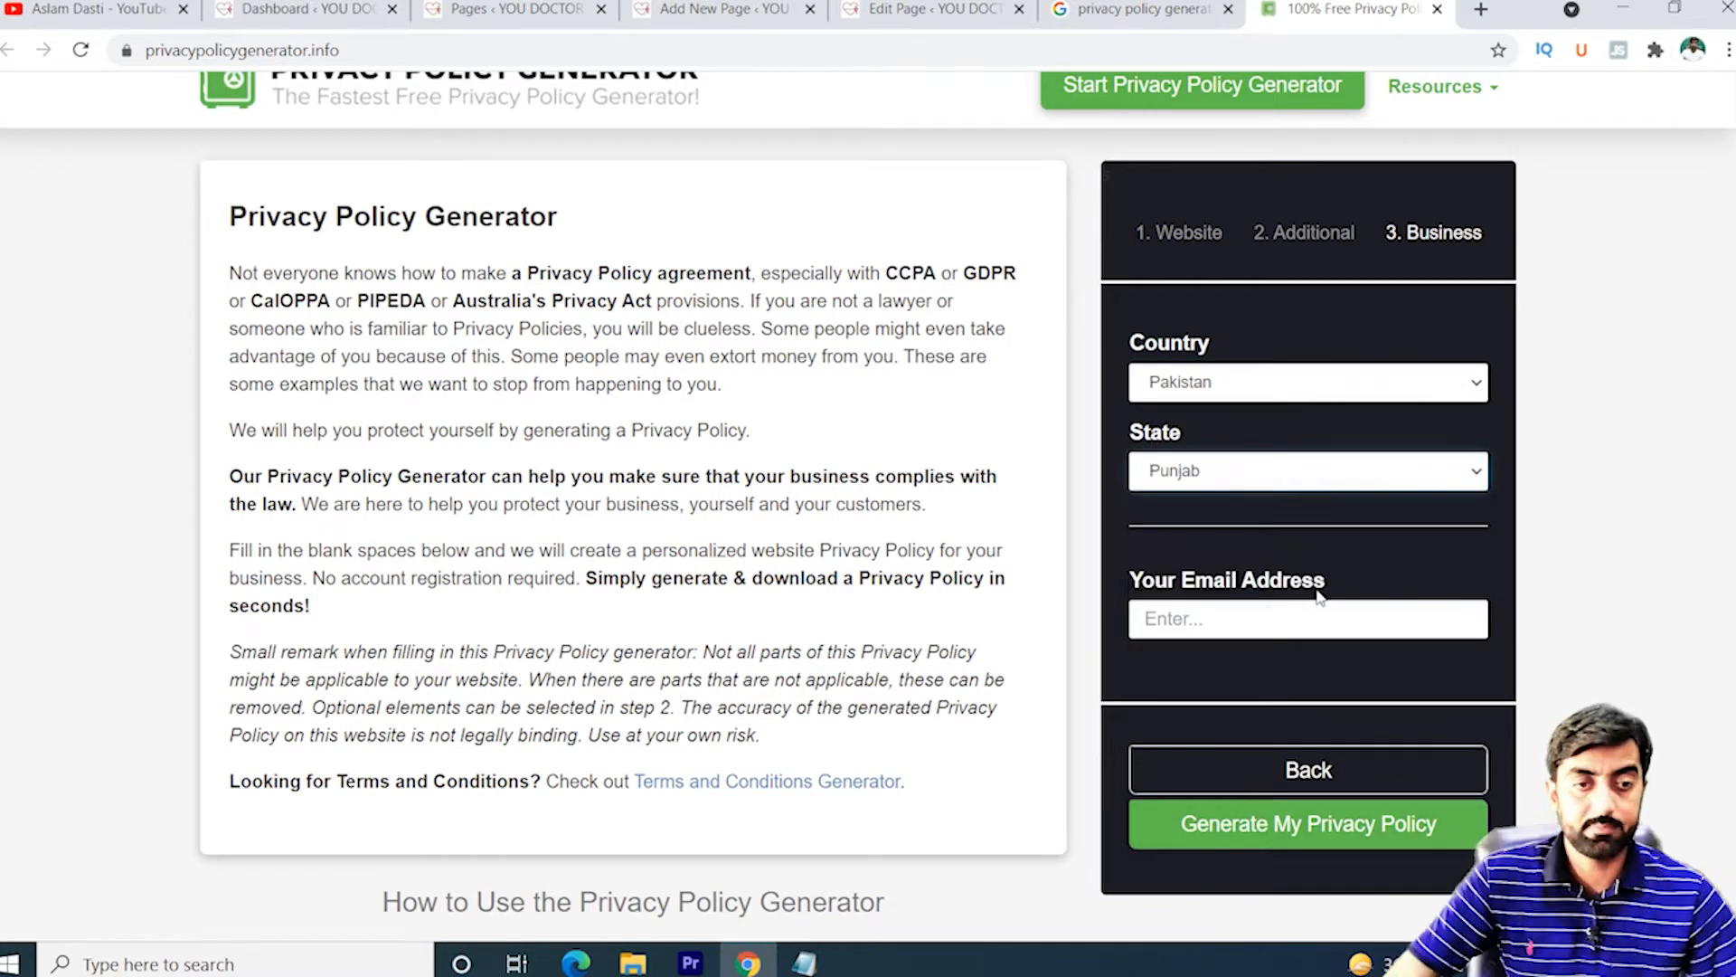
Enter the contact e-mail address and generate the privacy policy
click(1232, 617)
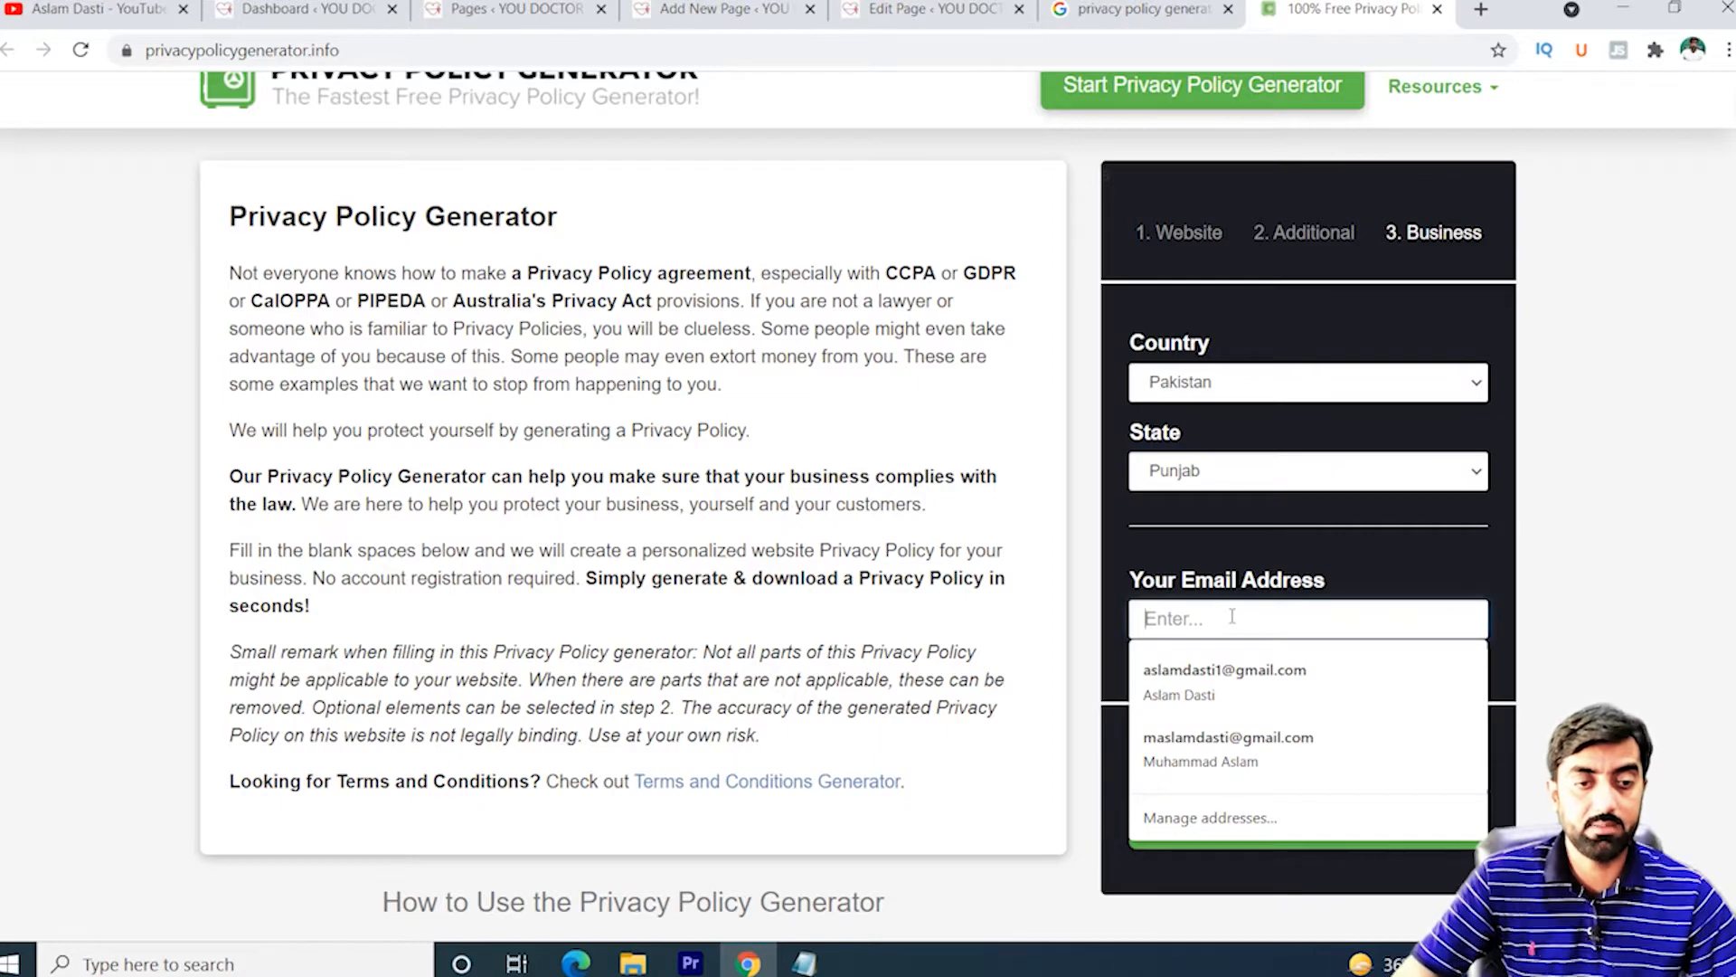
key(ctrl+v)
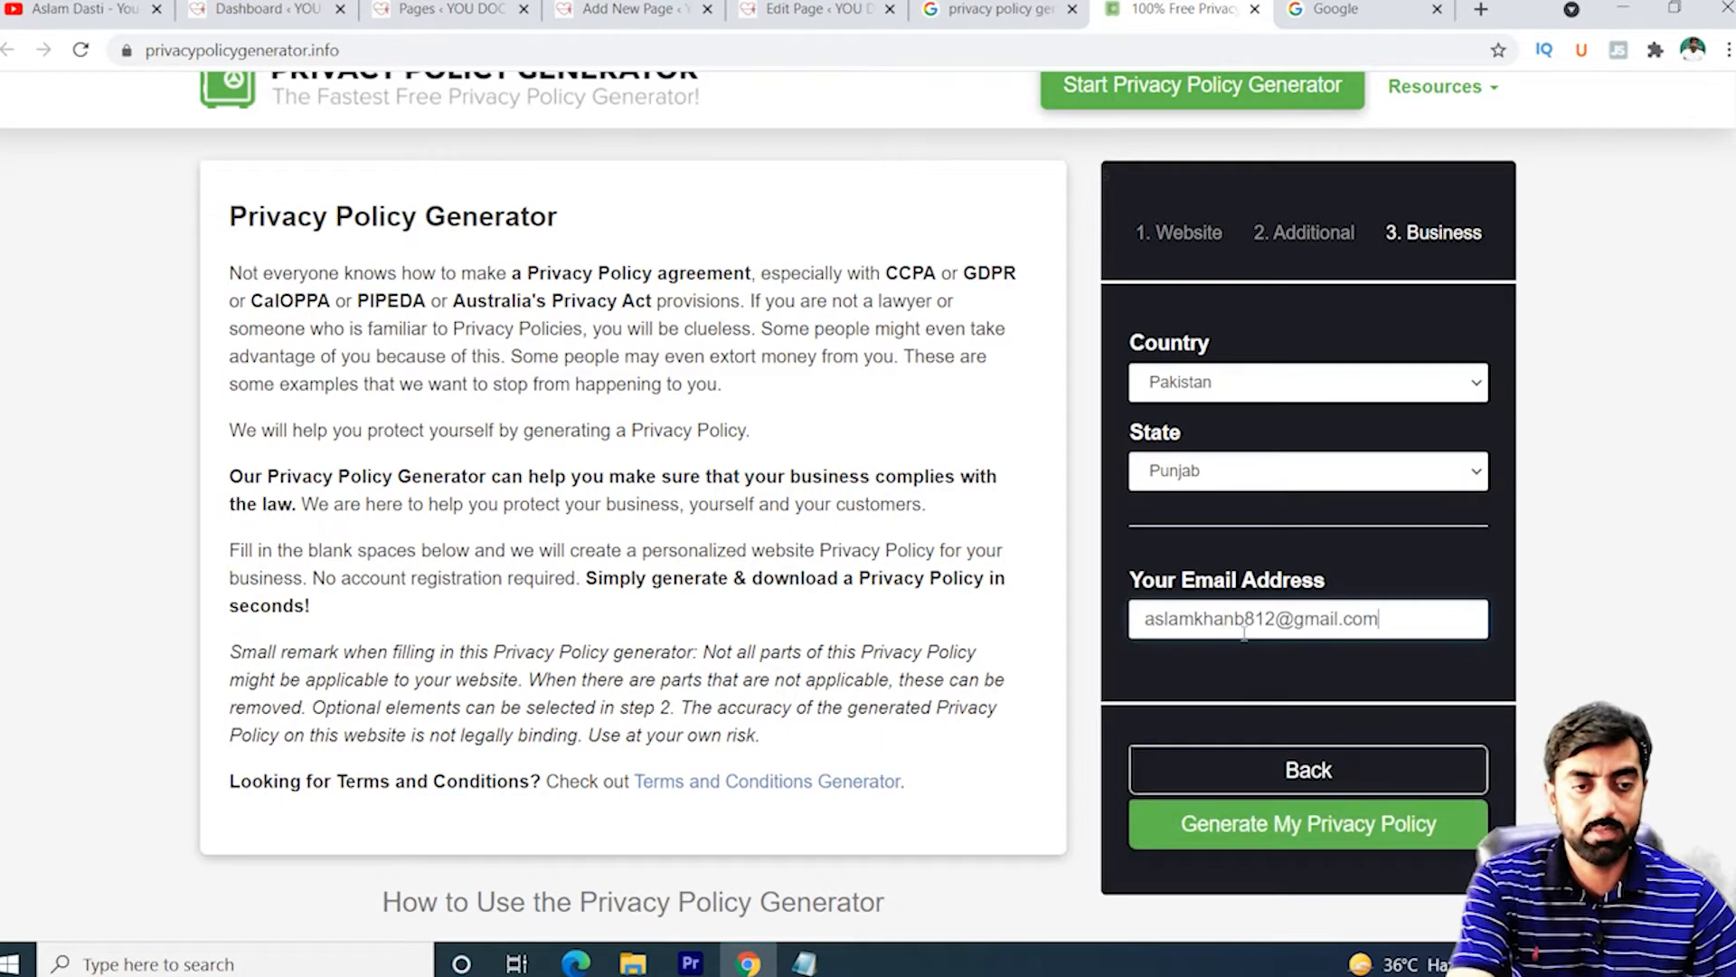
scroll(1244, 632, down, 1)
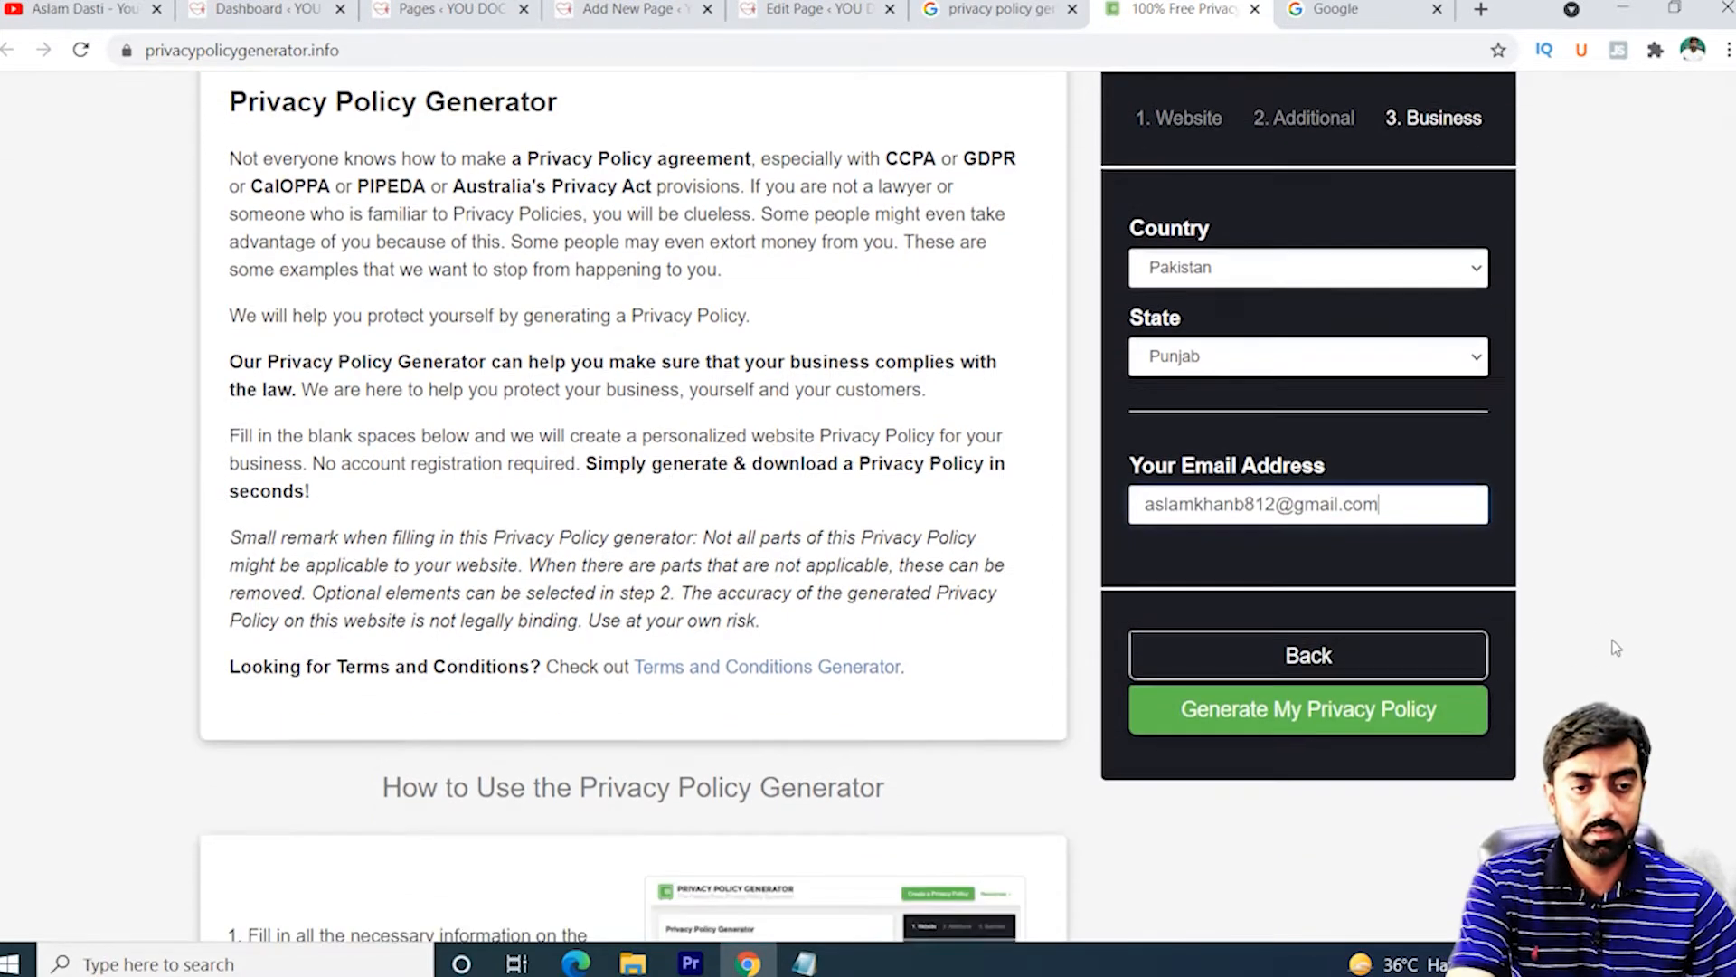
click(1329, 720)
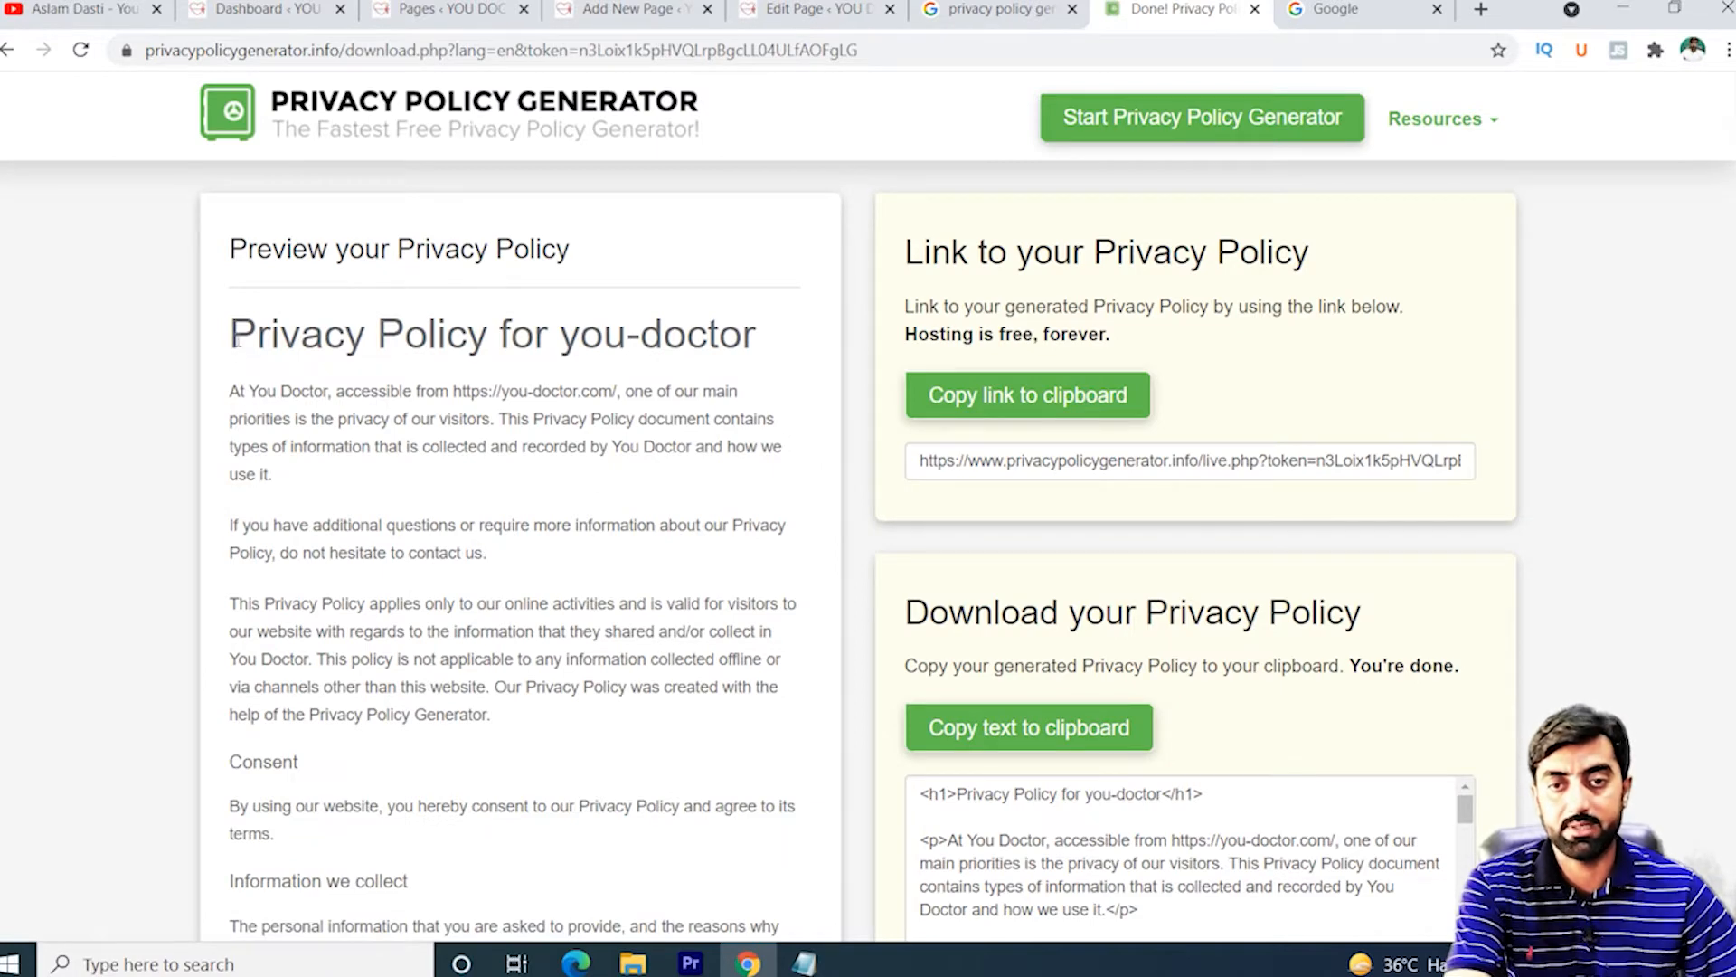
drag(234, 342, 452, 685)
scroll(452, 685, down, 2)
scroll(1200, 558, down, 1)
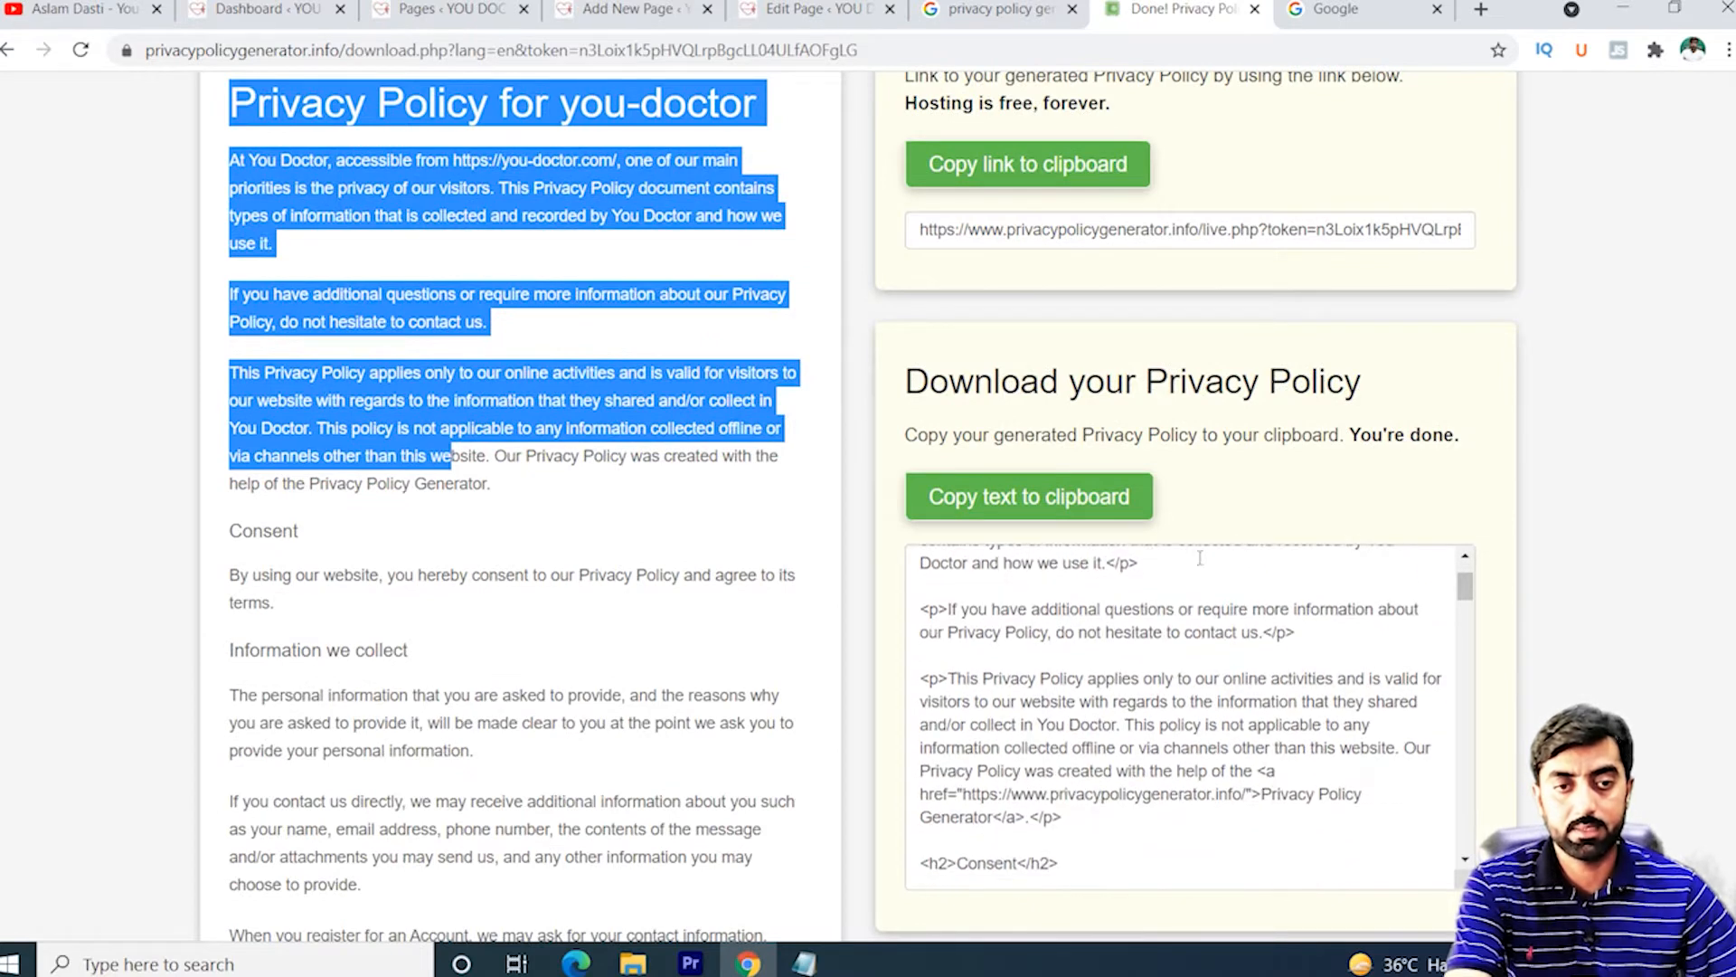
scroll(1048, 506, up, 1)
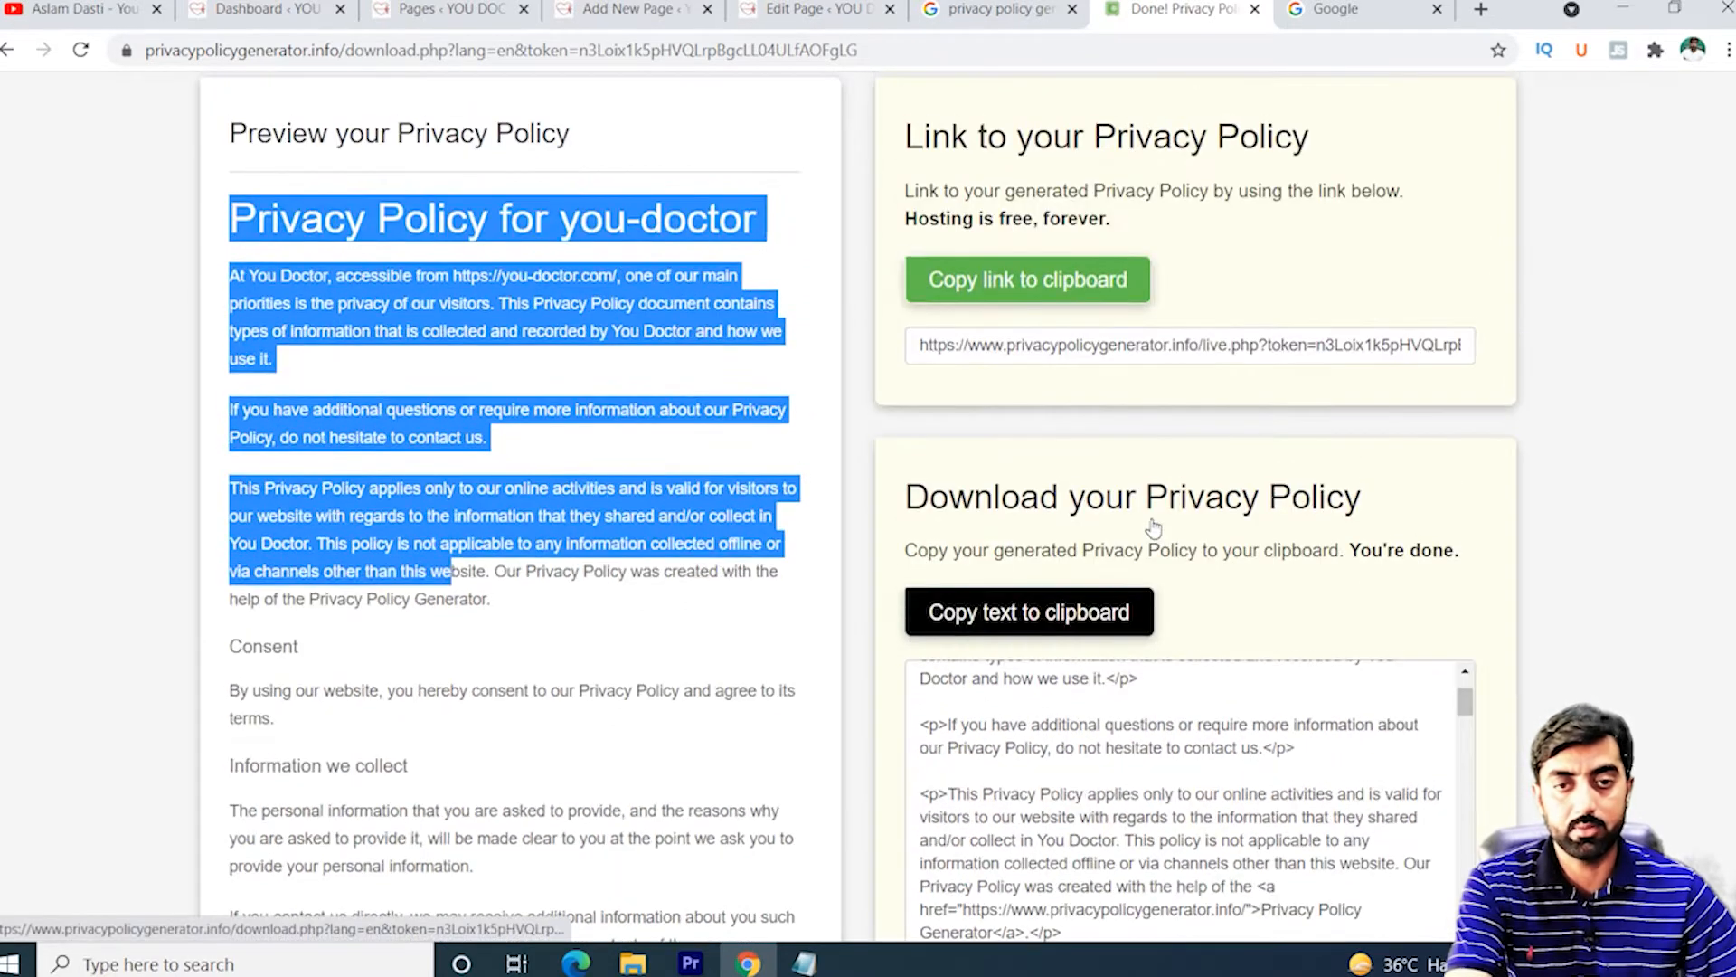
click(349, 439)
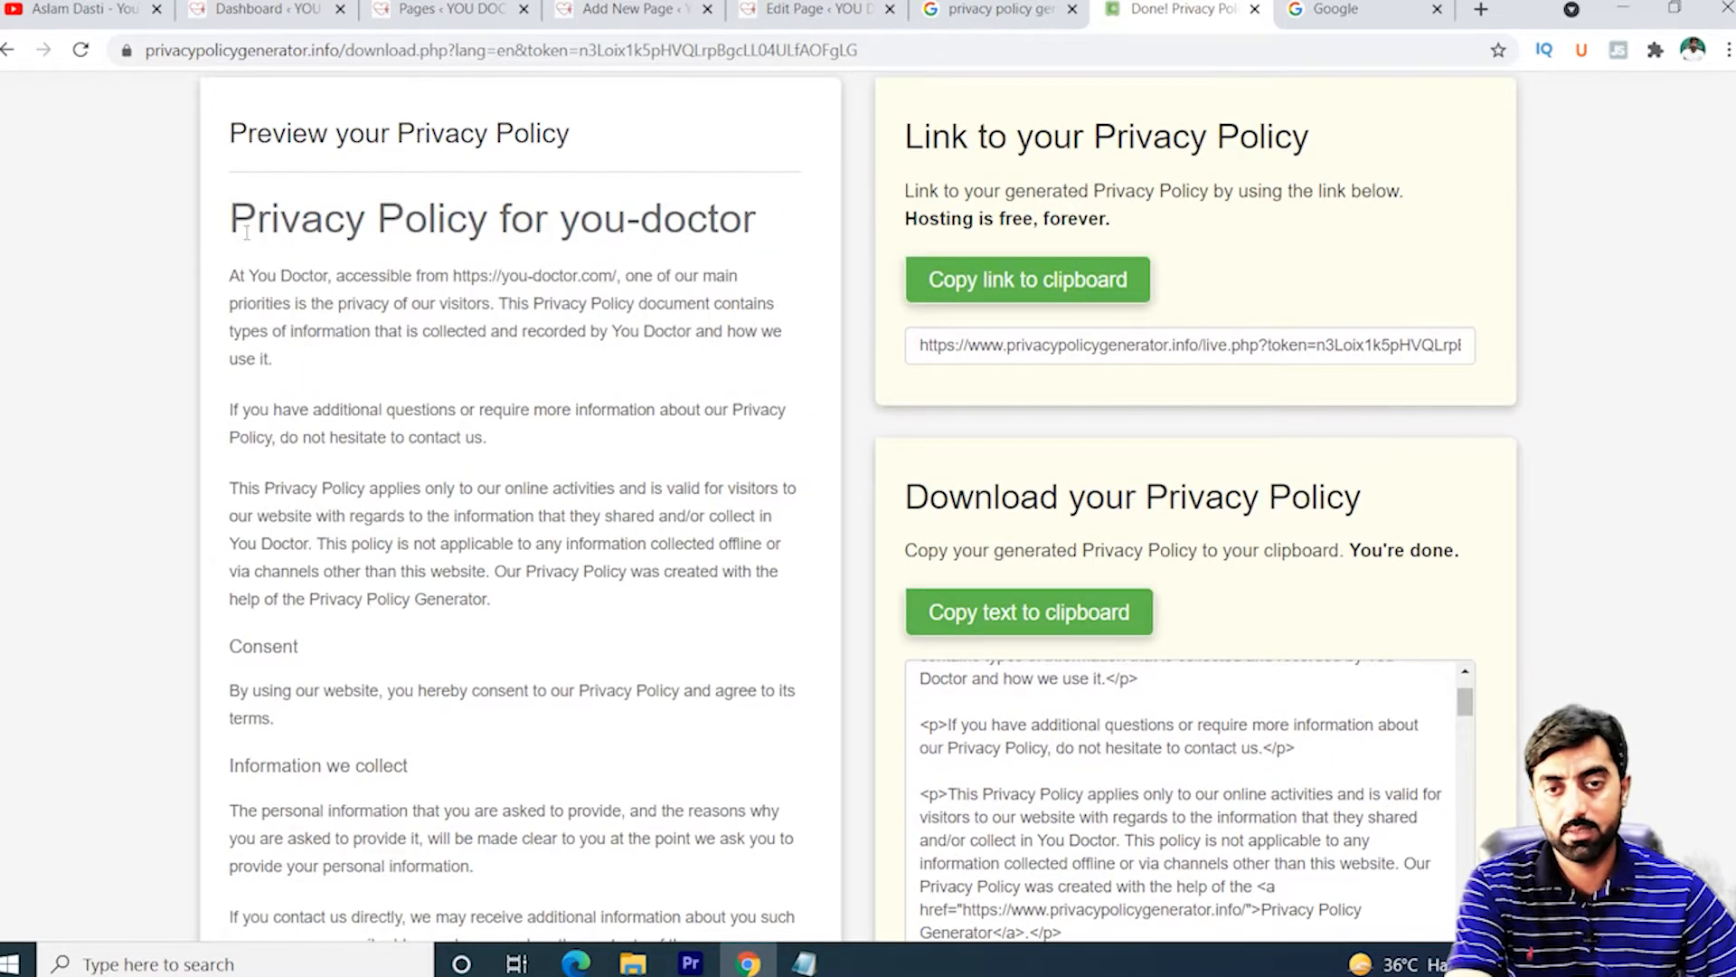
Copy the entire previewed privacy policy, from its title through the Children's Information section, and return to the WordPress Privacy Policy page editor
drag(246, 232, 624, 814)
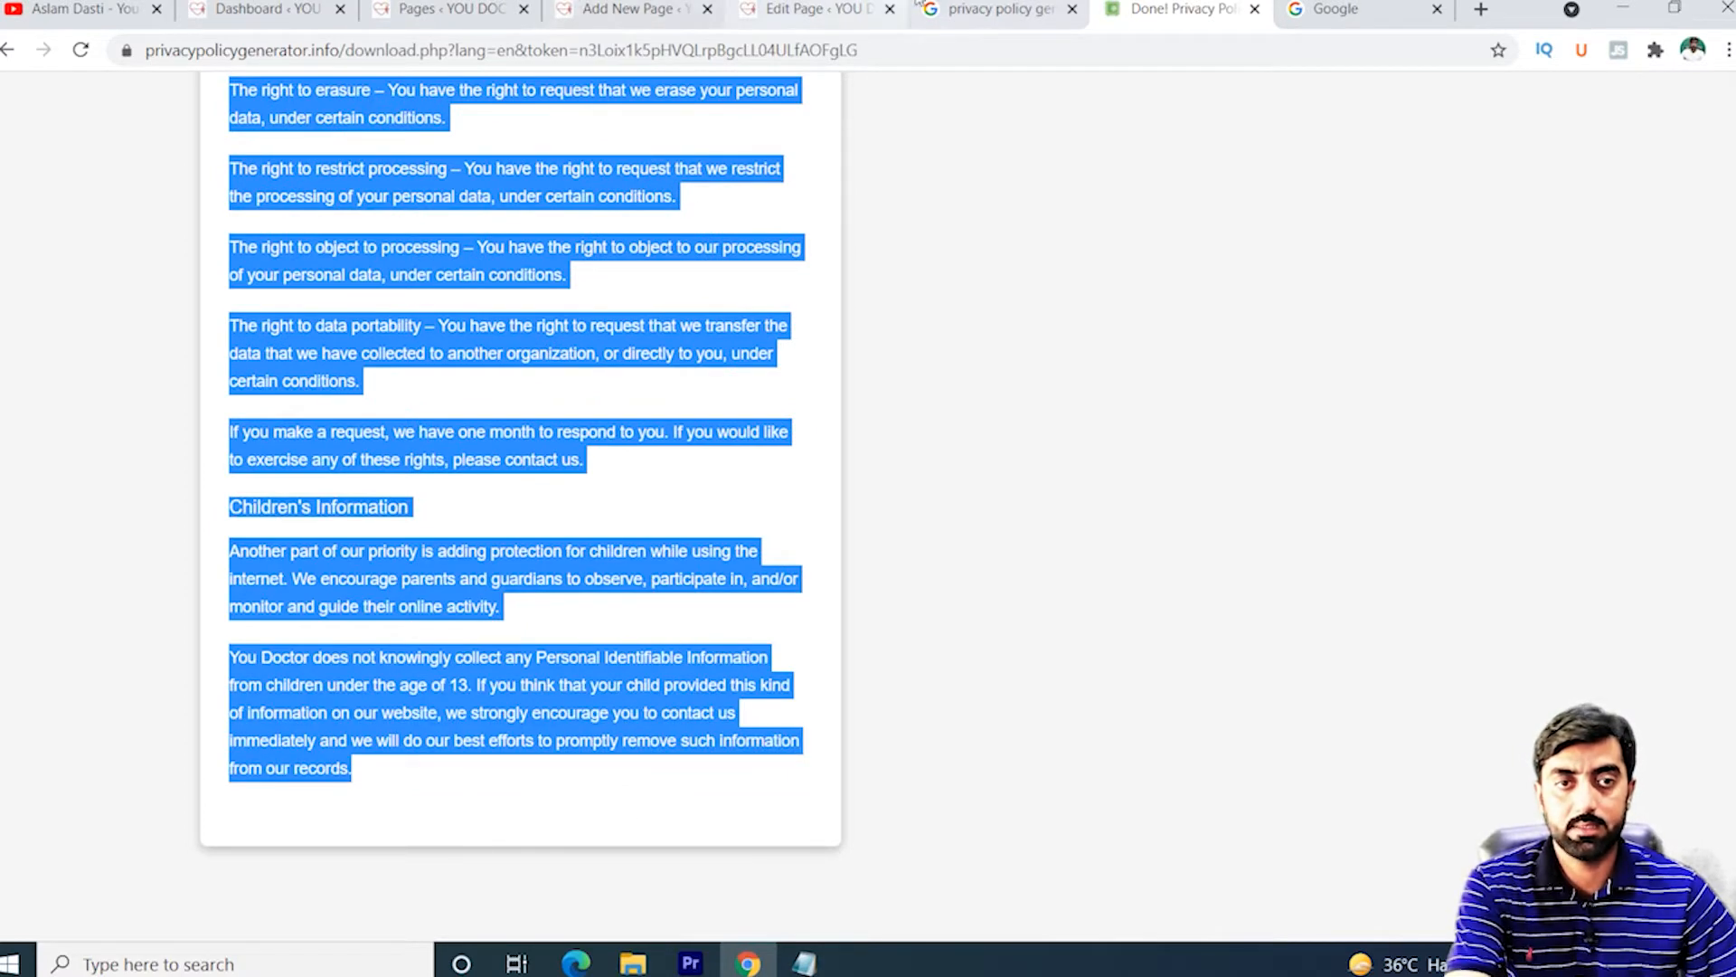
click(964, 7)
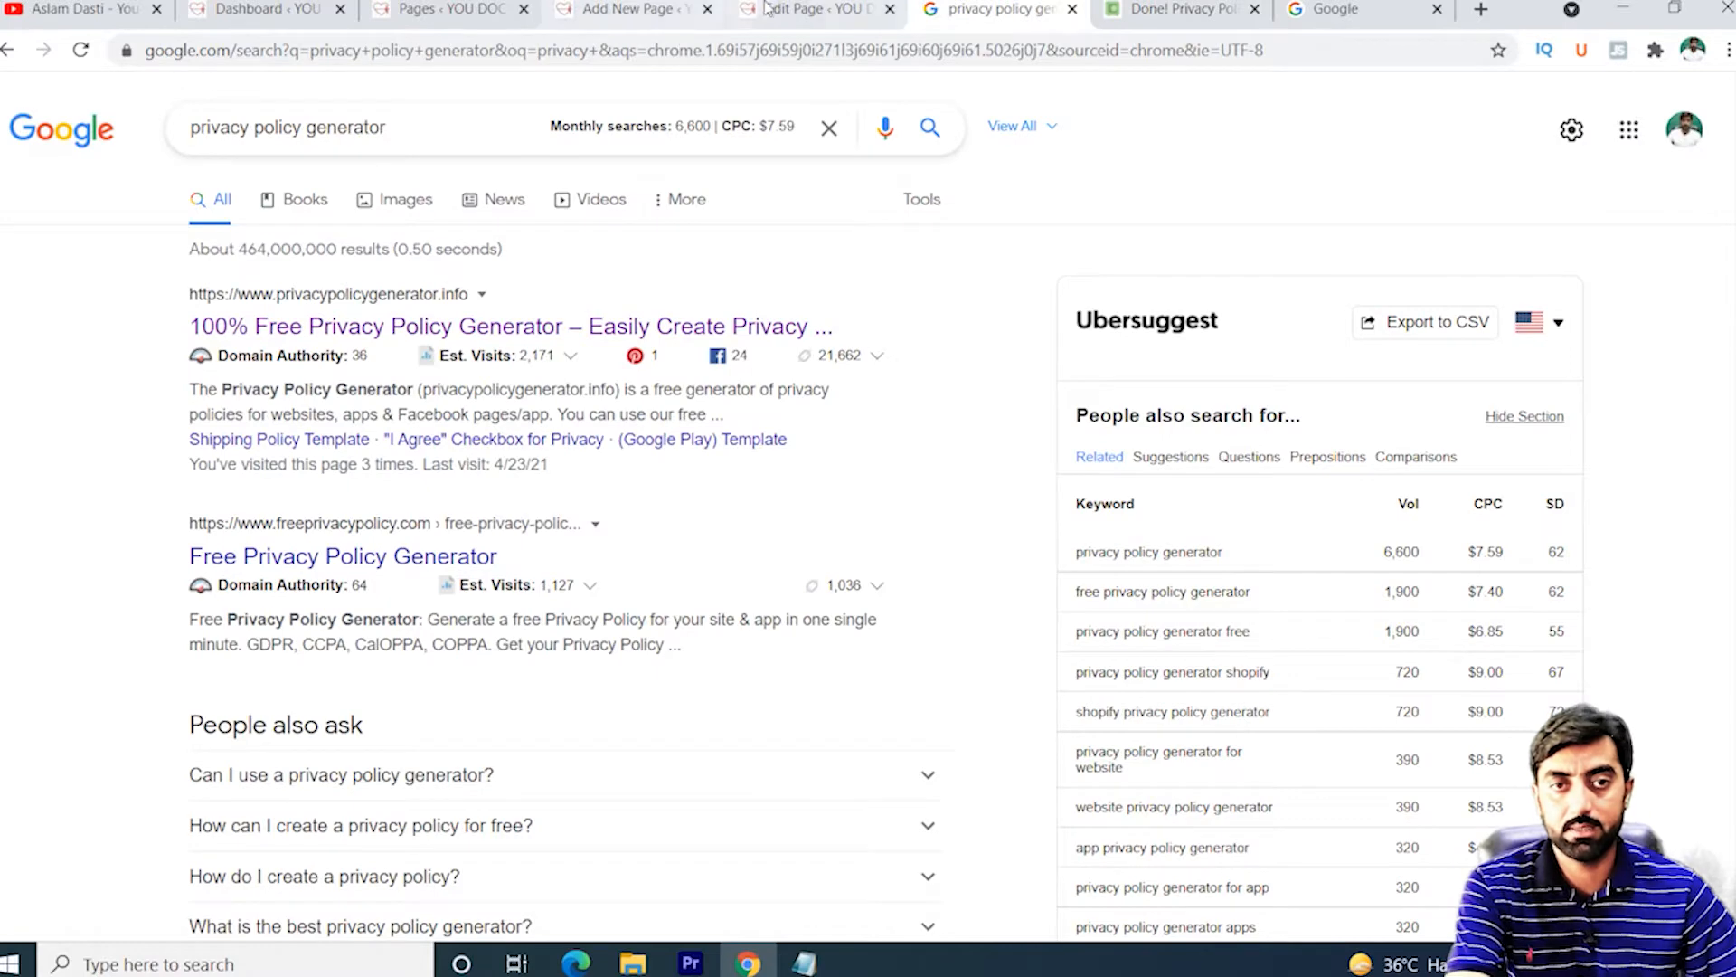
click(809, 9)
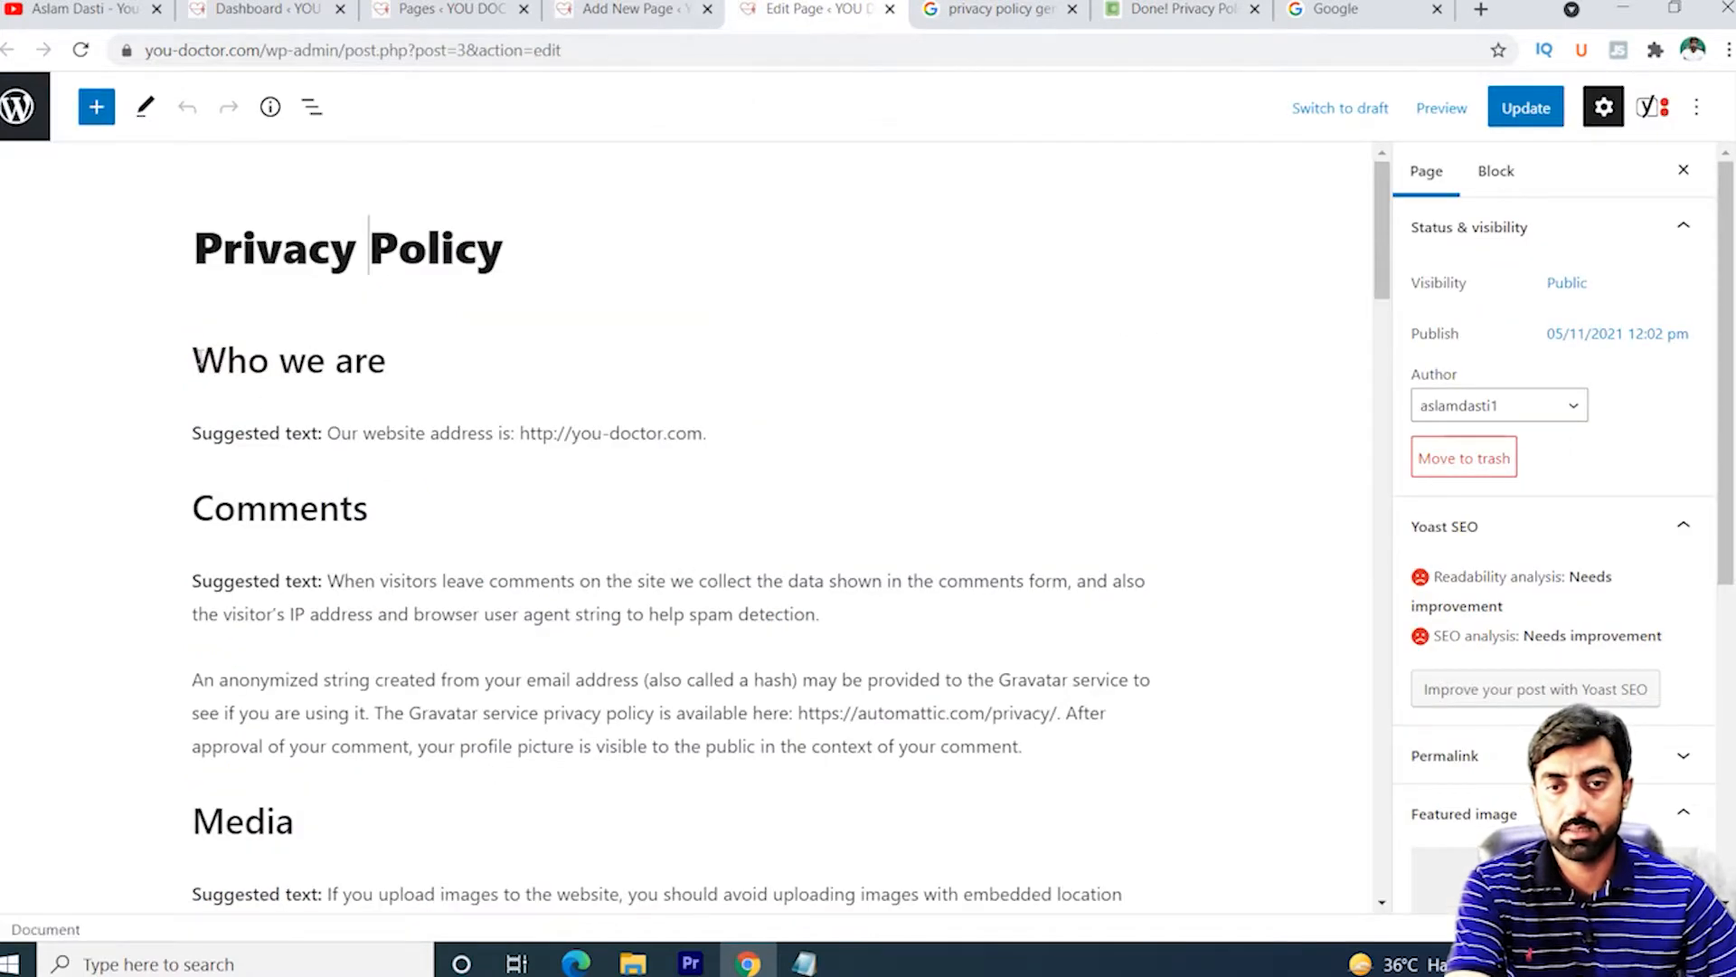
Delete all the suggested text blocks below the title of the Privacy Policy page
shift+click(639, 807)
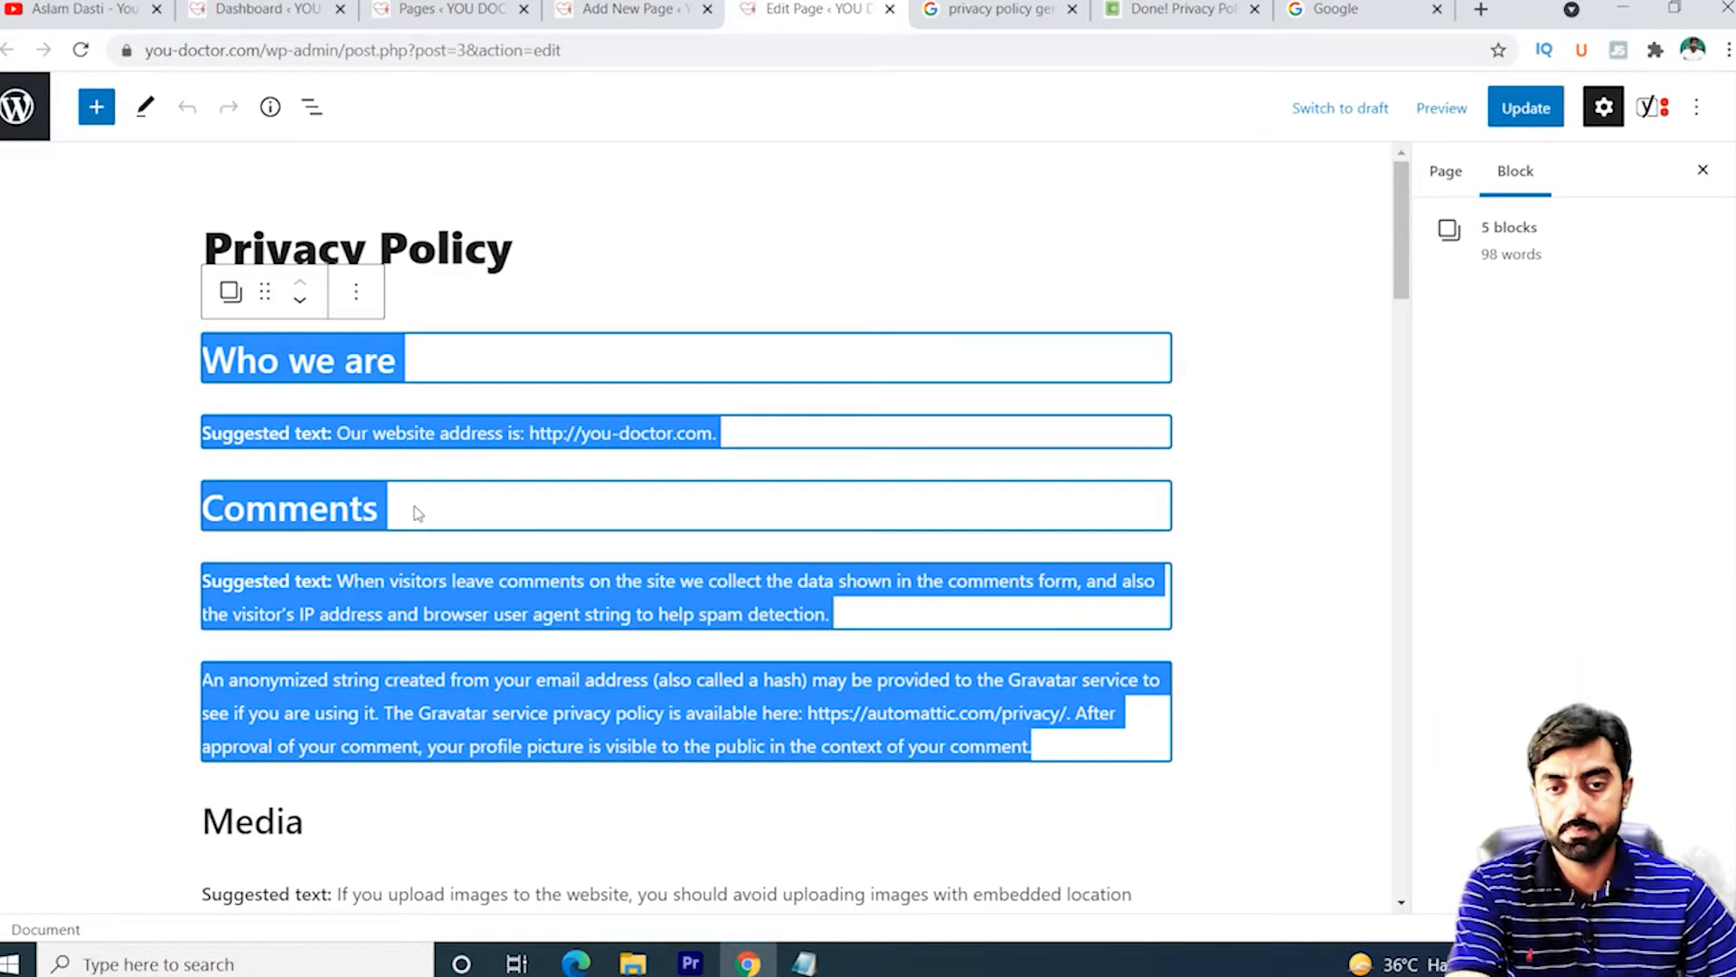
click(310, 509)
drag(206, 360, 687, 829)
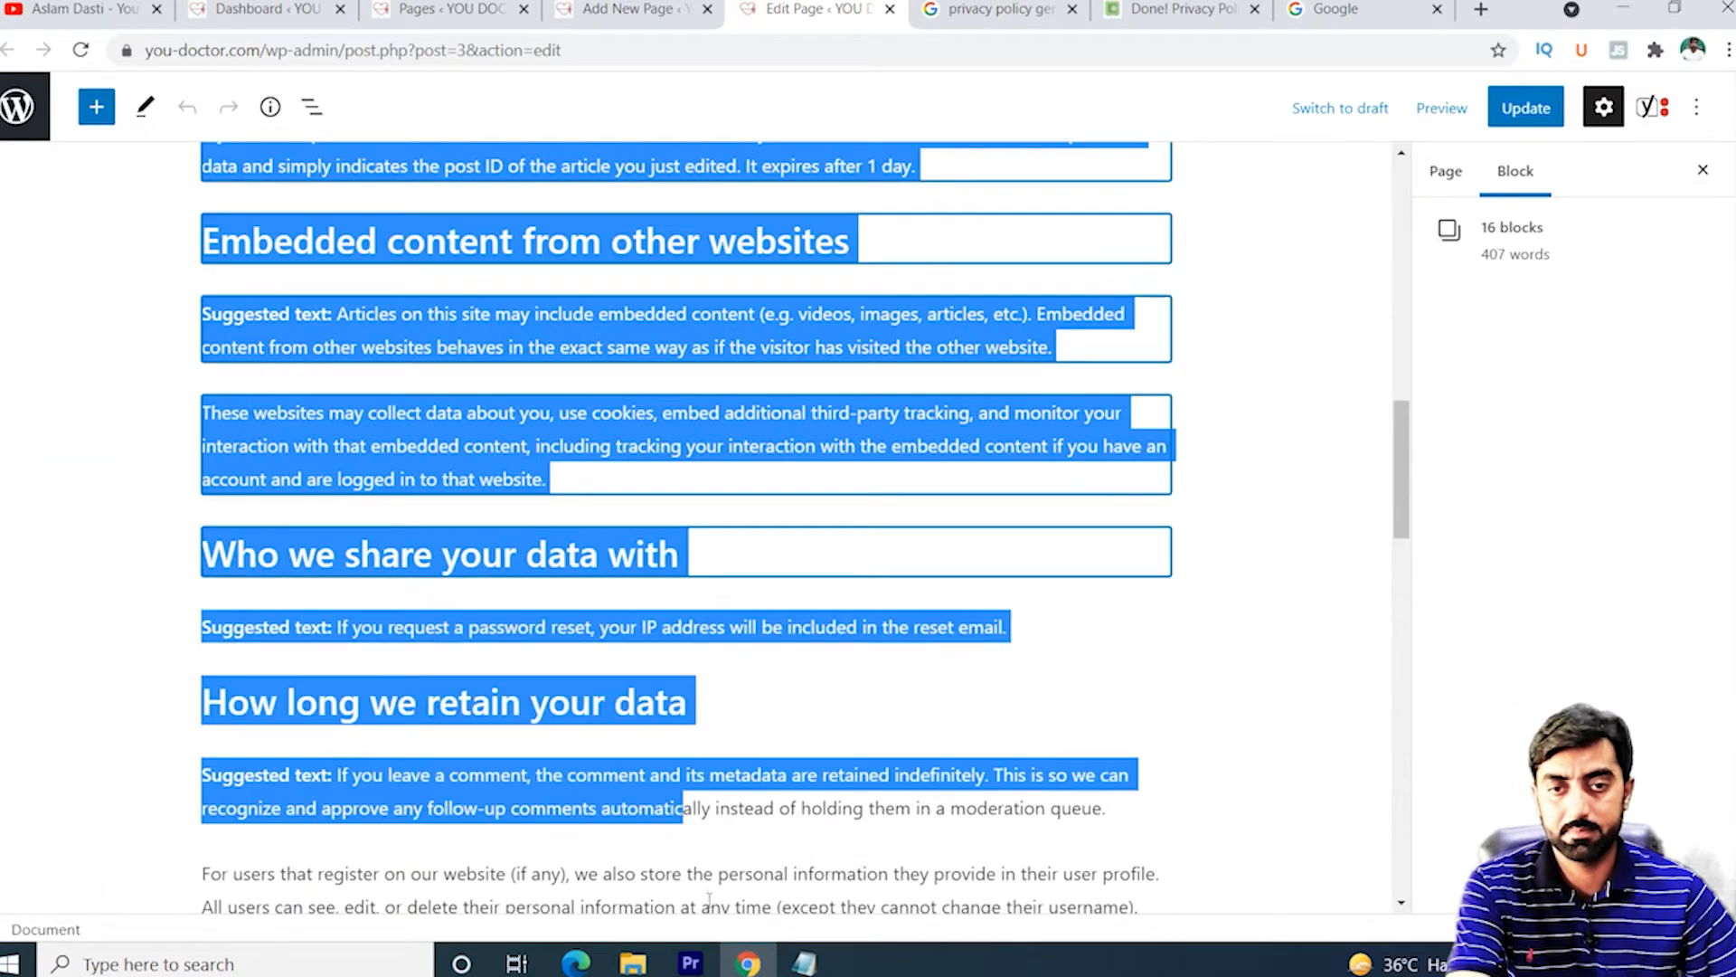
drag(710, 900, 1020, 323)
key(BackSpace)
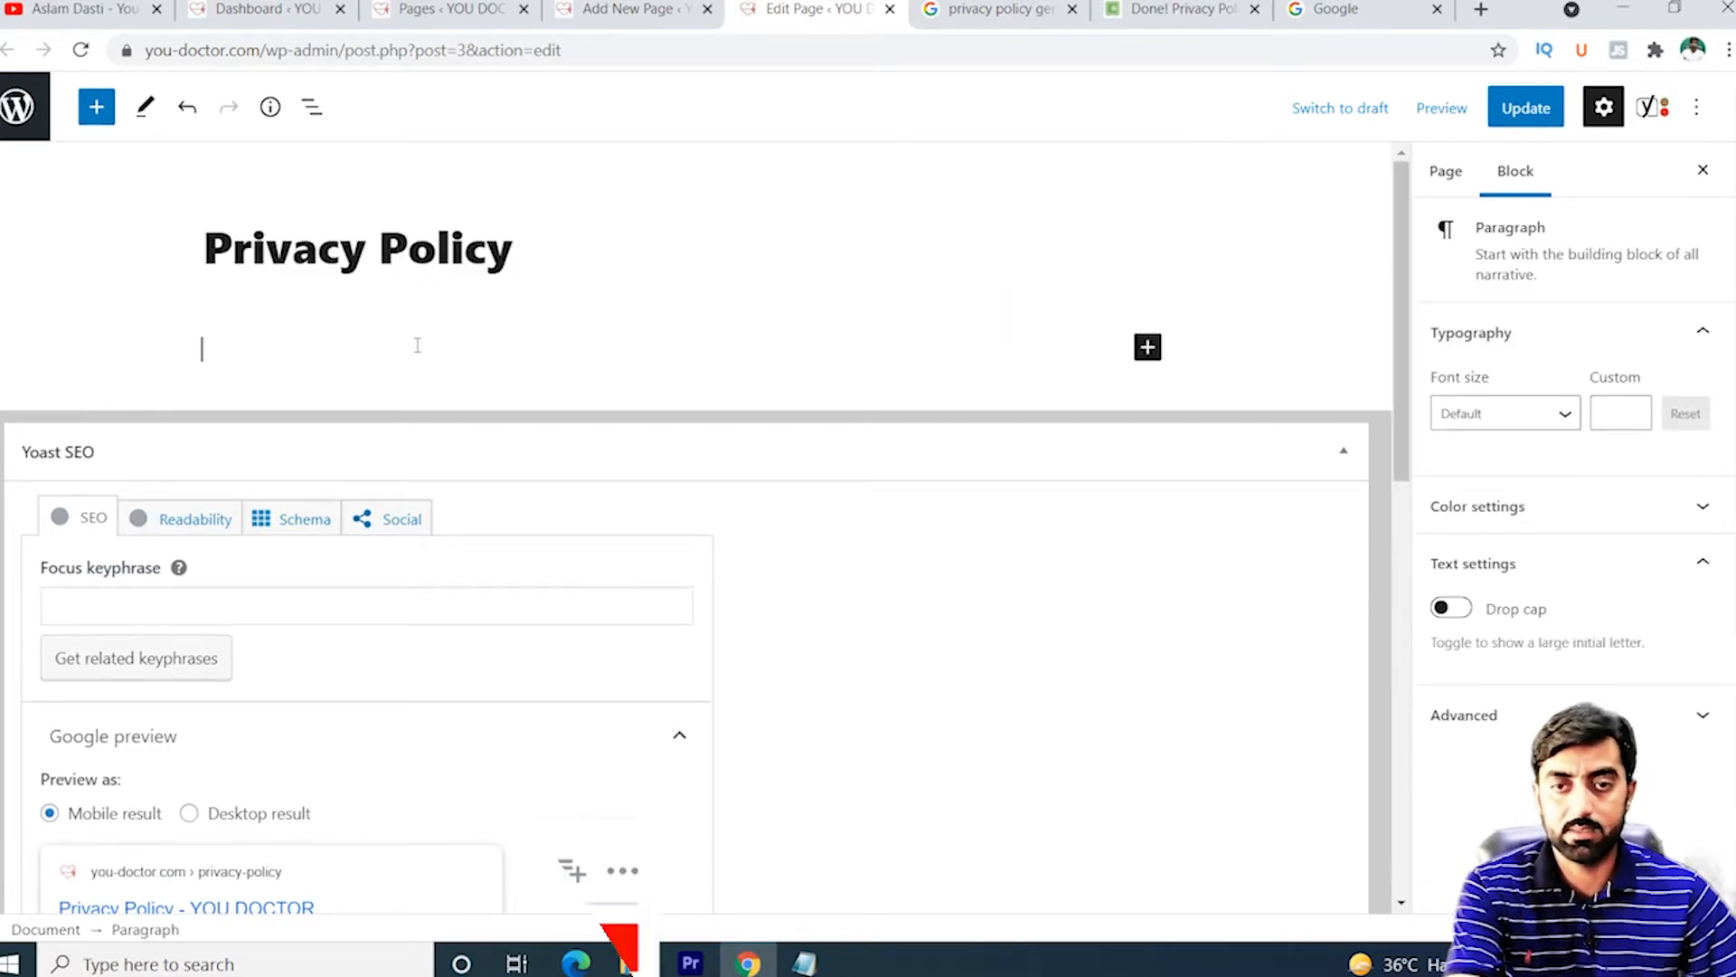
Paste the generated policy text into the empty page body, check it up to the title, and update the page
key(ctrl+z)
scroll(484, 333, up, 10)
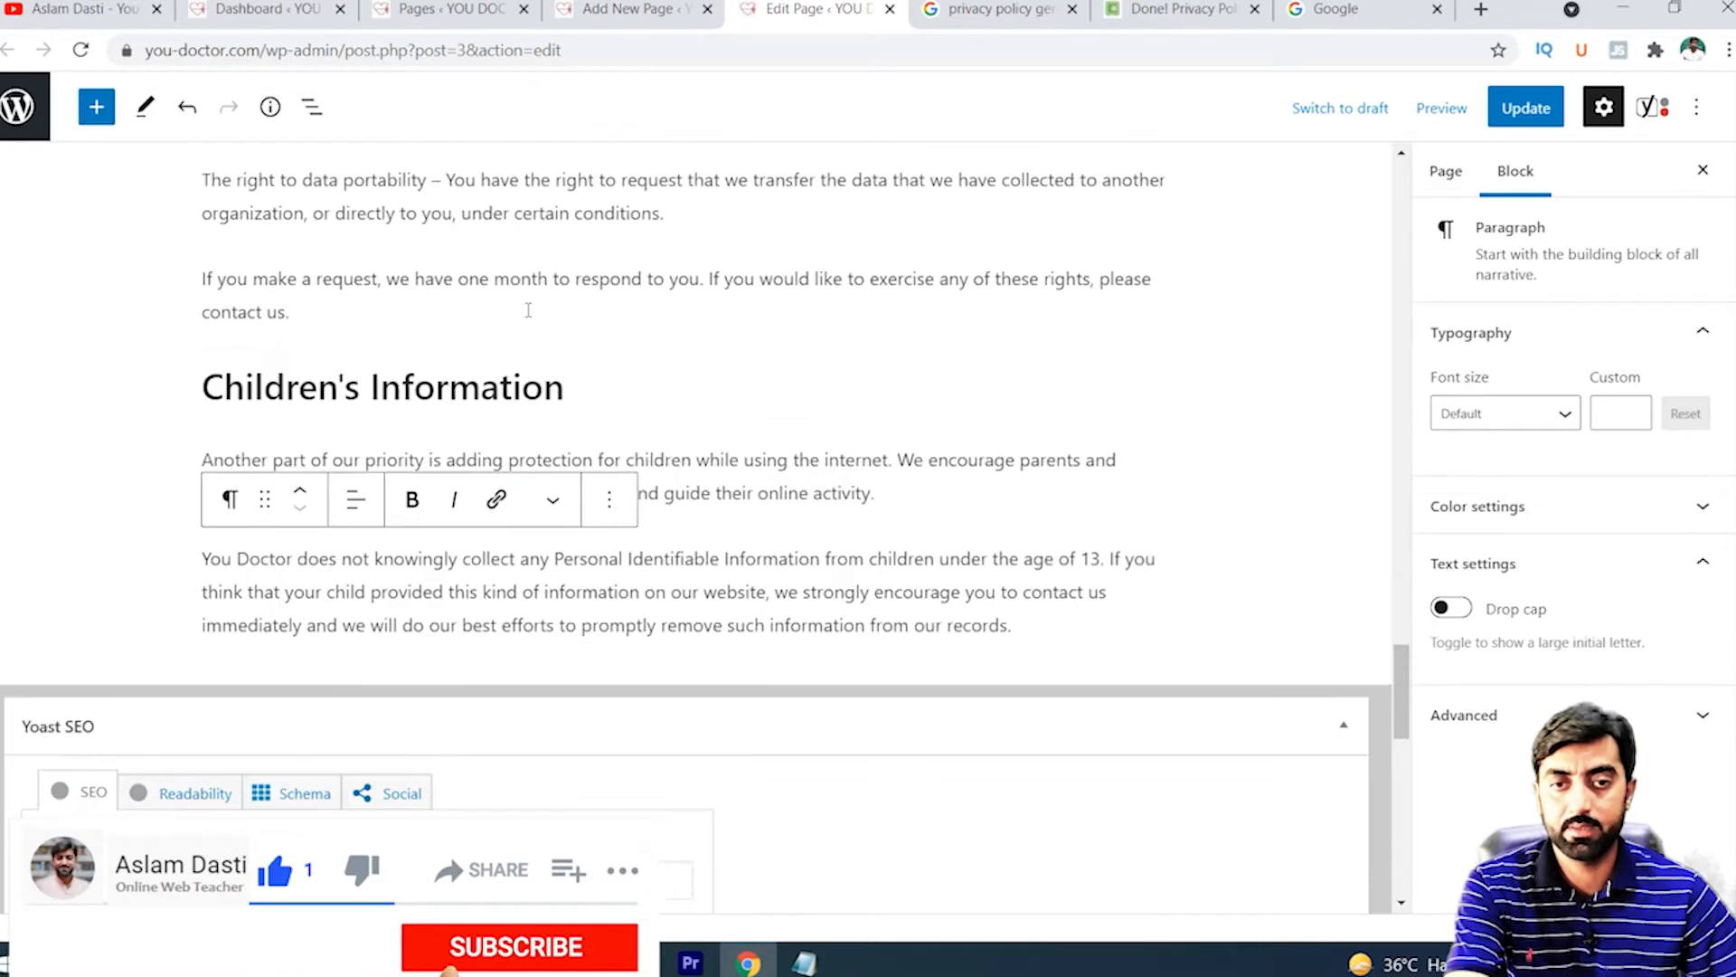
scroll(459, 420, up, 8)
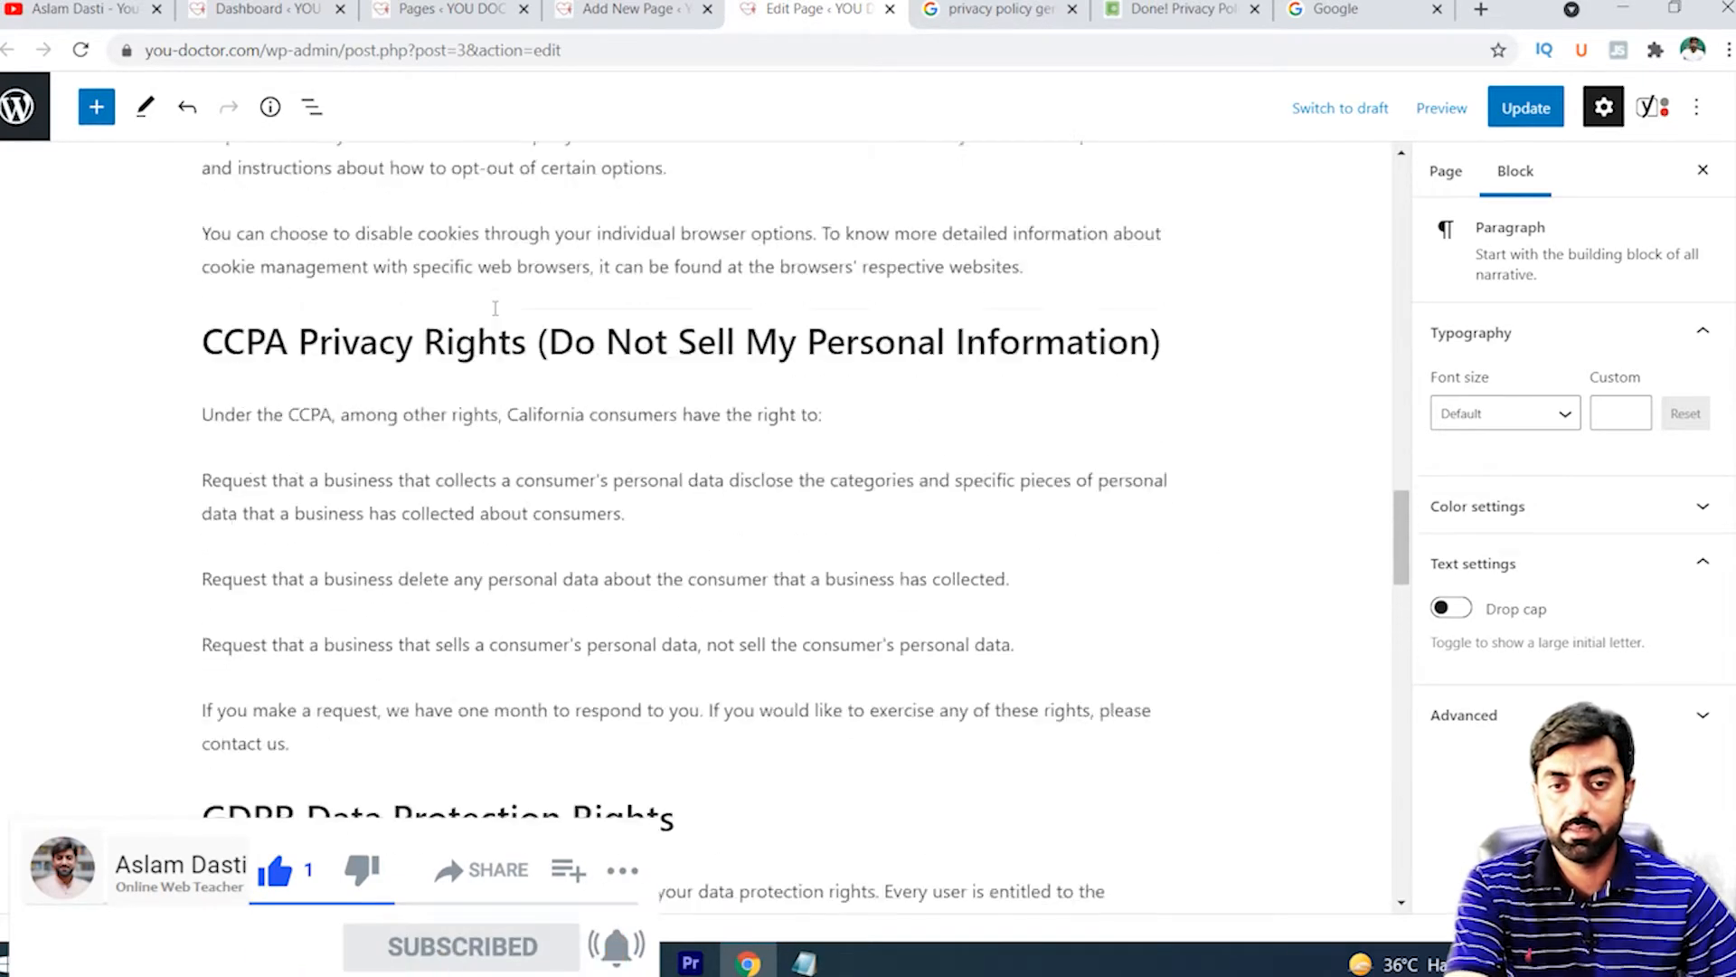
scroll(689, 656, up, 20)
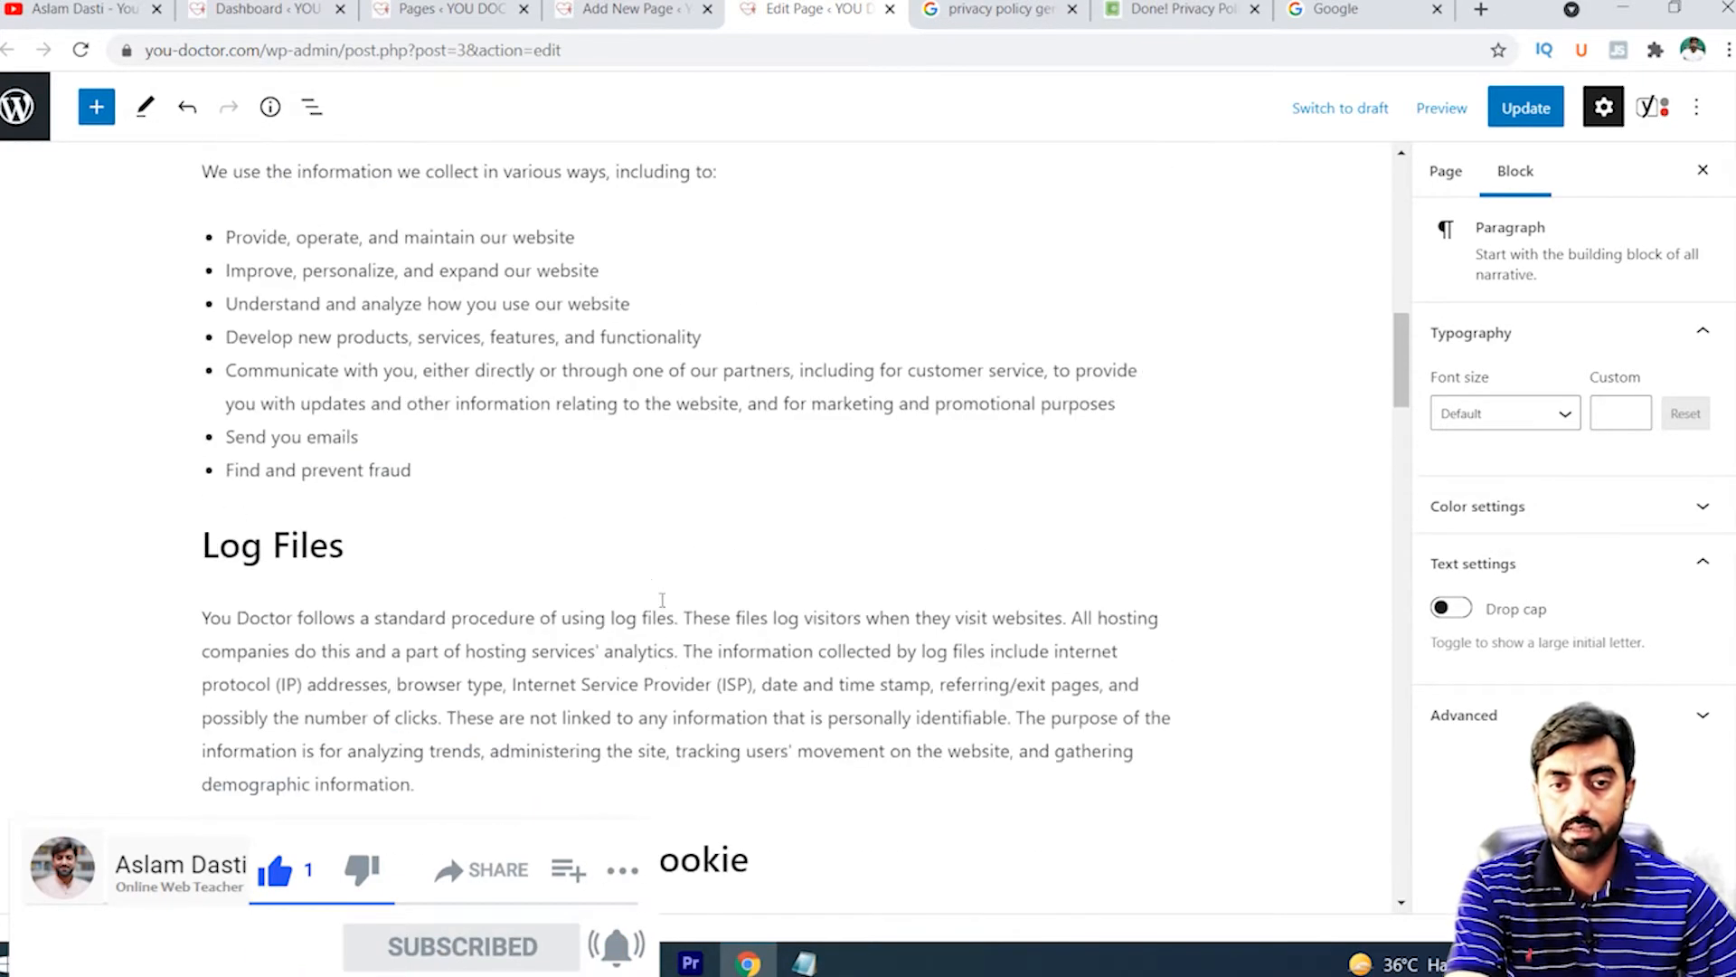
scroll(662, 599, up, 2)
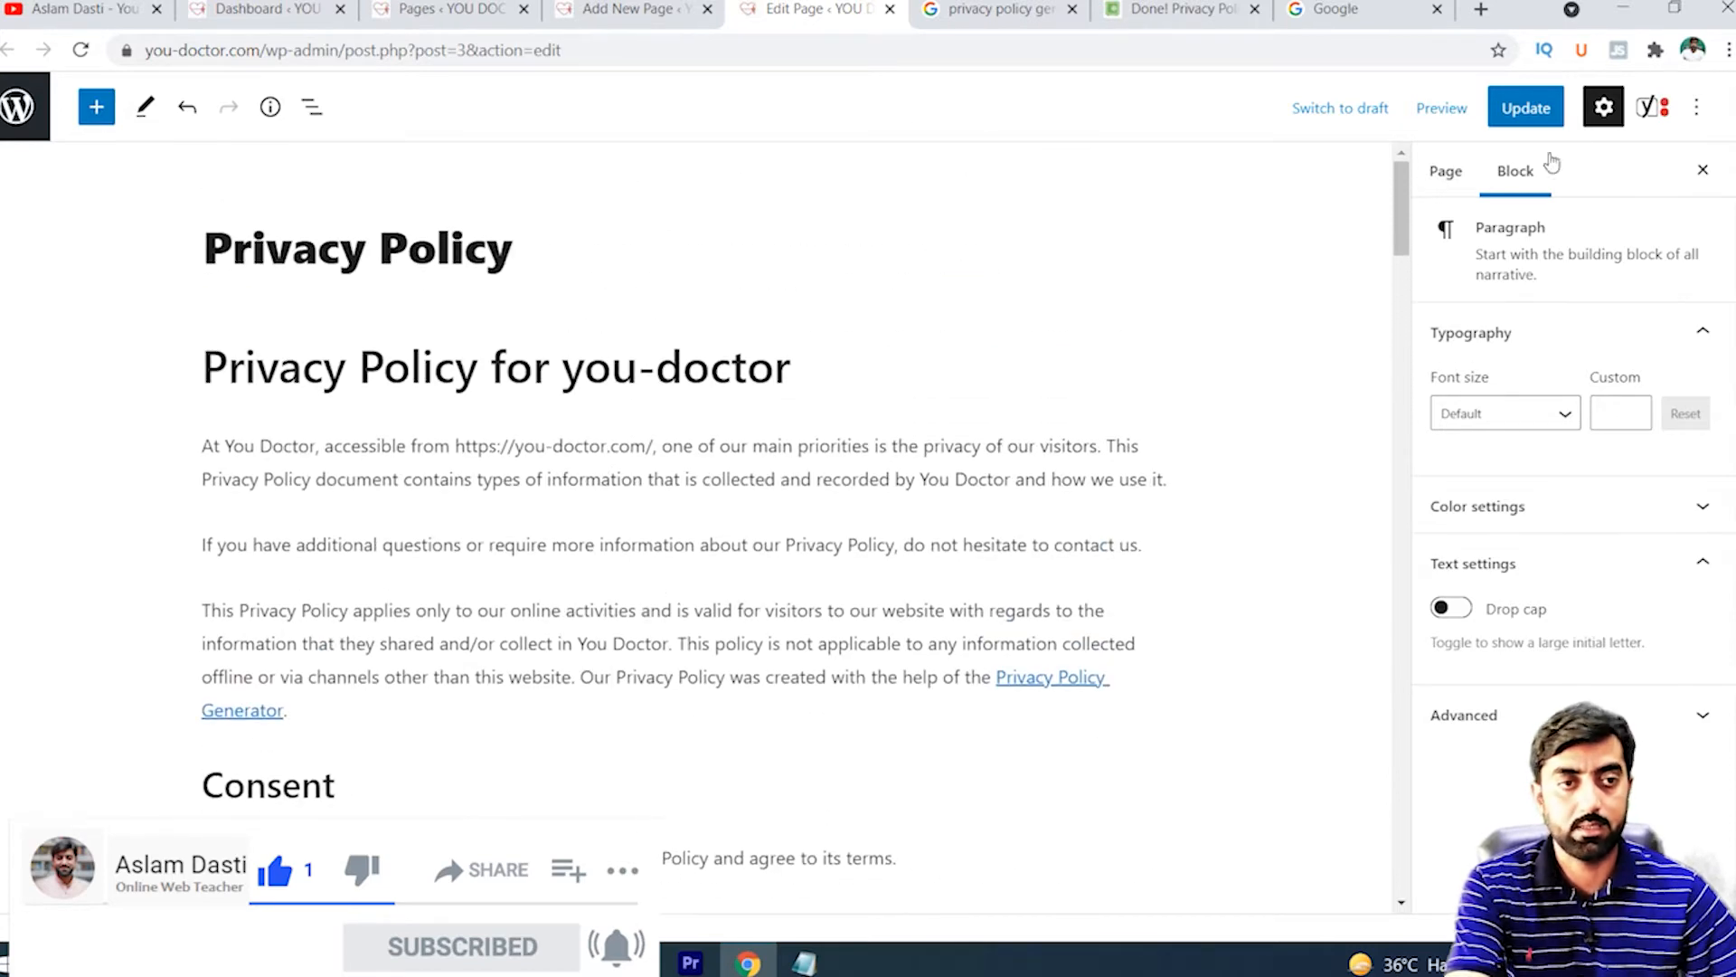
click(1526, 108)
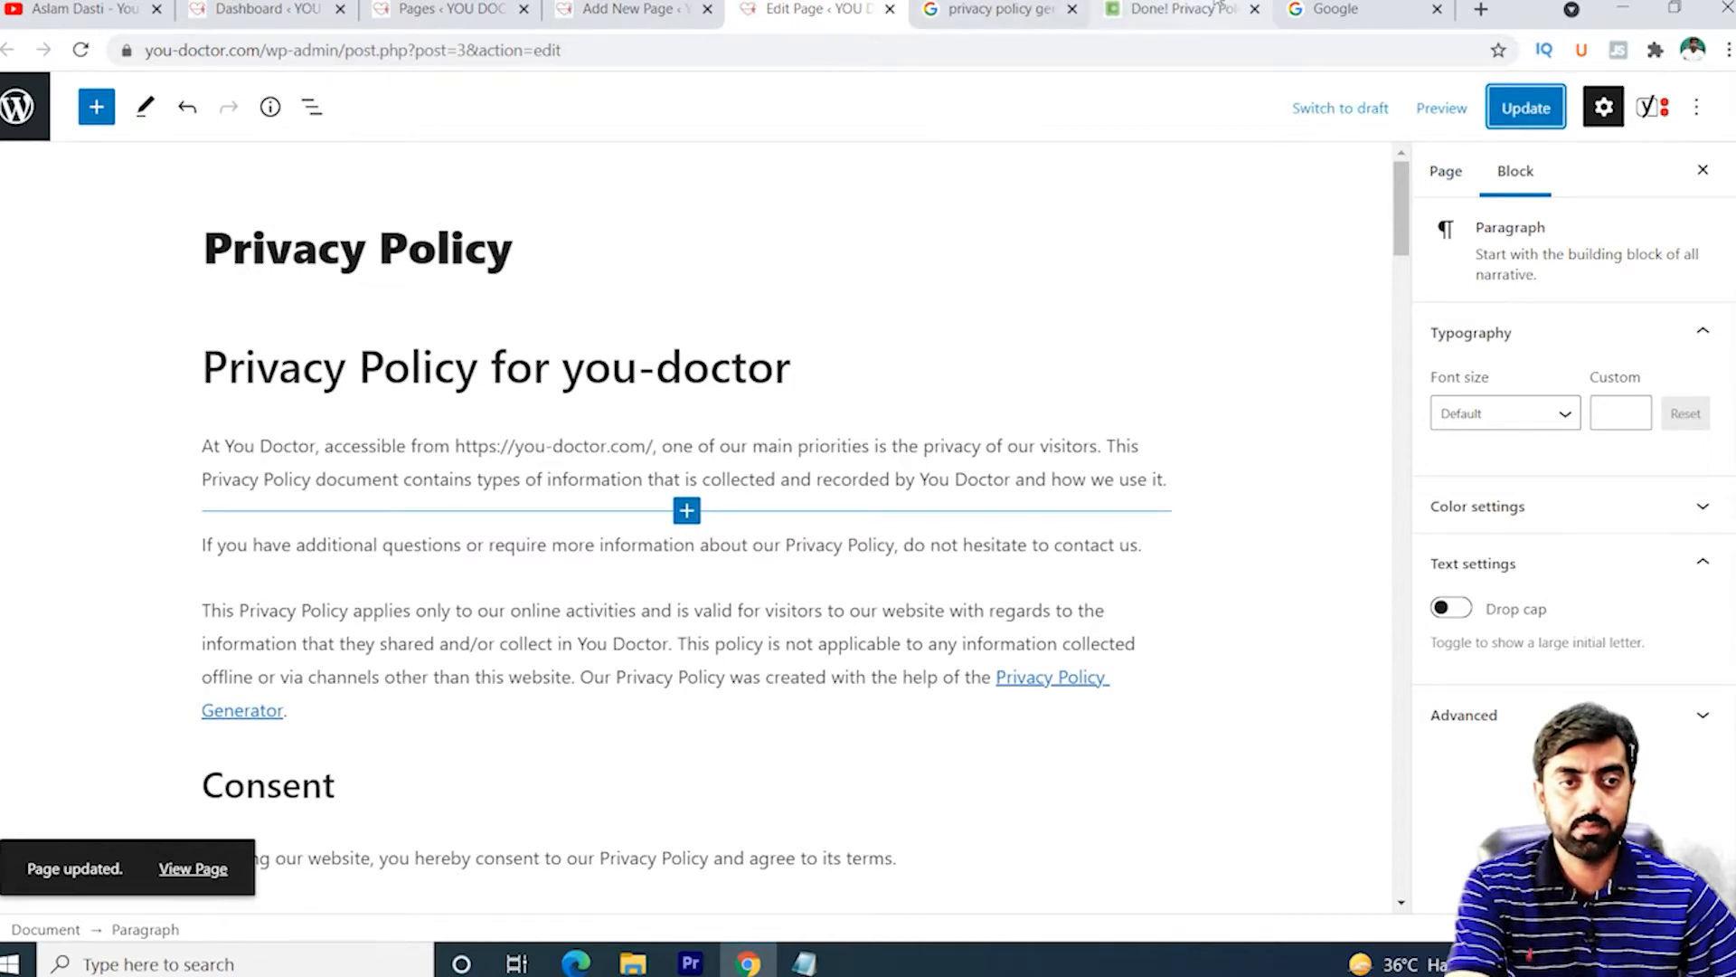
Change the Google search to "disclaimer generator" and open the disclaimergenerator.net result
click(1020, 7)
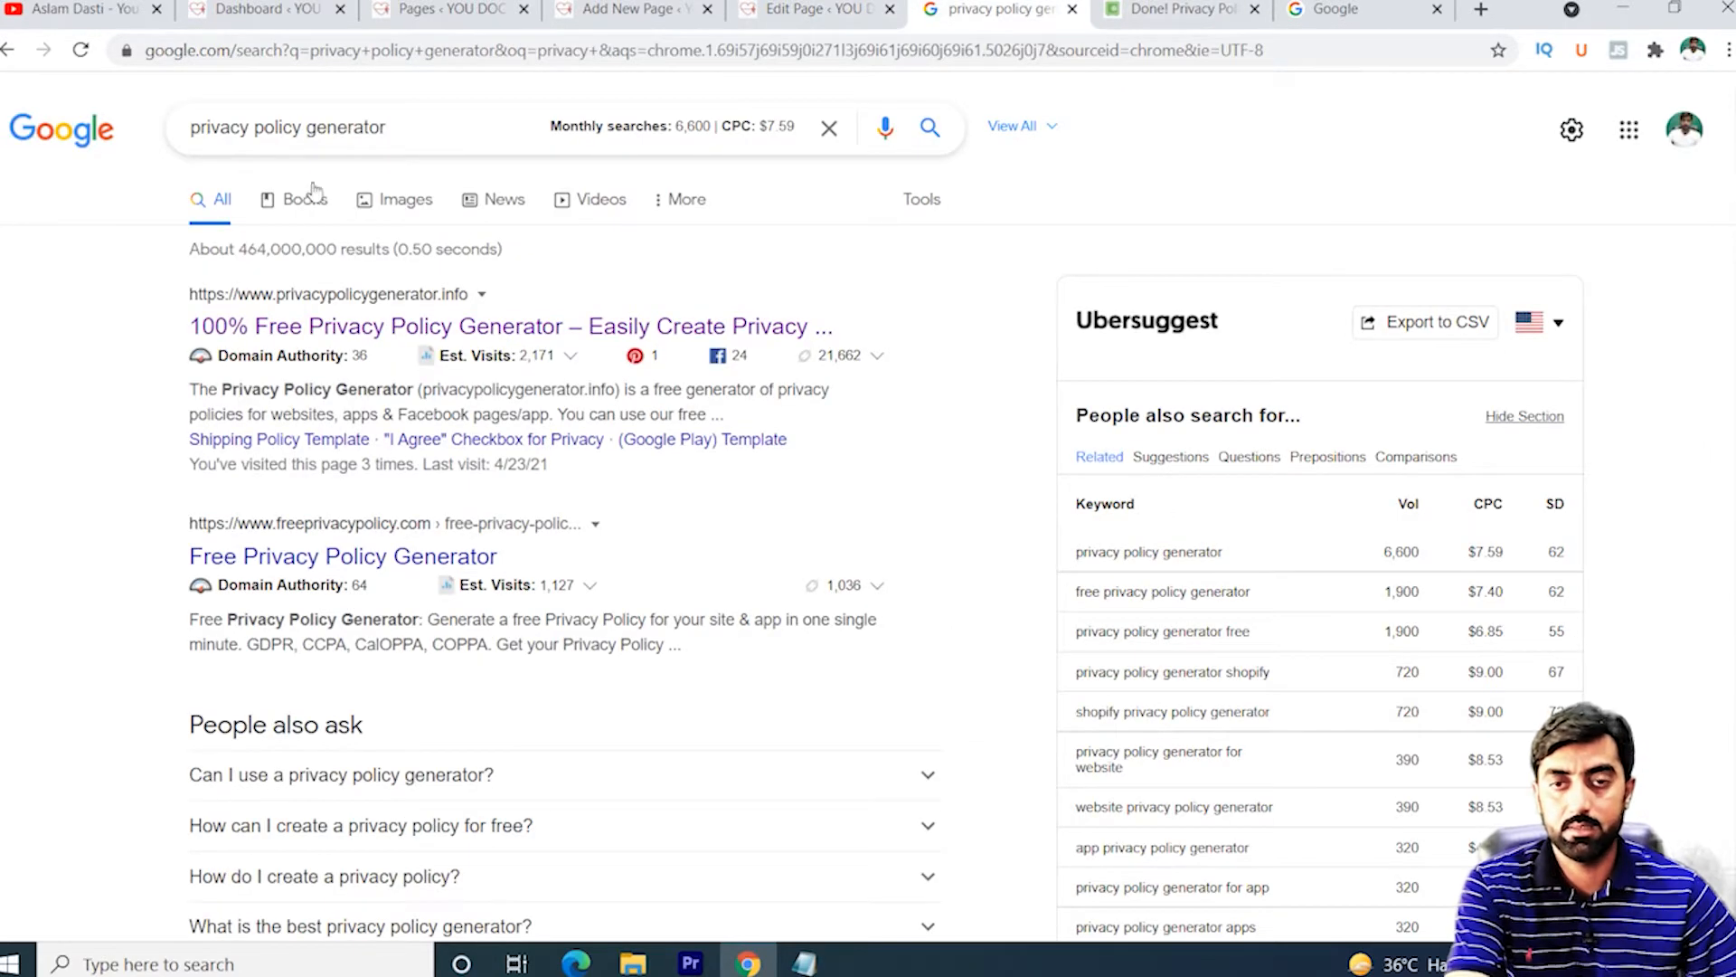
drag(299, 127, 211, 133)
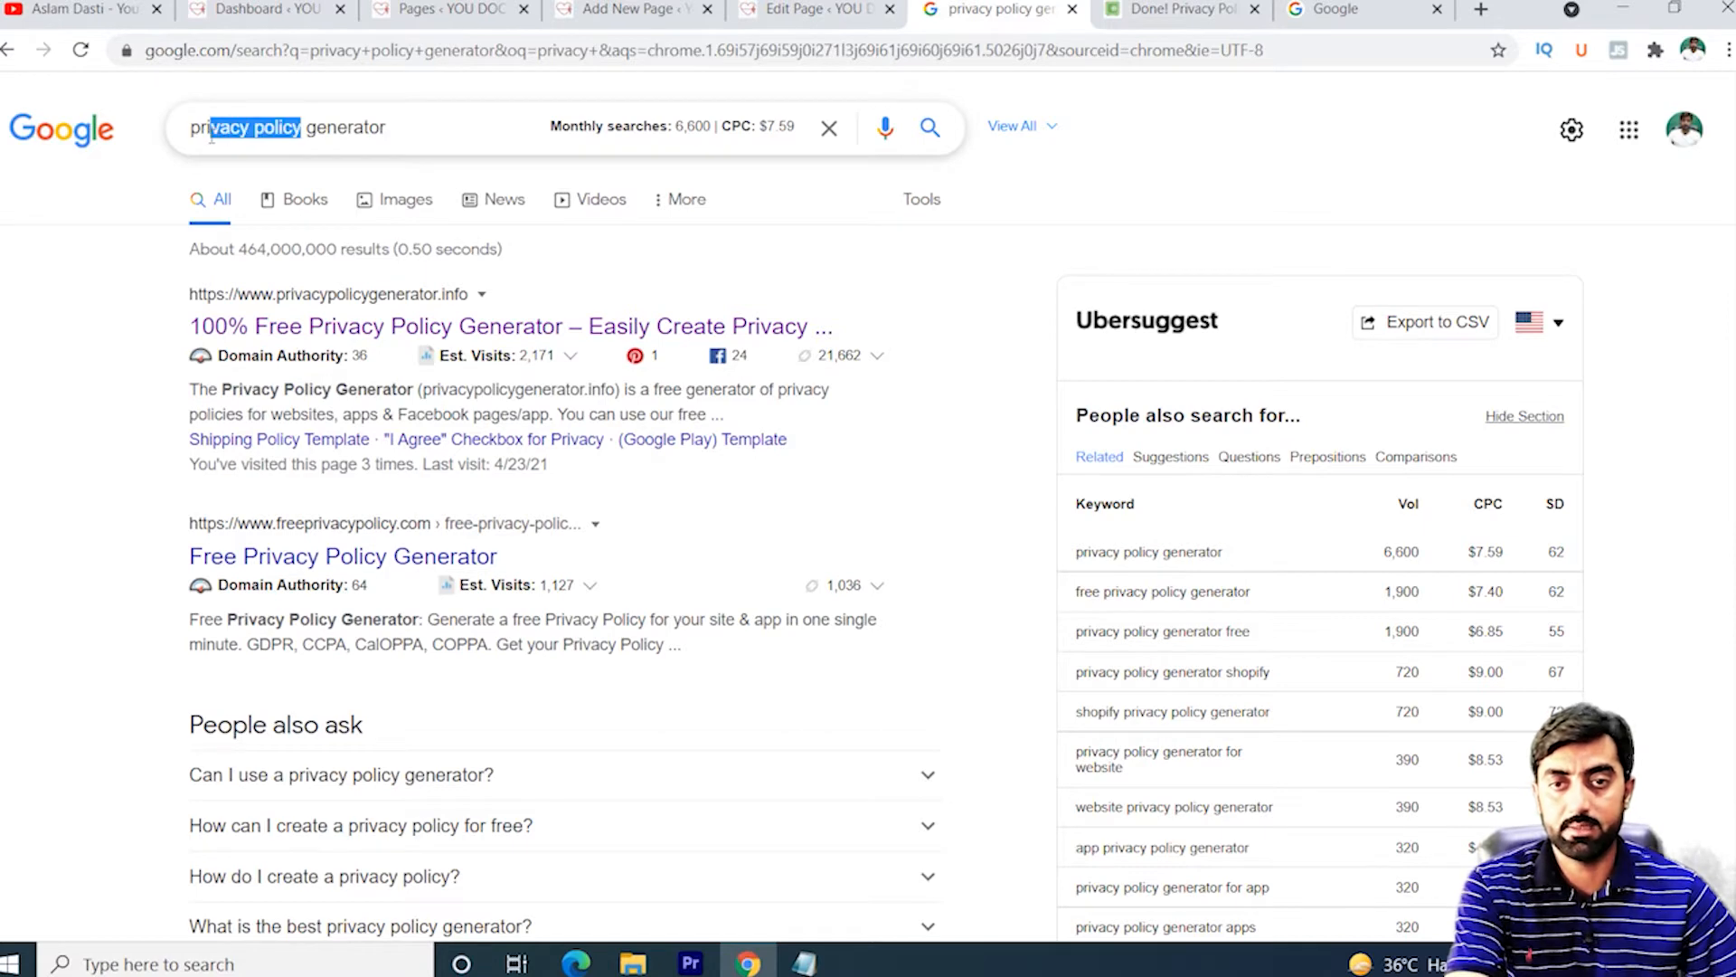
text(dis)
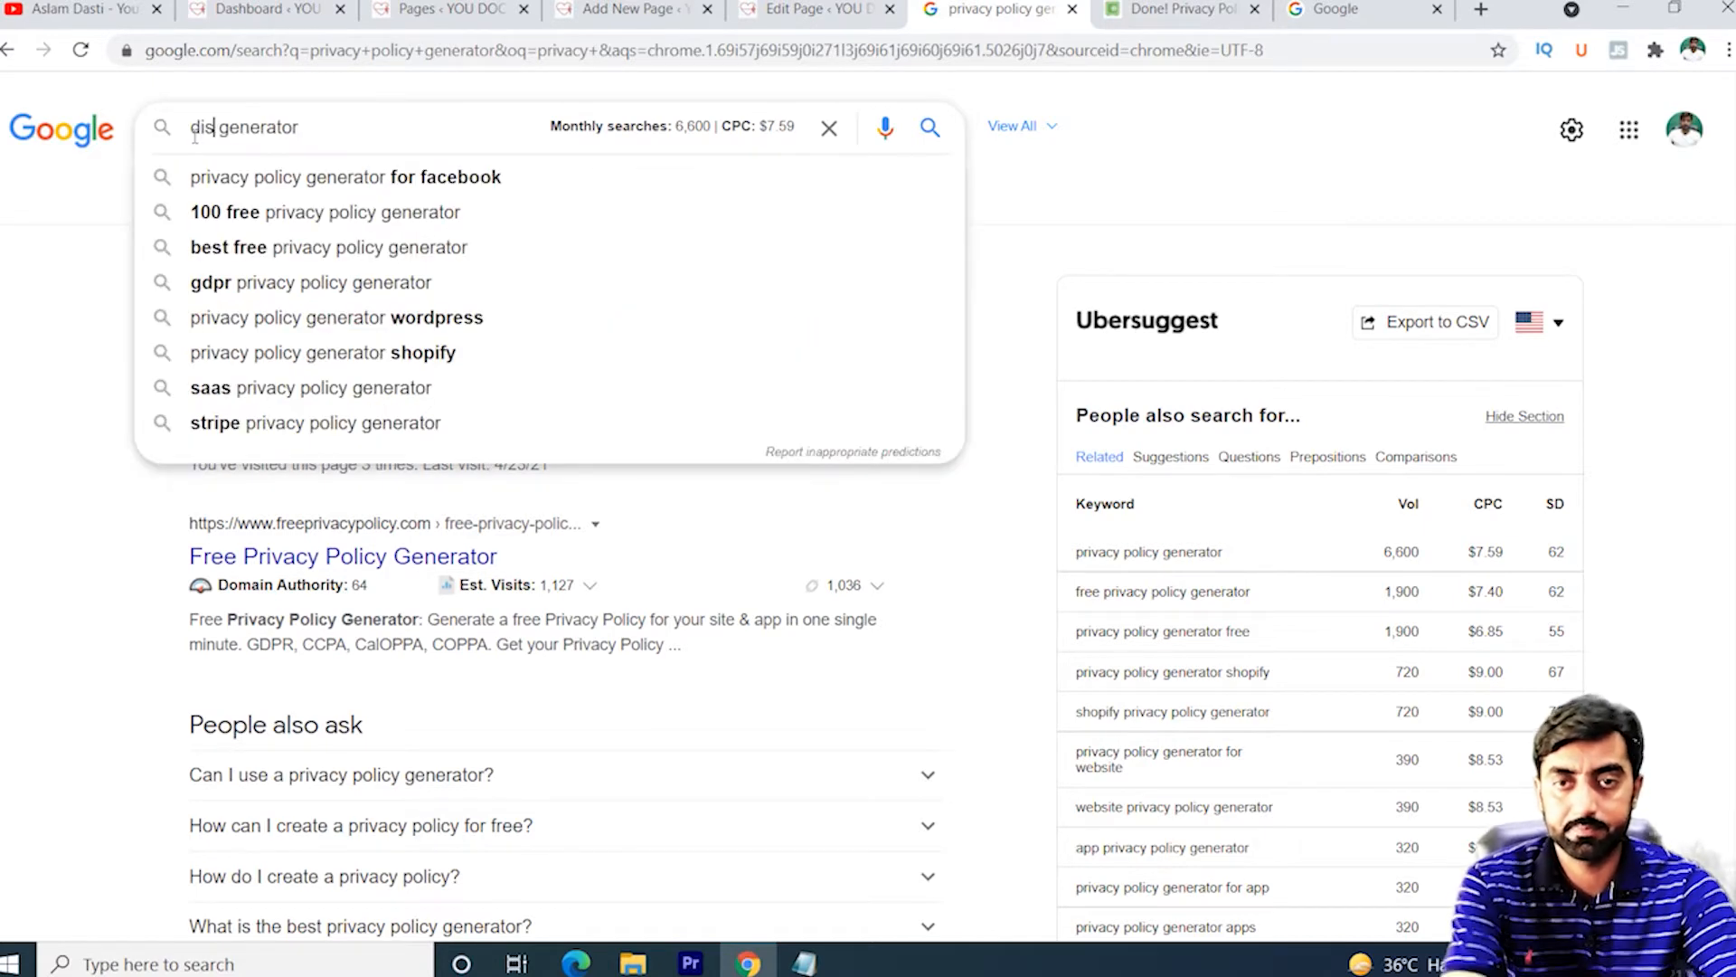
text(claimer)
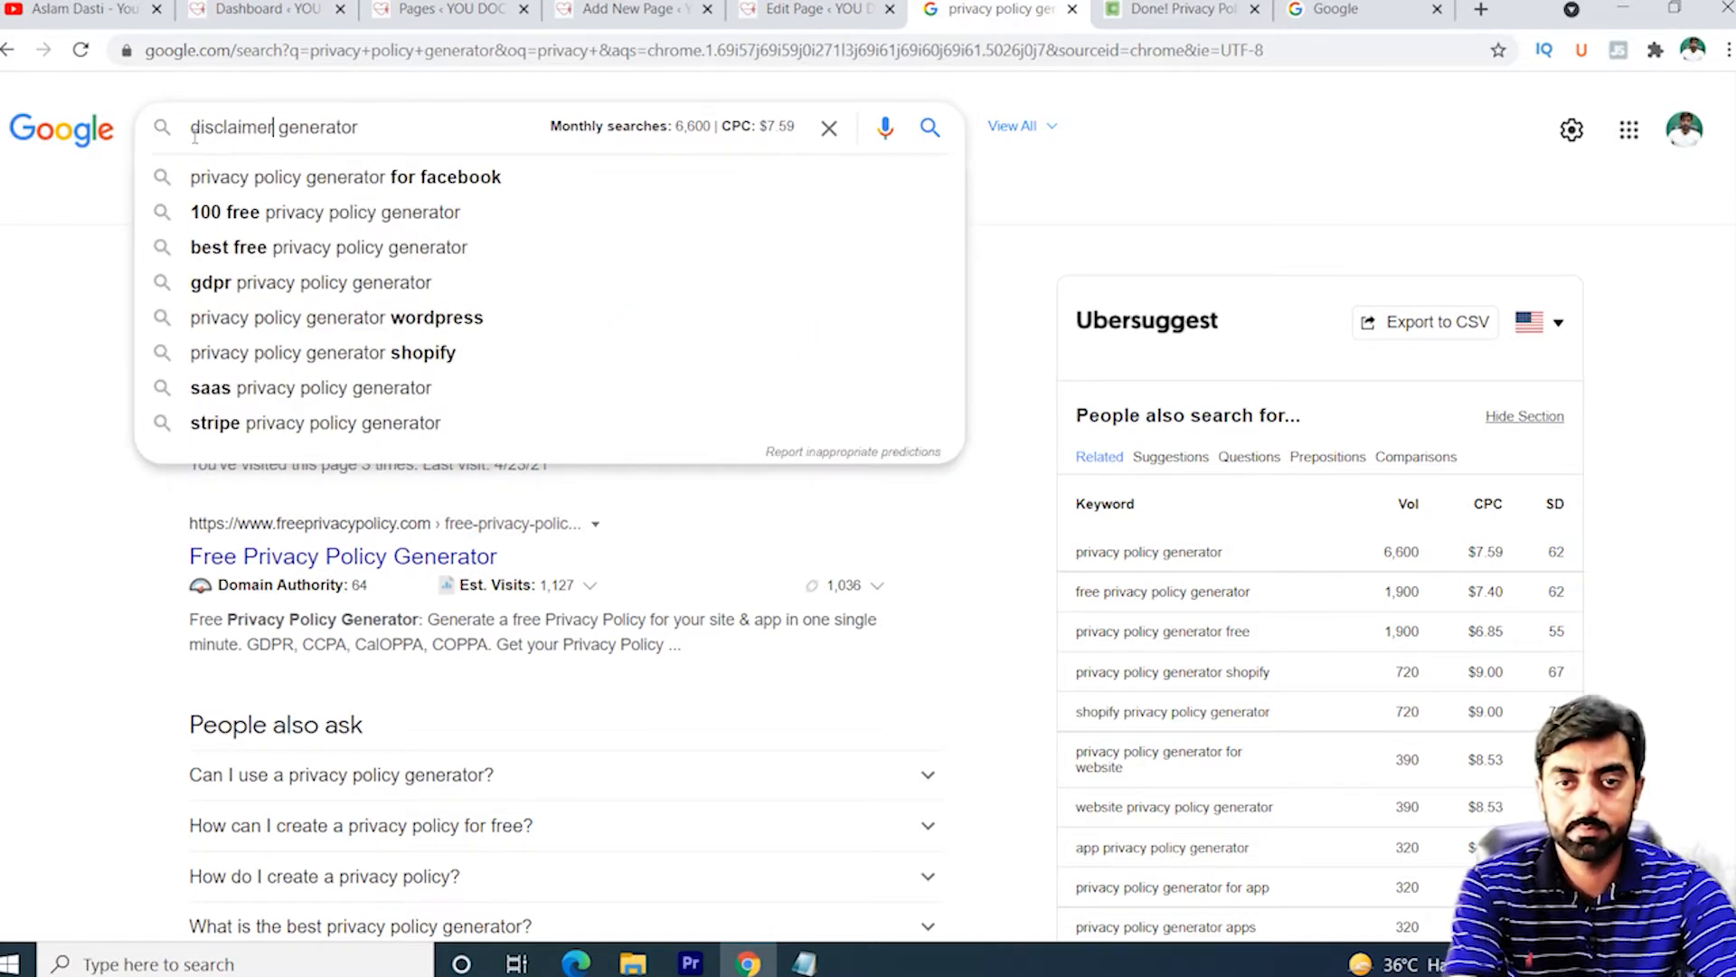
key(Return)
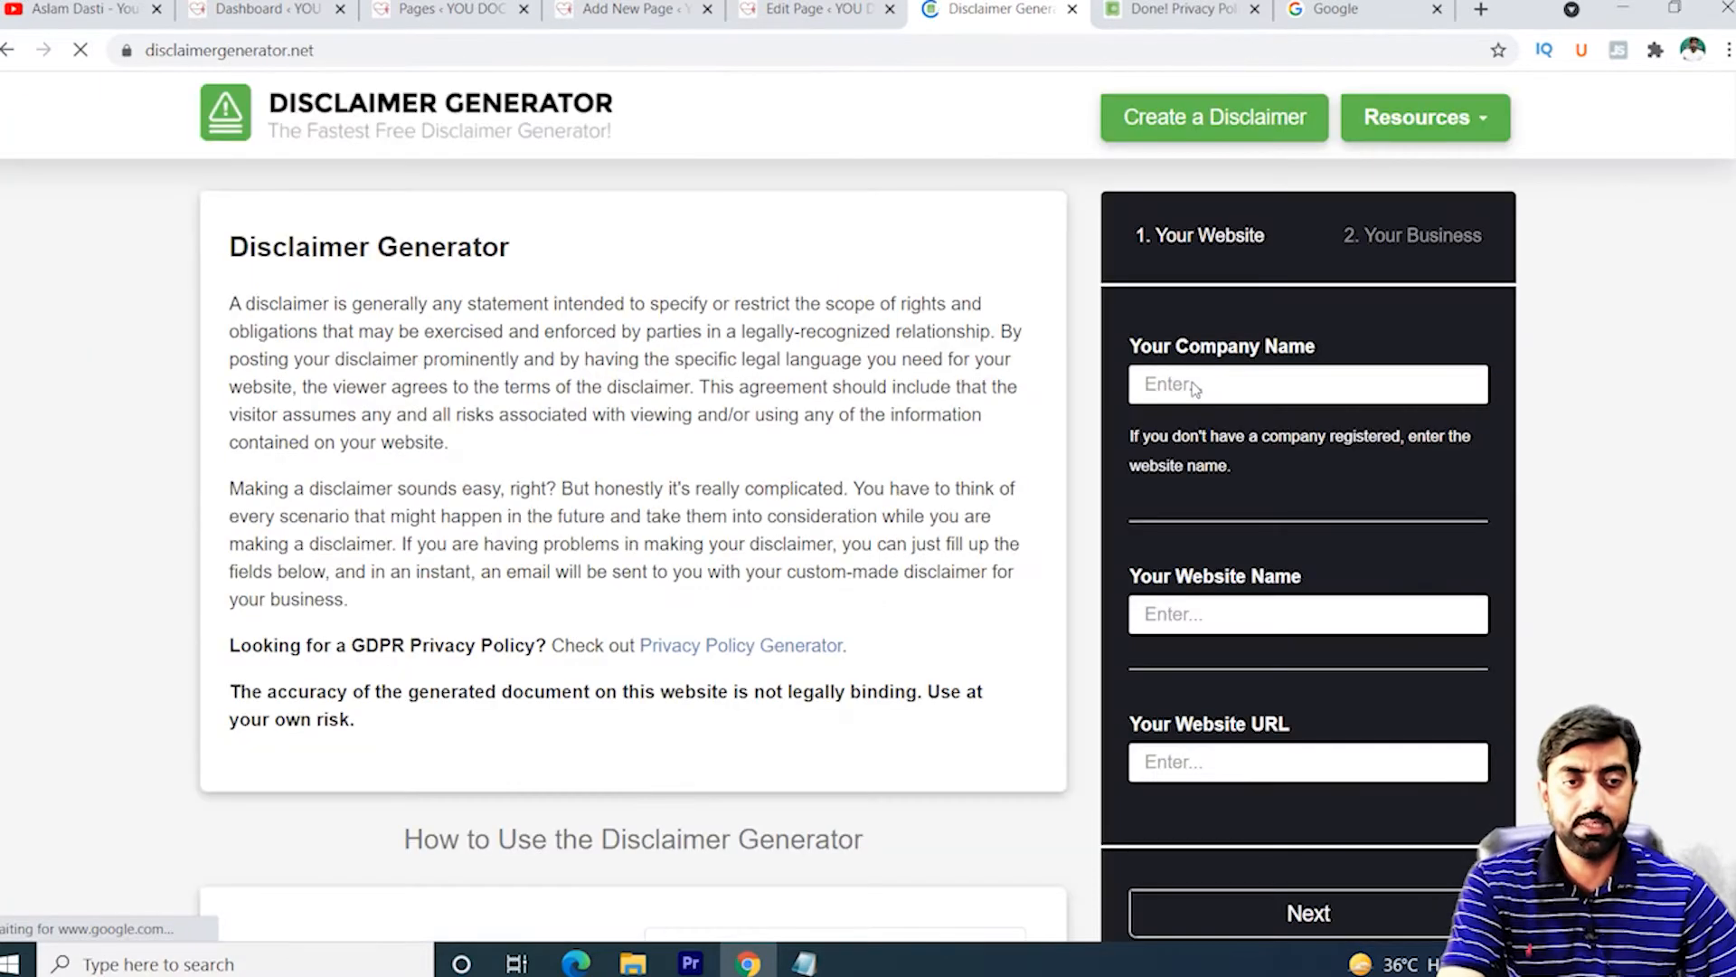
click(1195, 387)
click(1208, 442)
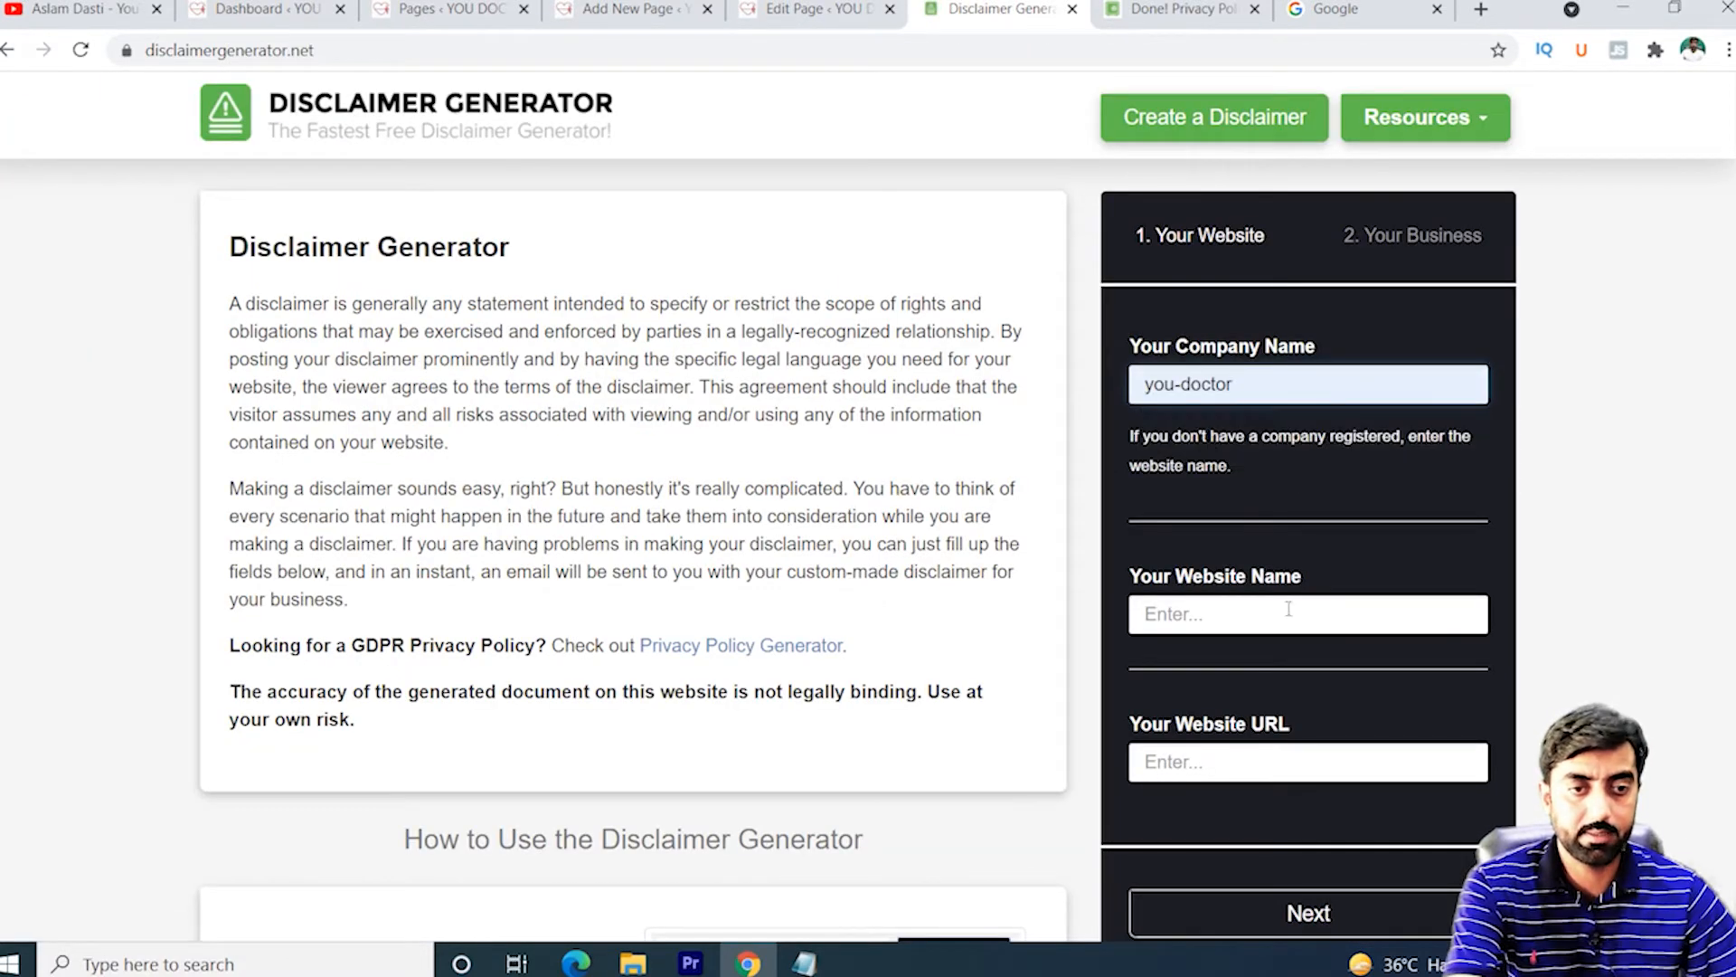
click(1255, 606)
click(1284, 706)
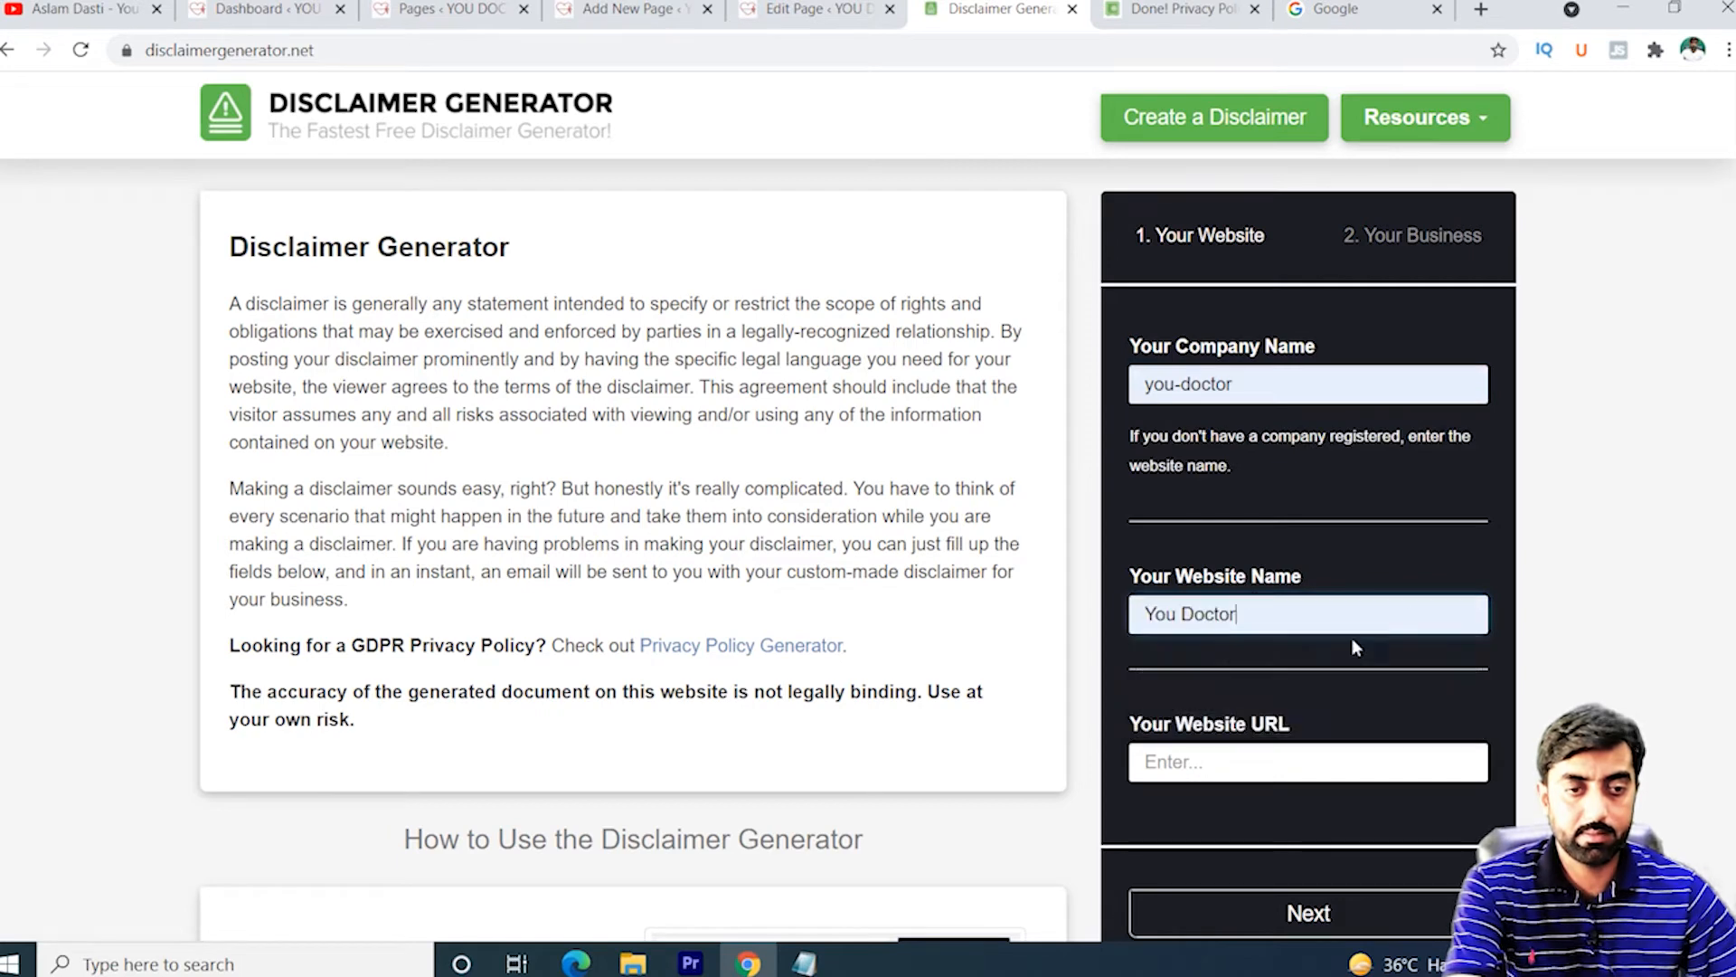
scroll(1384, 624, down, 2)
click(1221, 549)
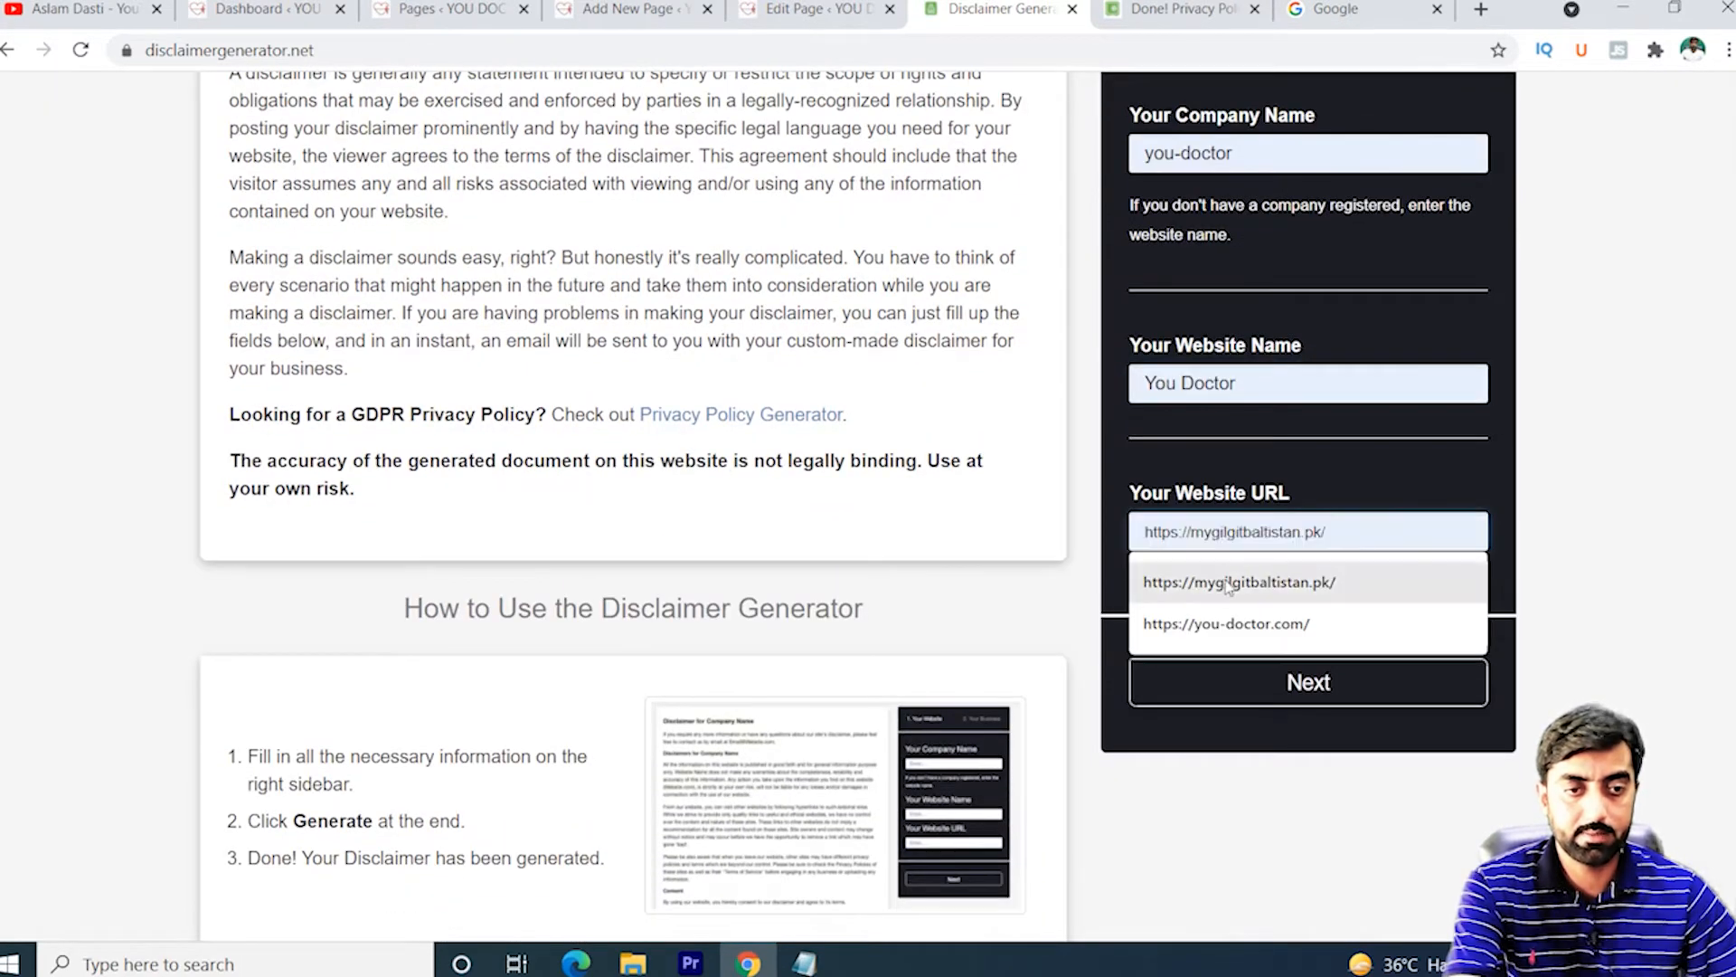
click(1232, 624)
click(1329, 688)
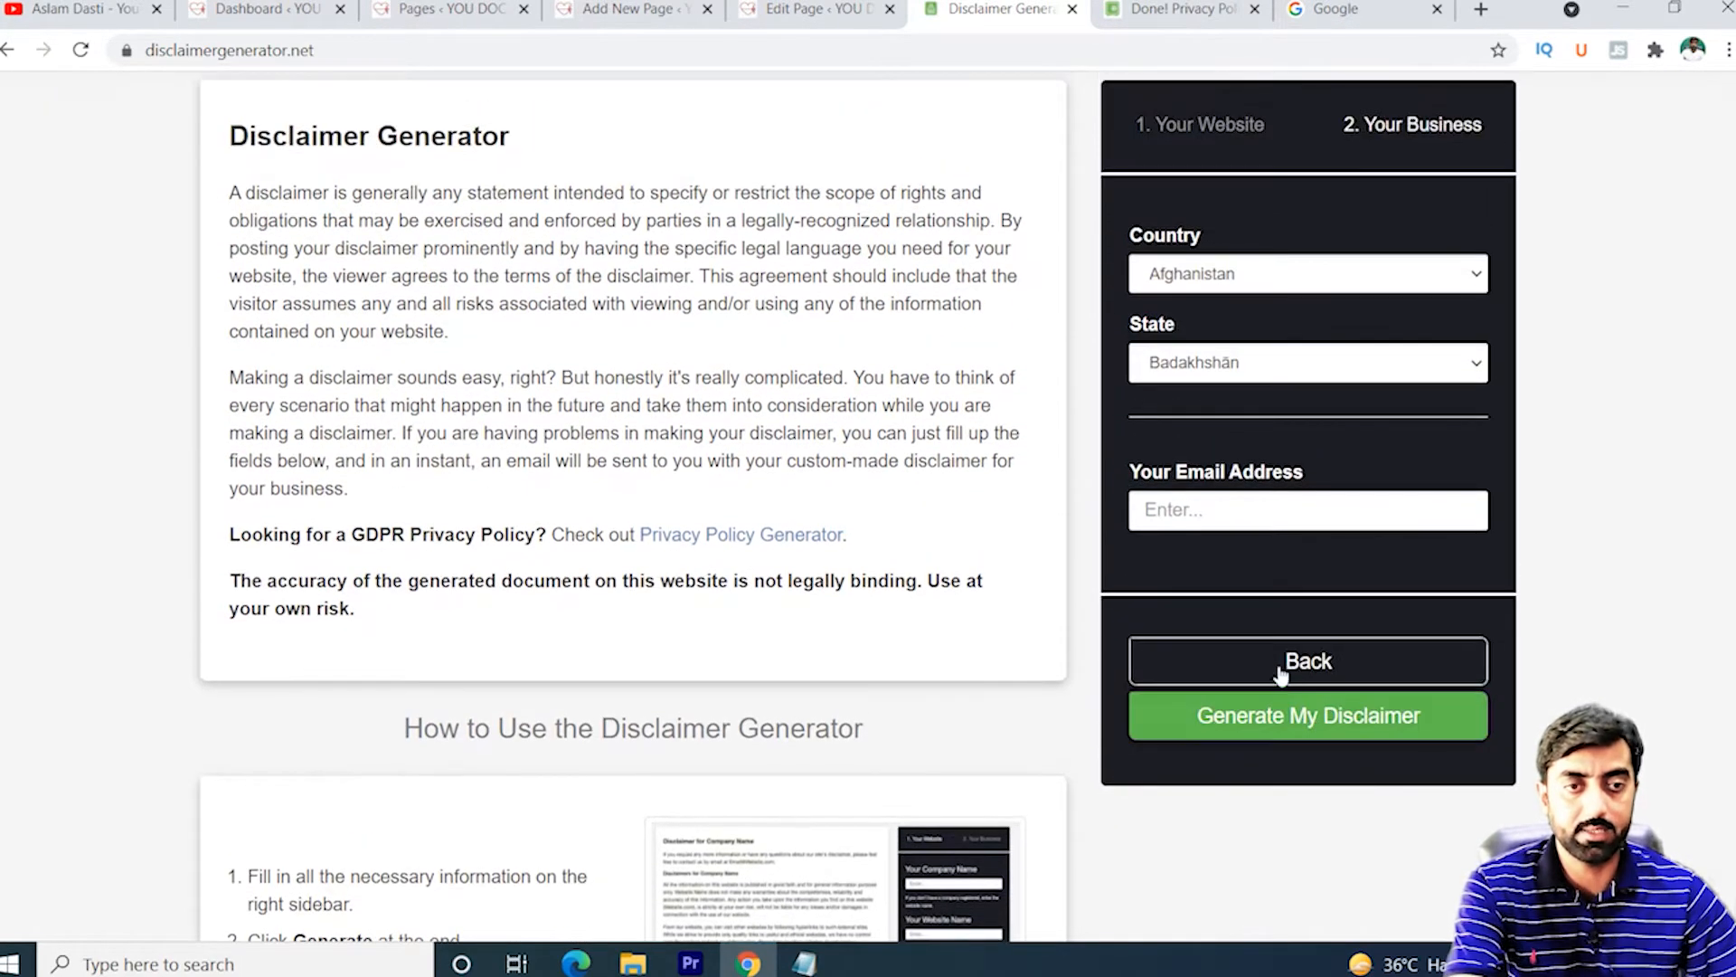
Set the country to Pakistan and the state to Punjab, enter the contact's e-mail address, and generate the disclaimer
click(1287, 285)
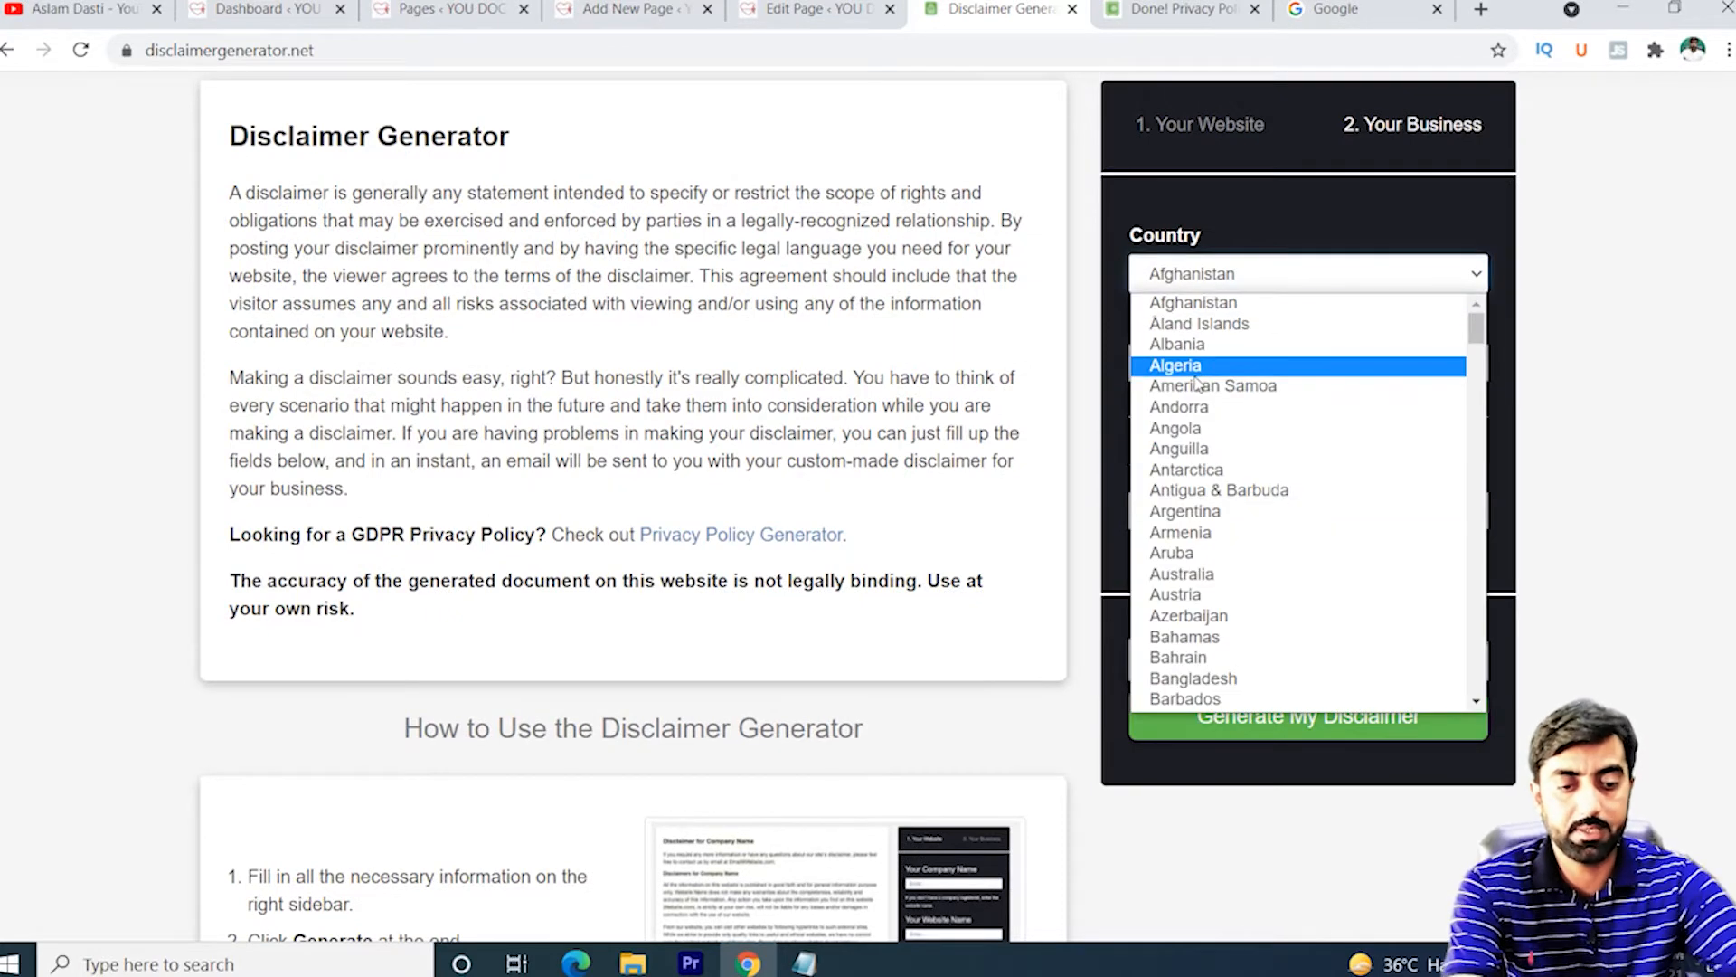
text(p)
key(Return)
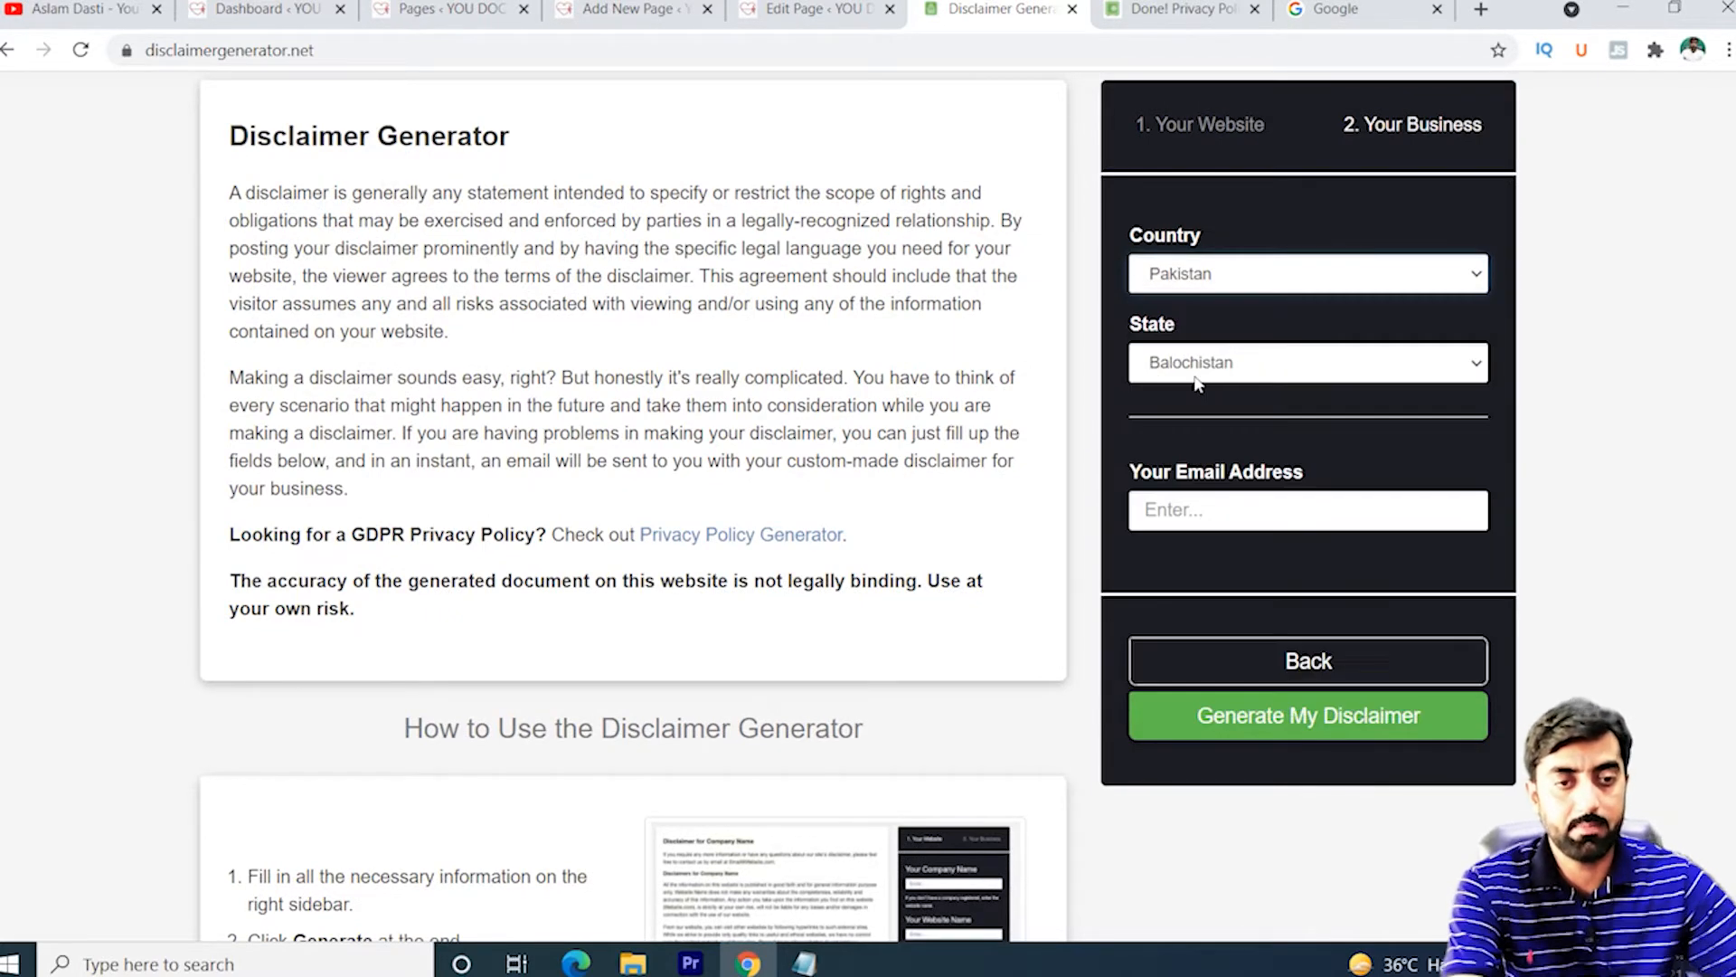
click(1195, 378)
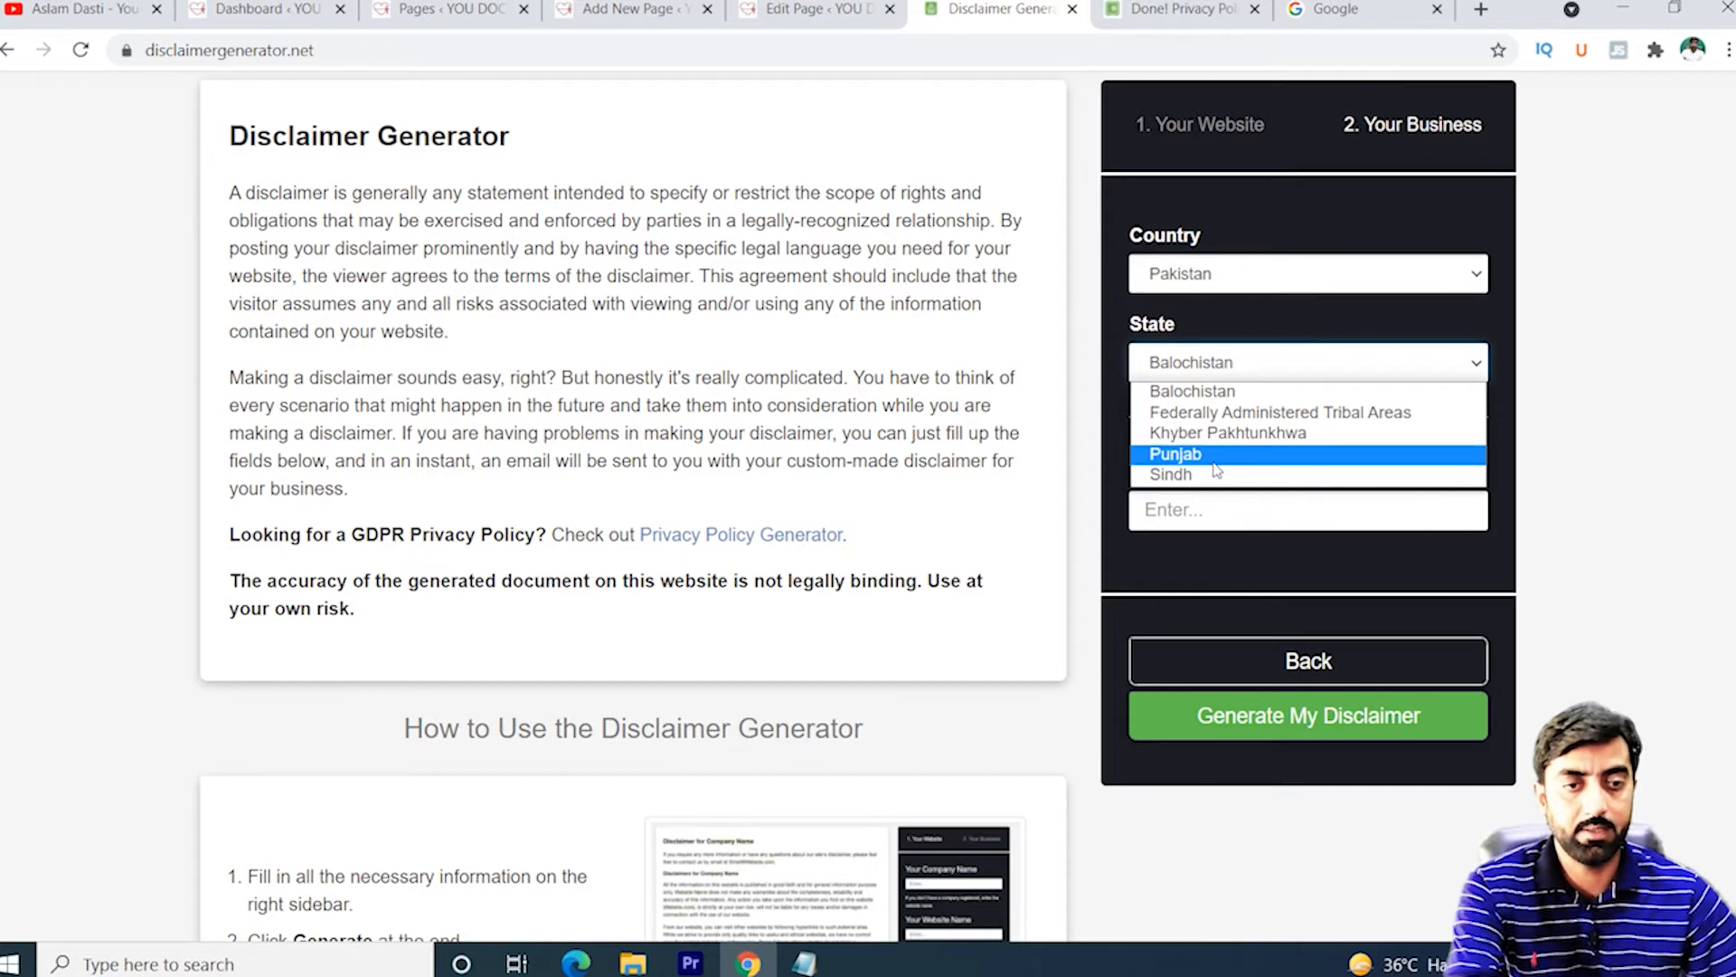
click(1212, 455)
click(1215, 519)
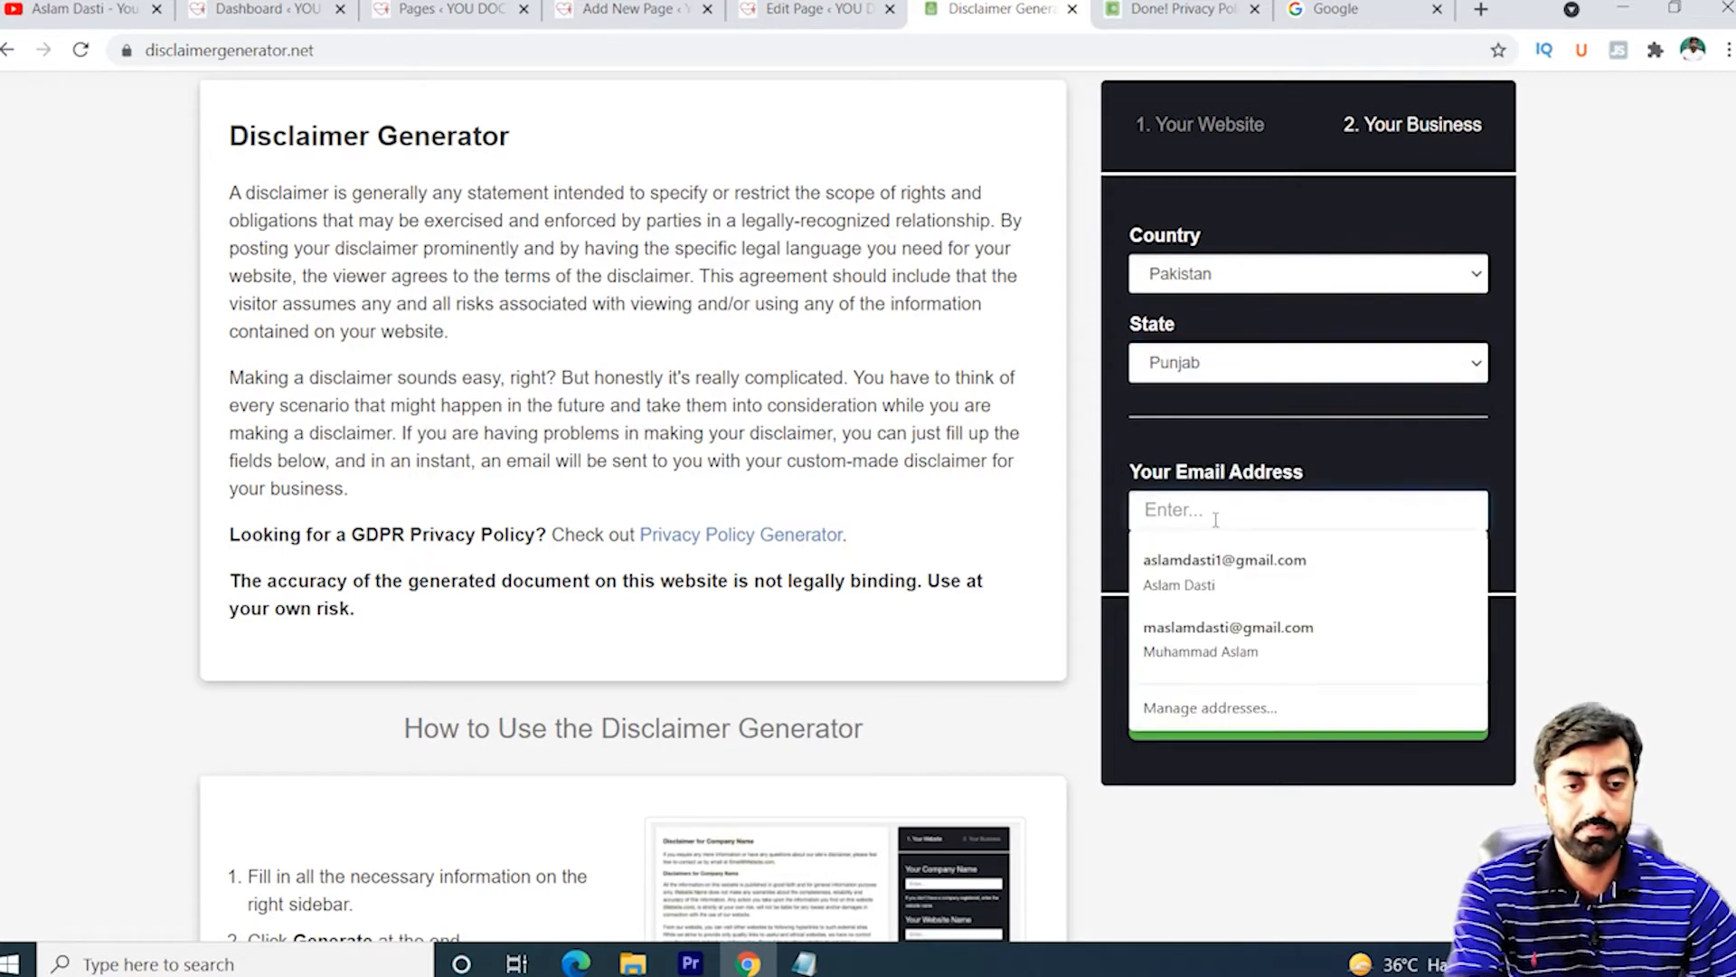
key(ctrl+v)
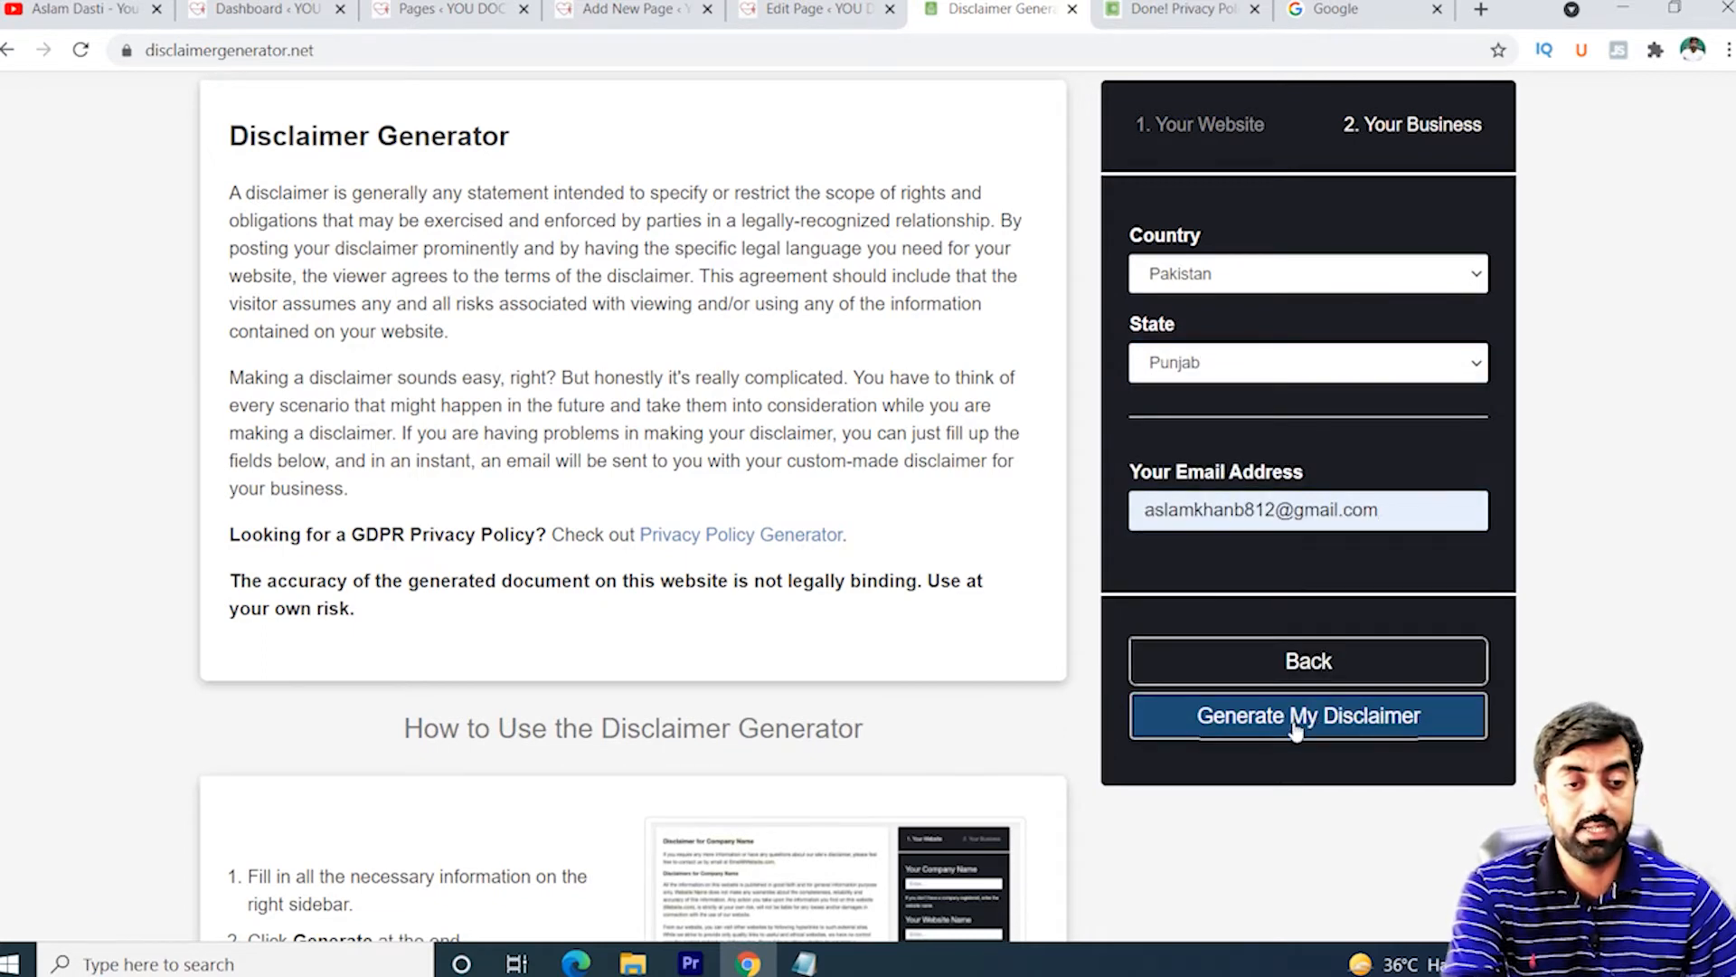
click(1257, 724)
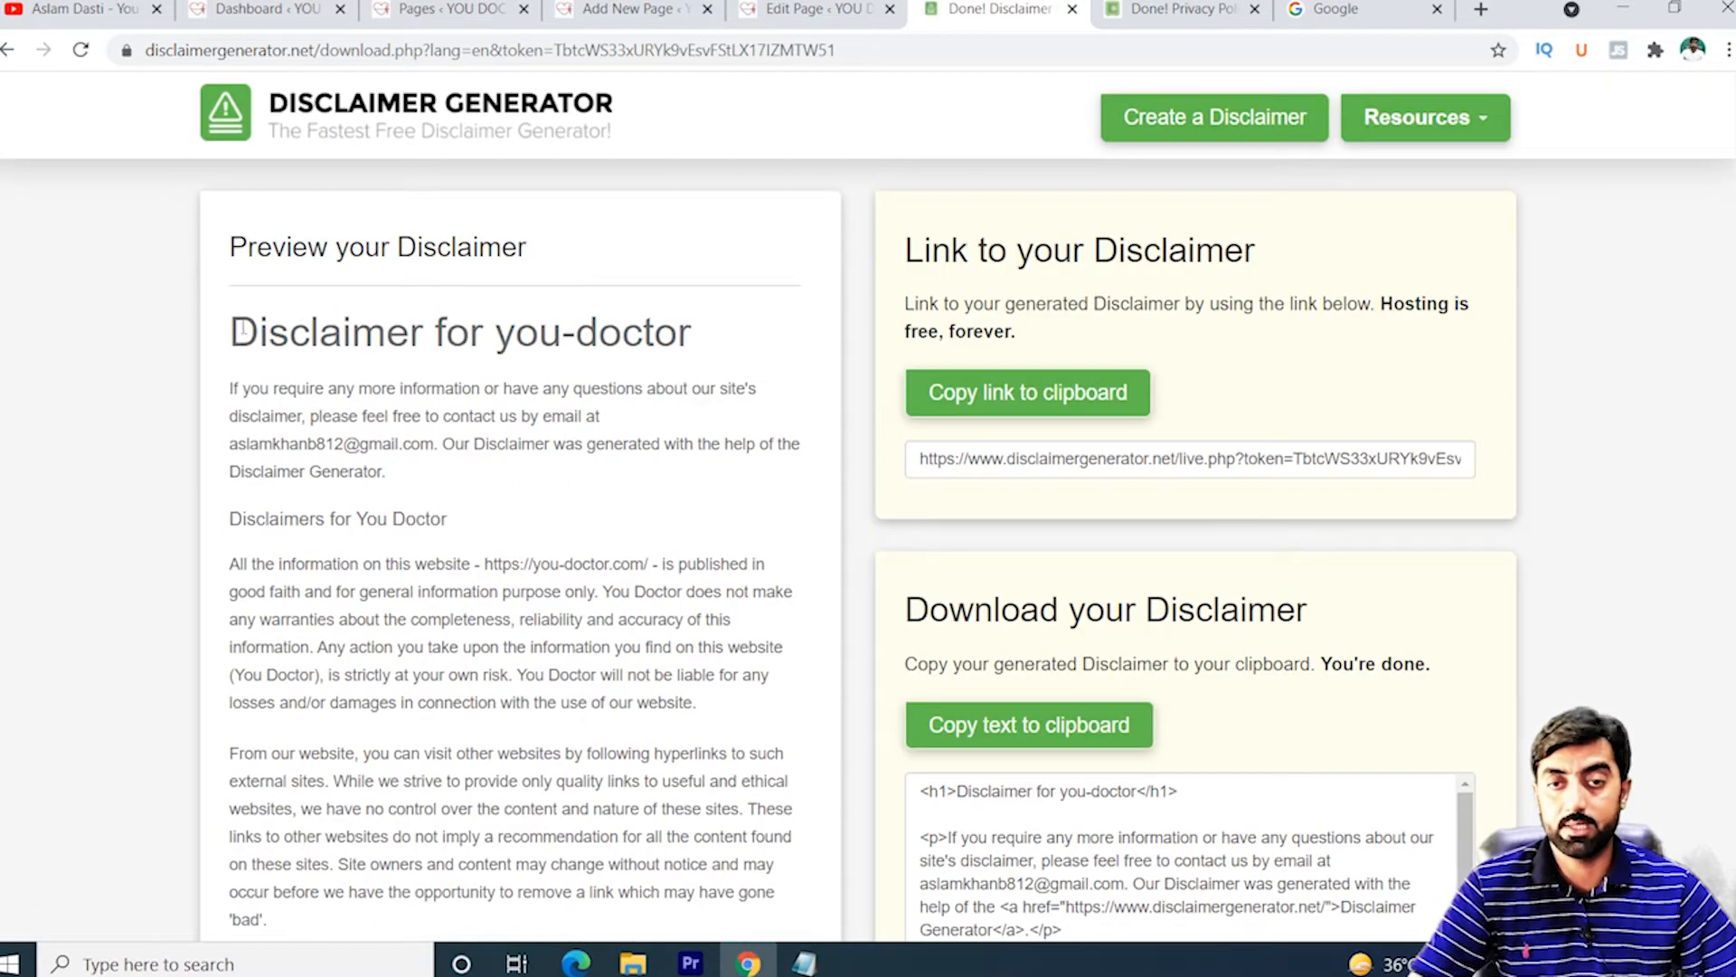
Copy the whole previewed disclaimer text, from the "Disclaimer for you-doctor" heading to the end of the Update section
drag(234, 332, 717, 972)
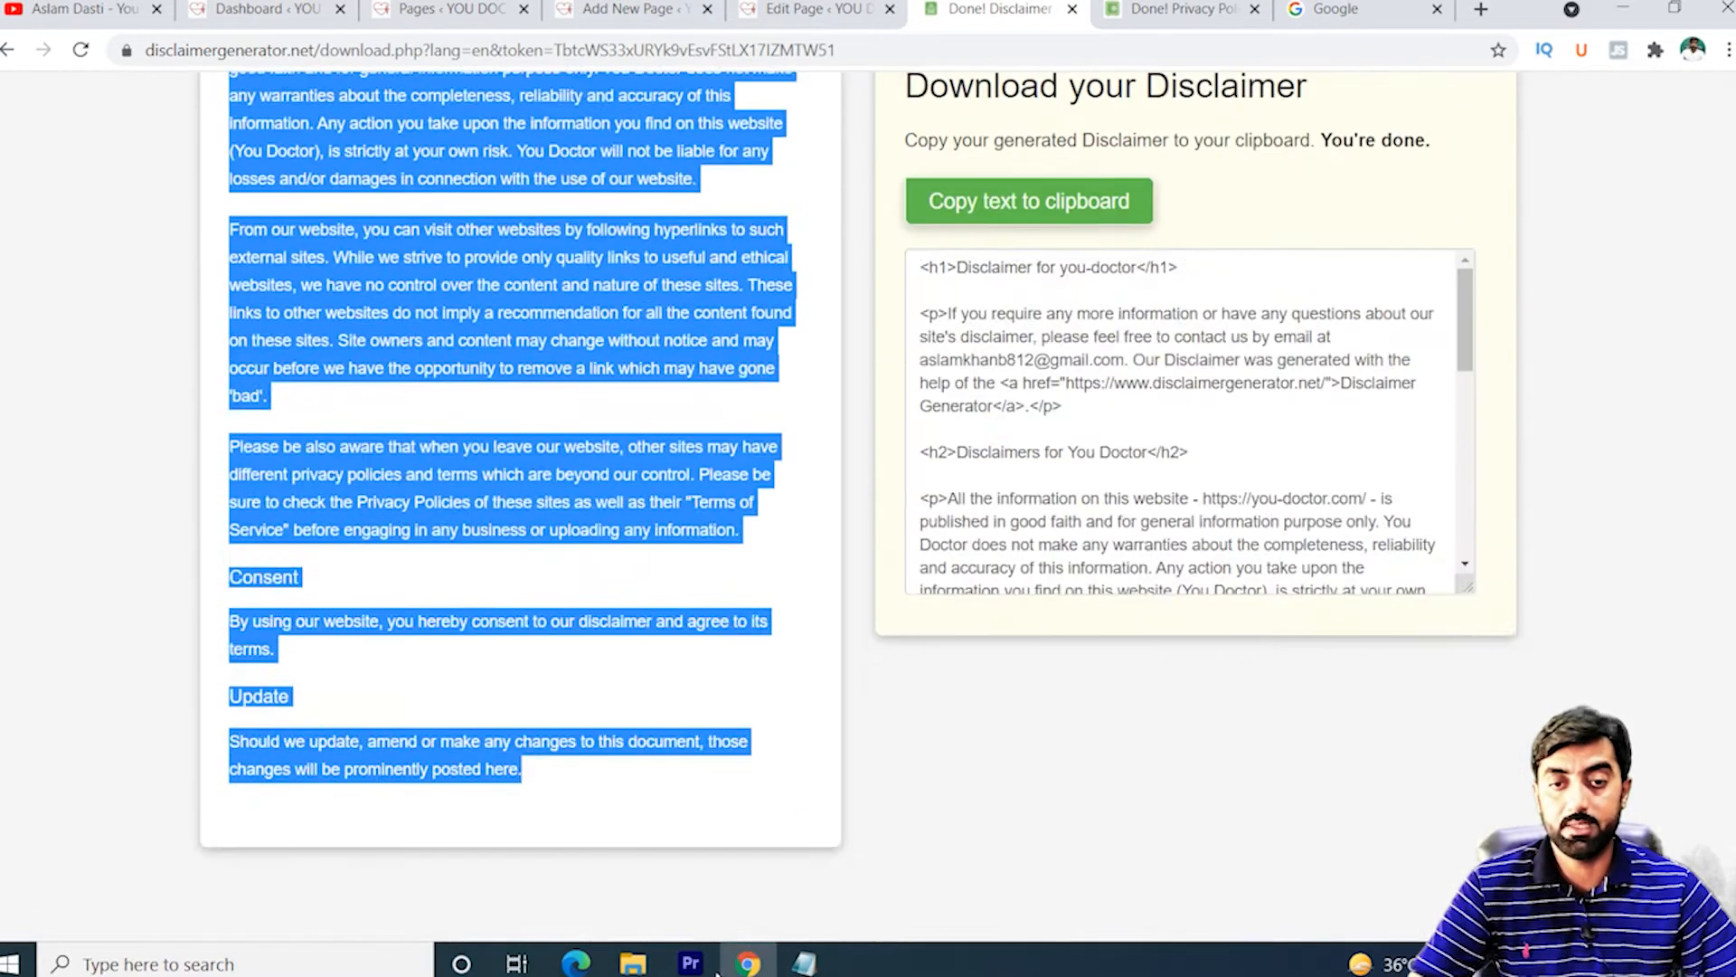
drag(653, 899, 636, 801)
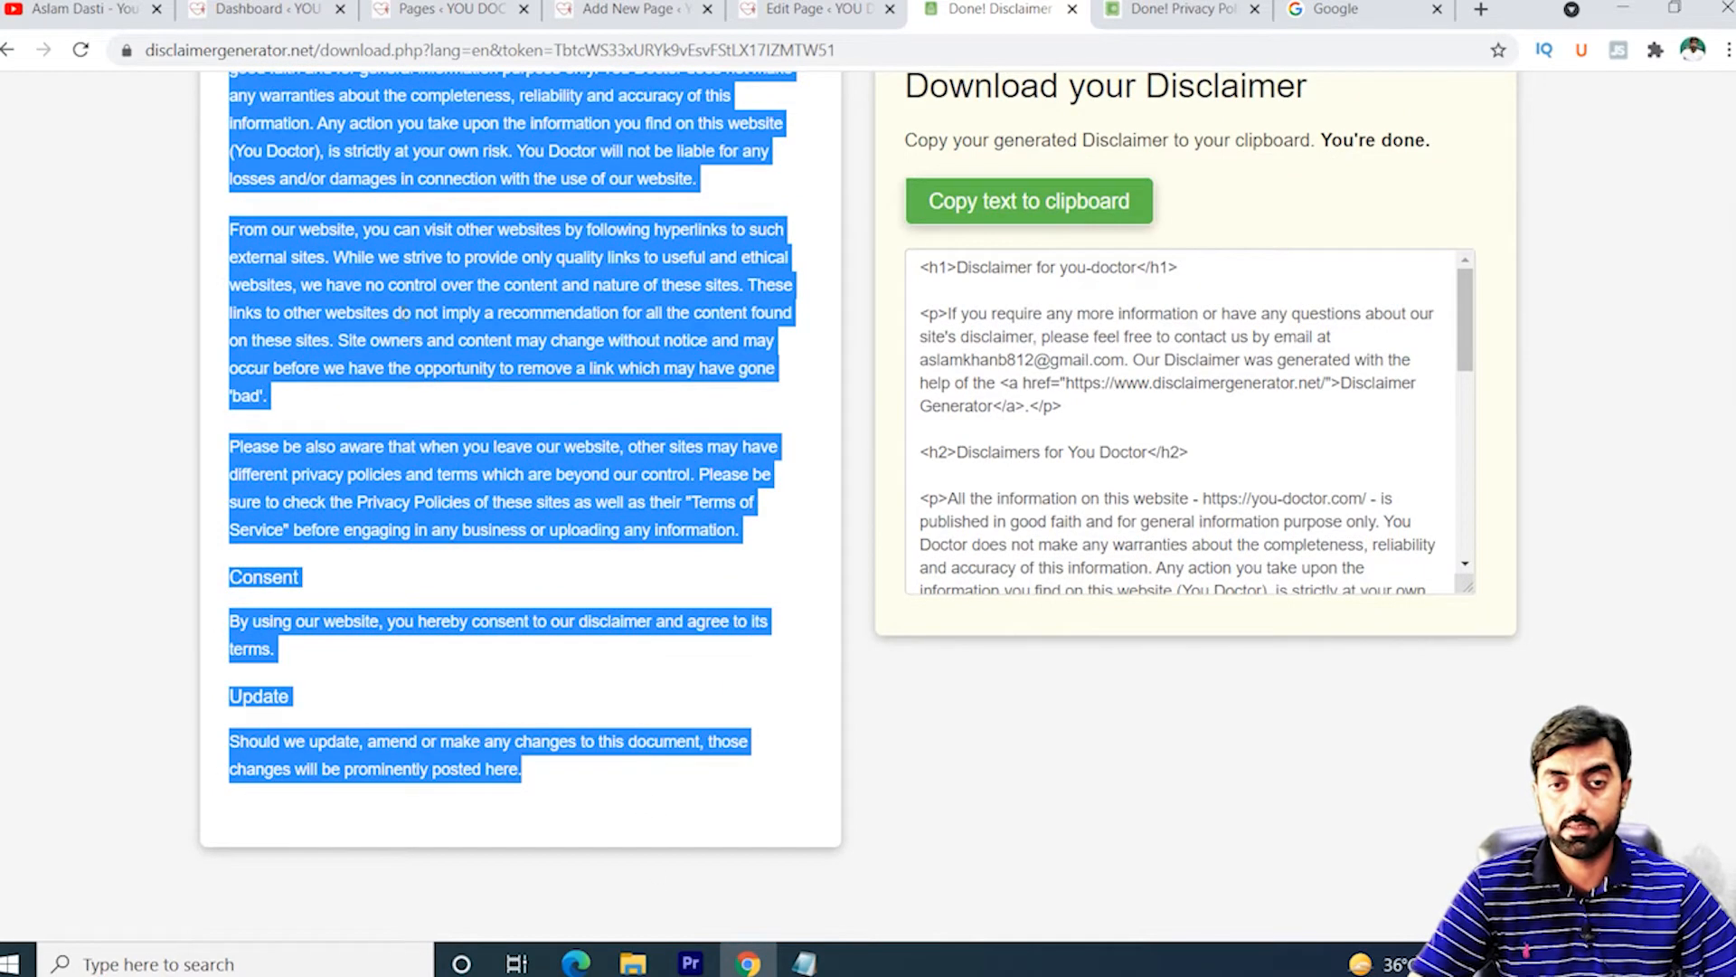
right_click(395, 298)
click(425, 317)
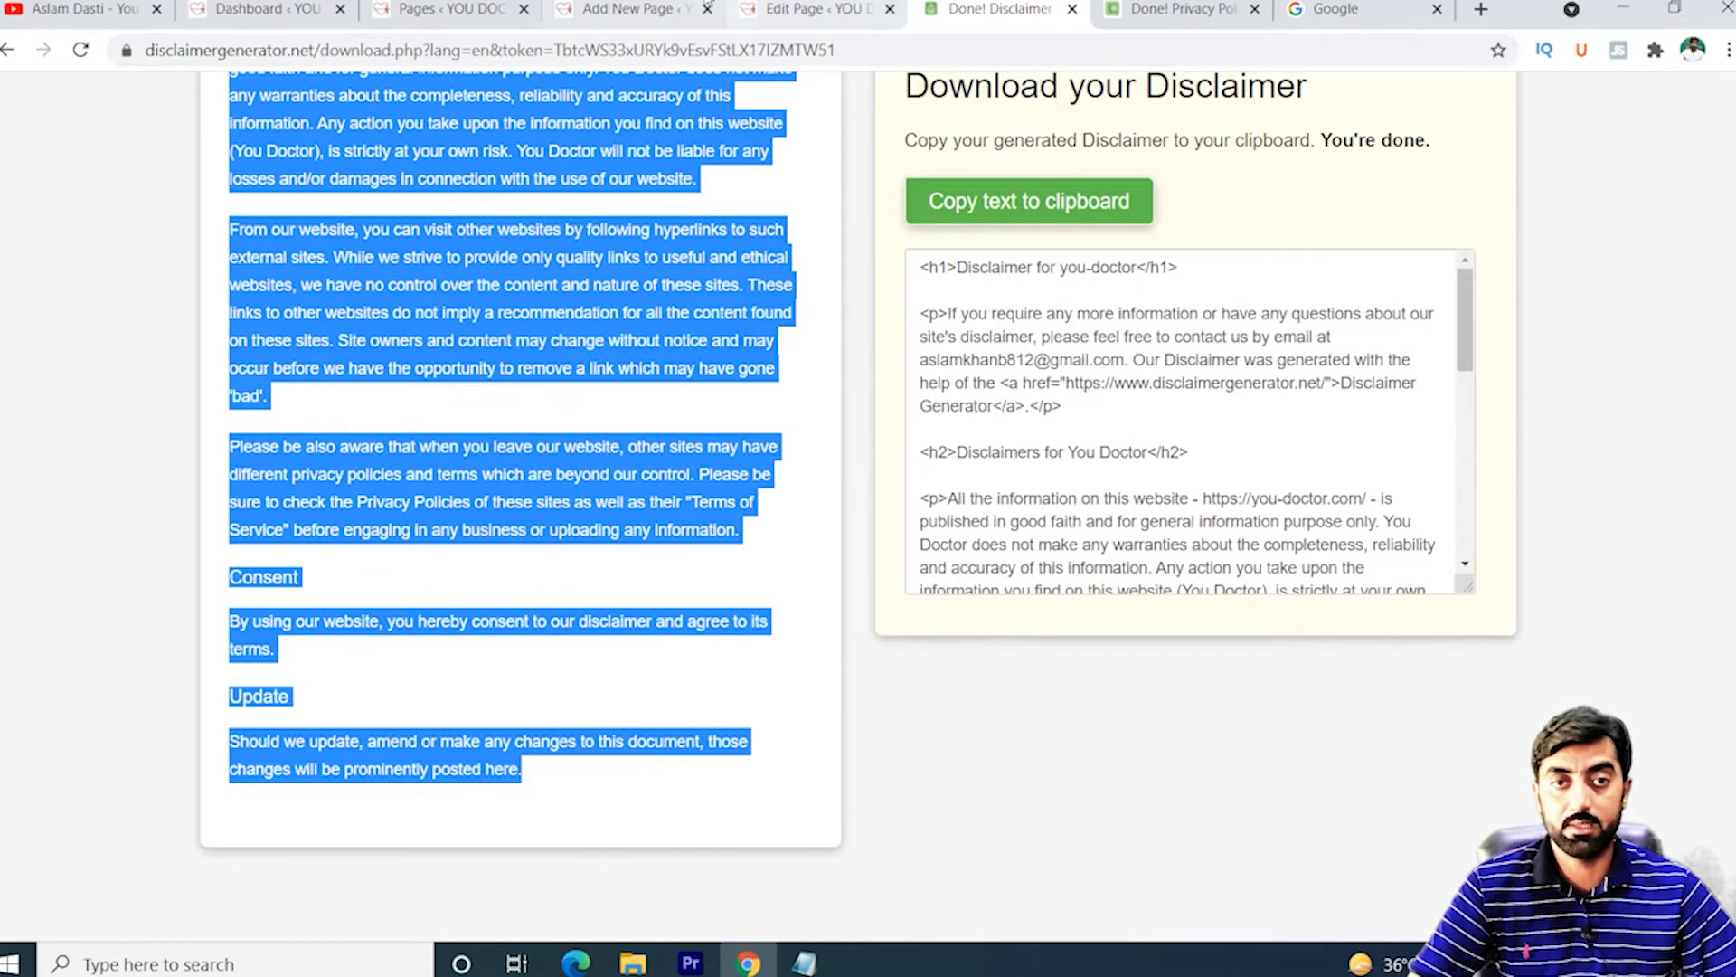
Return to the new WordPress page and title it "Disclaimer"
click(678, 11)
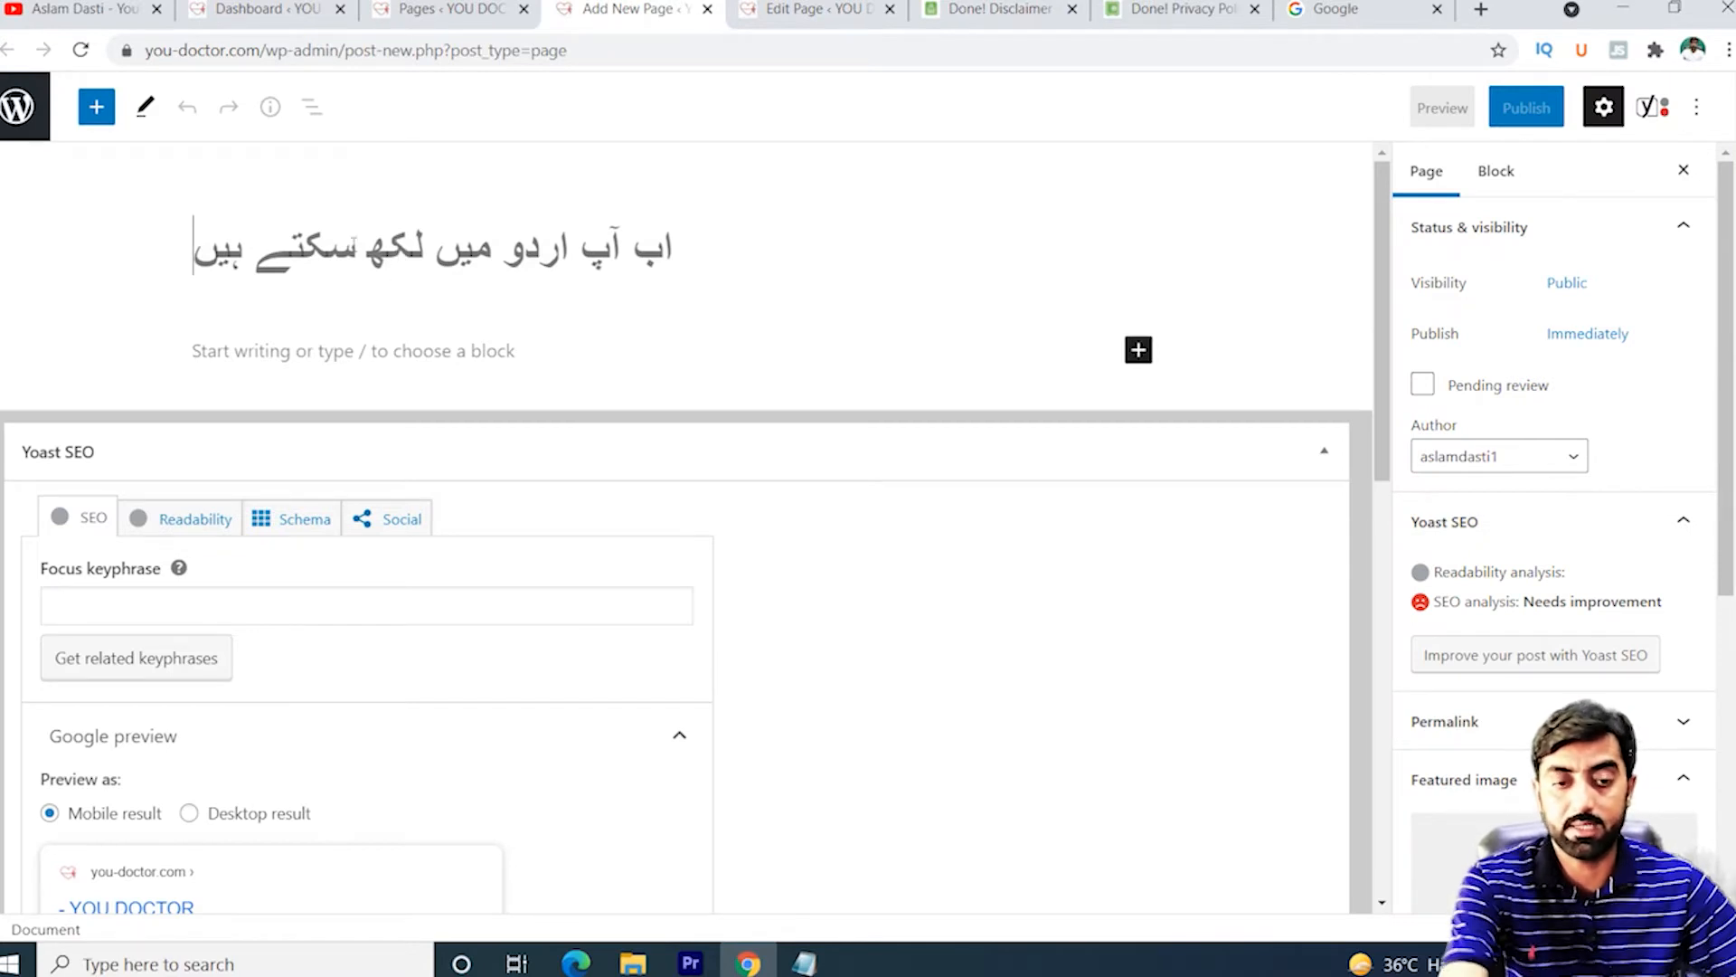
text(Dis)
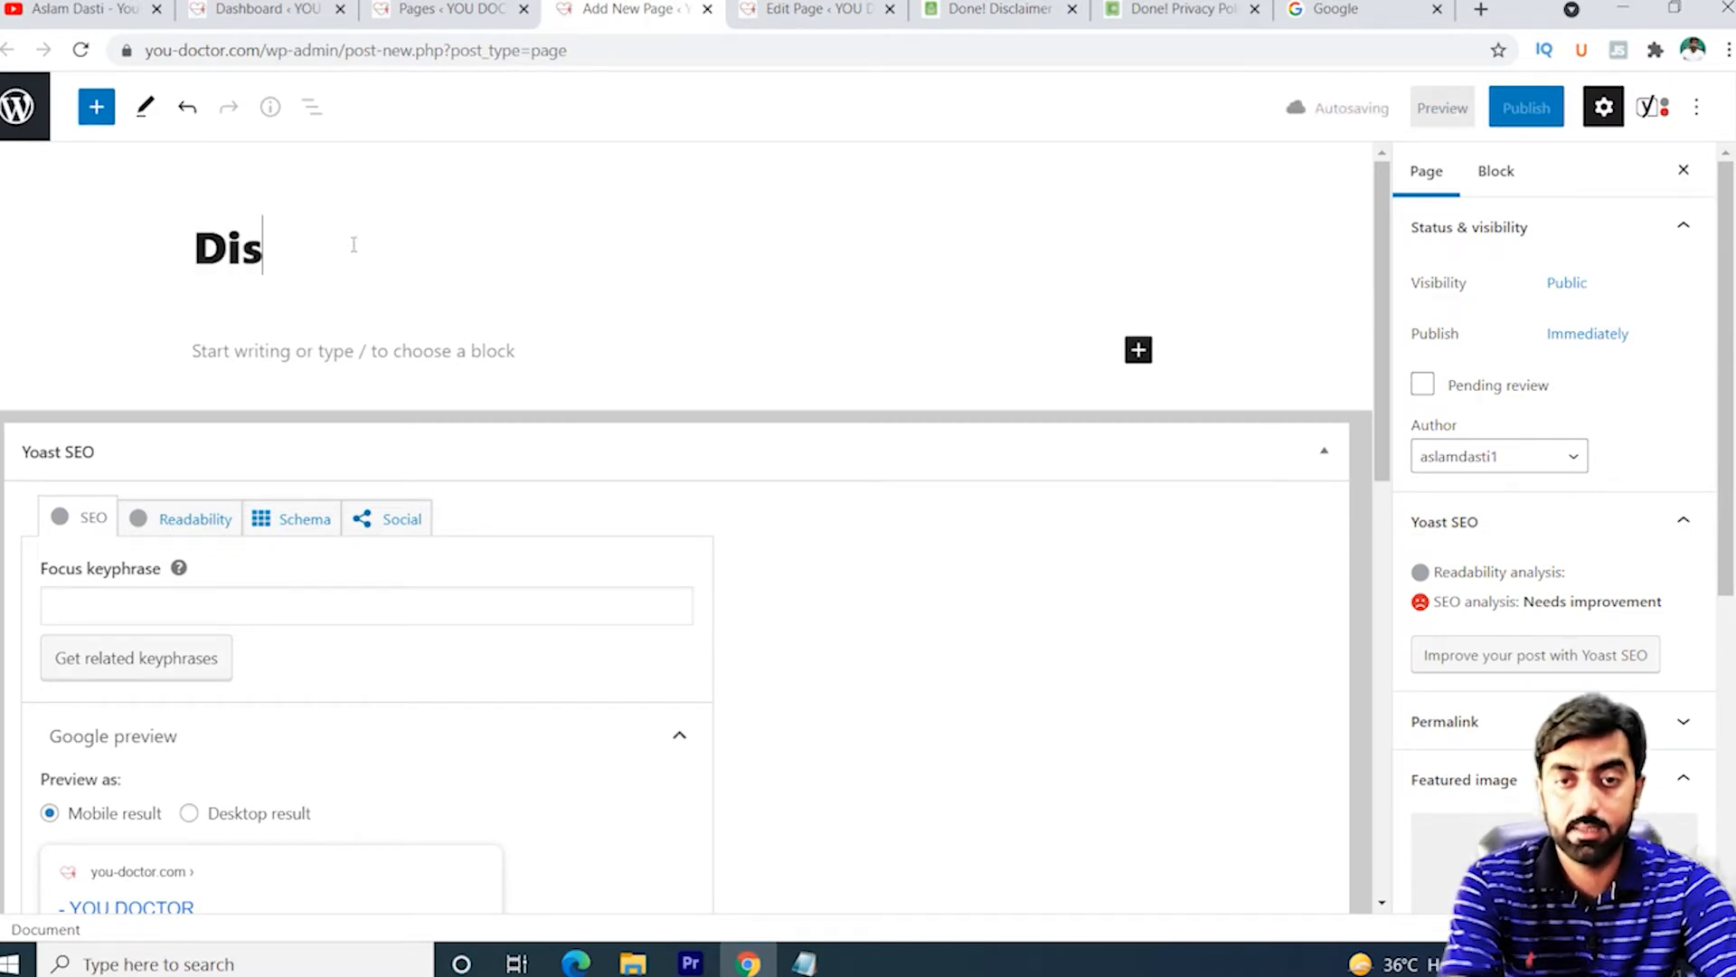
text(m)
key(BackSpace)
text(c)
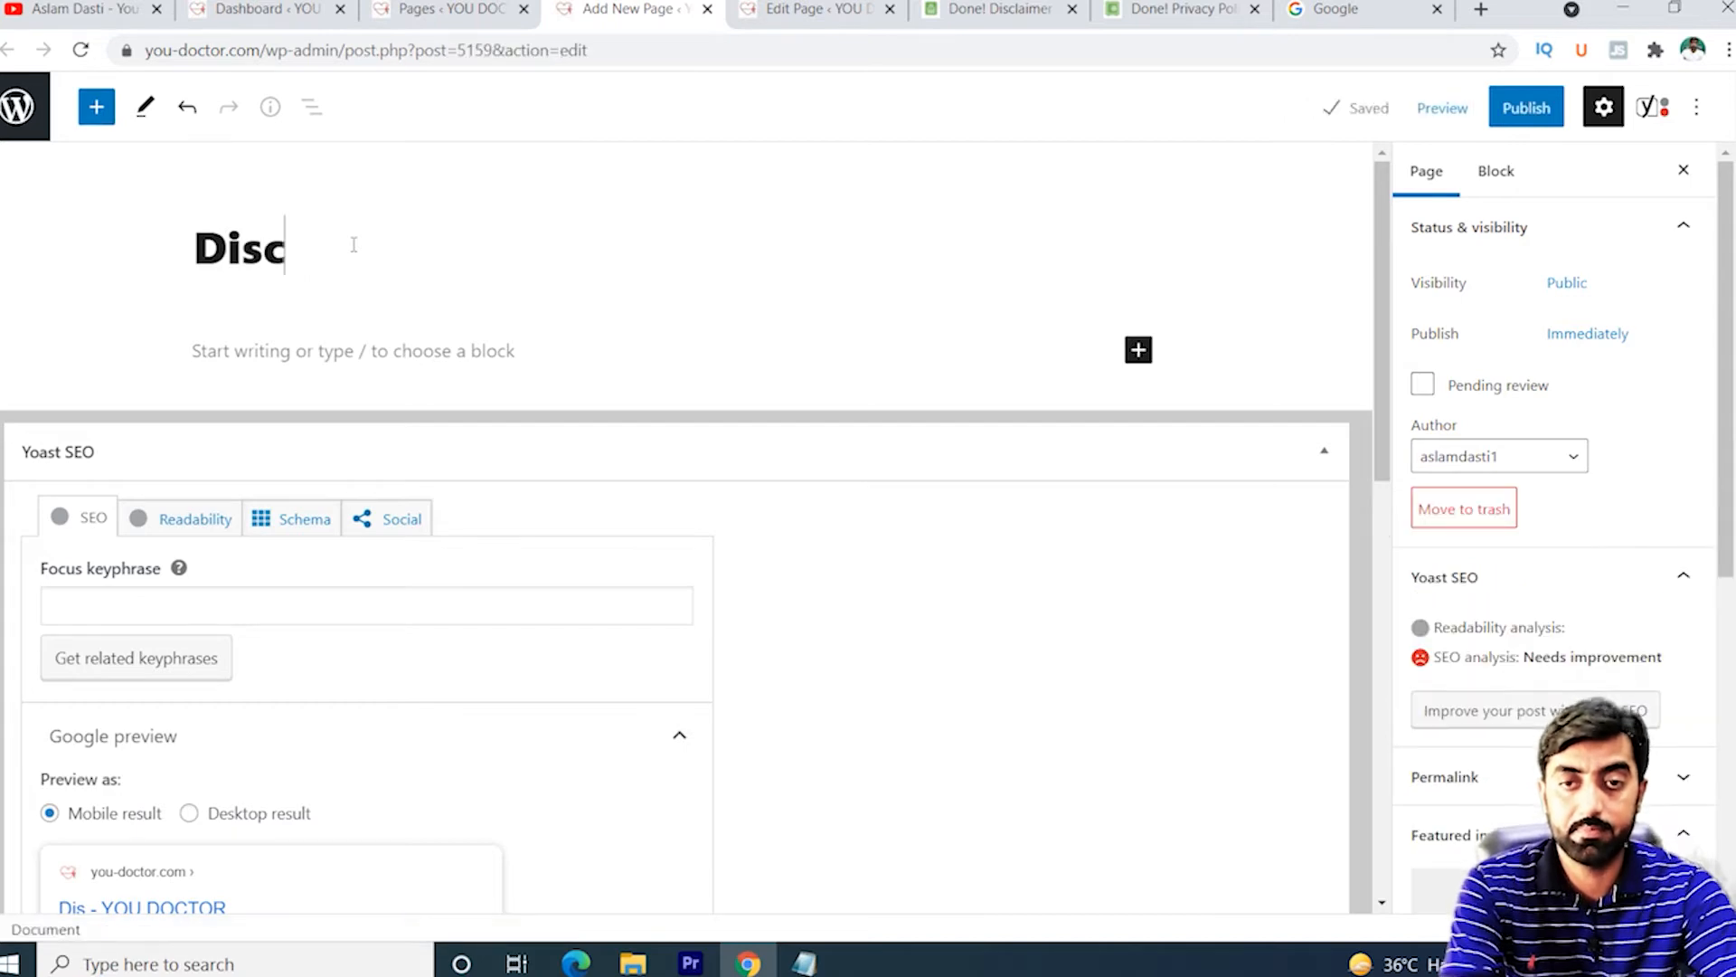
text(laimer)
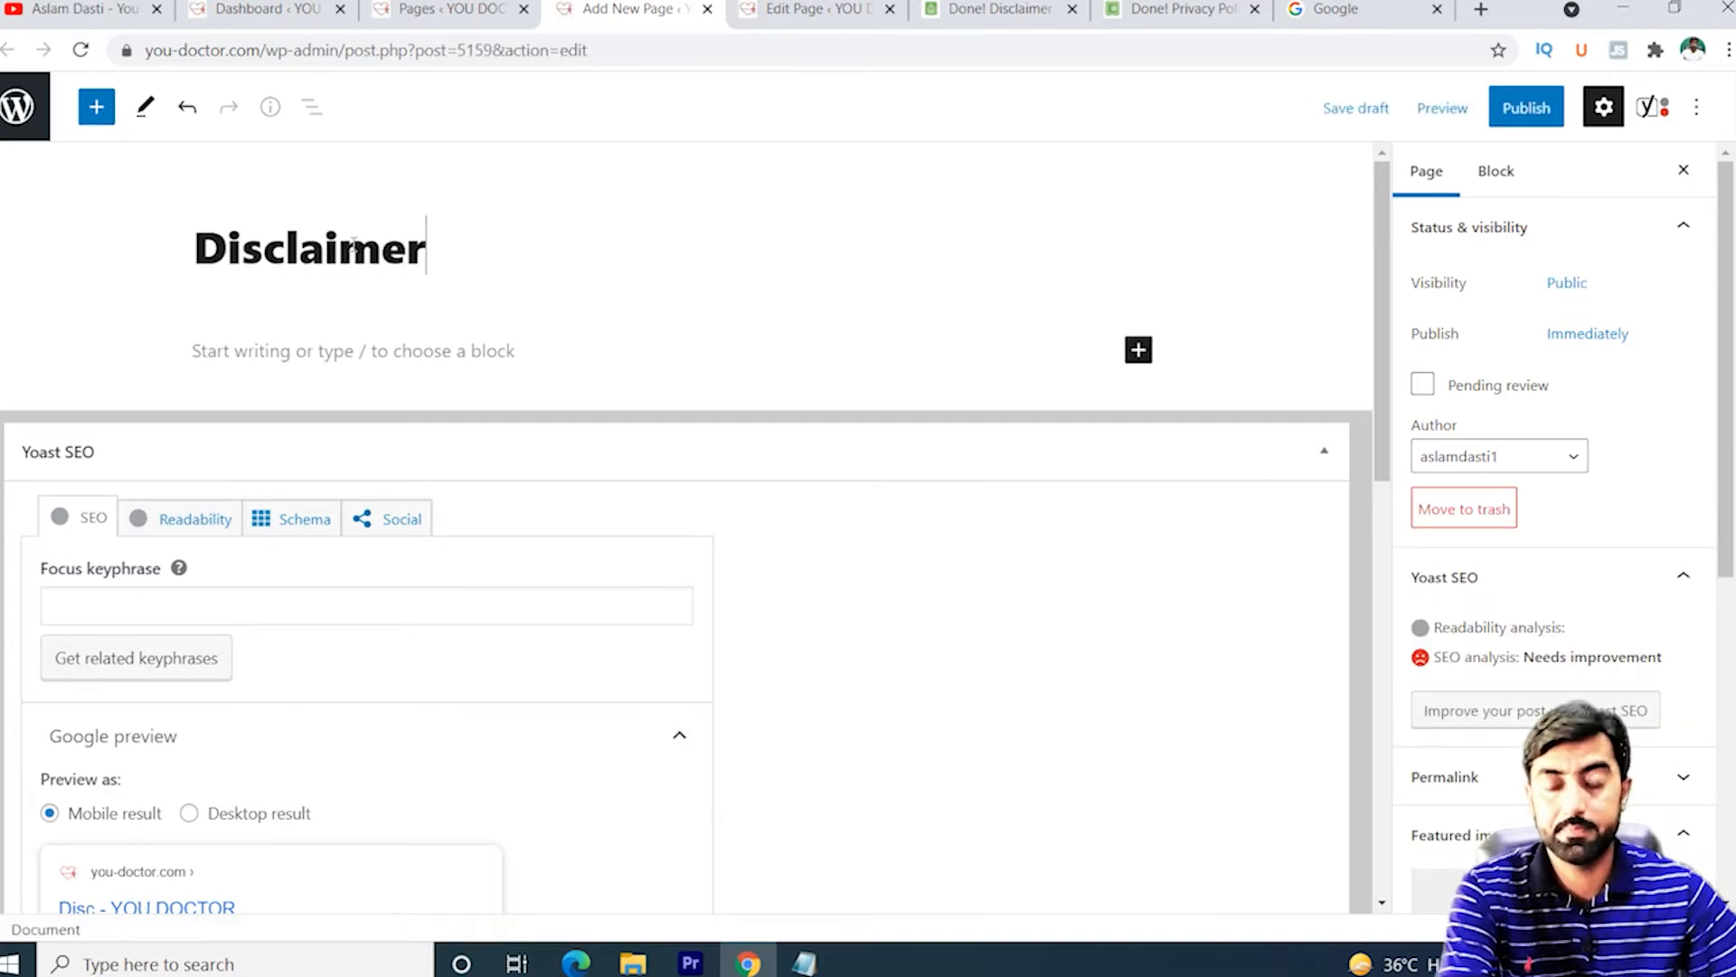
Paste the copied disclaimer text into the page body, check it from the title, and publish the page
click(340, 350)
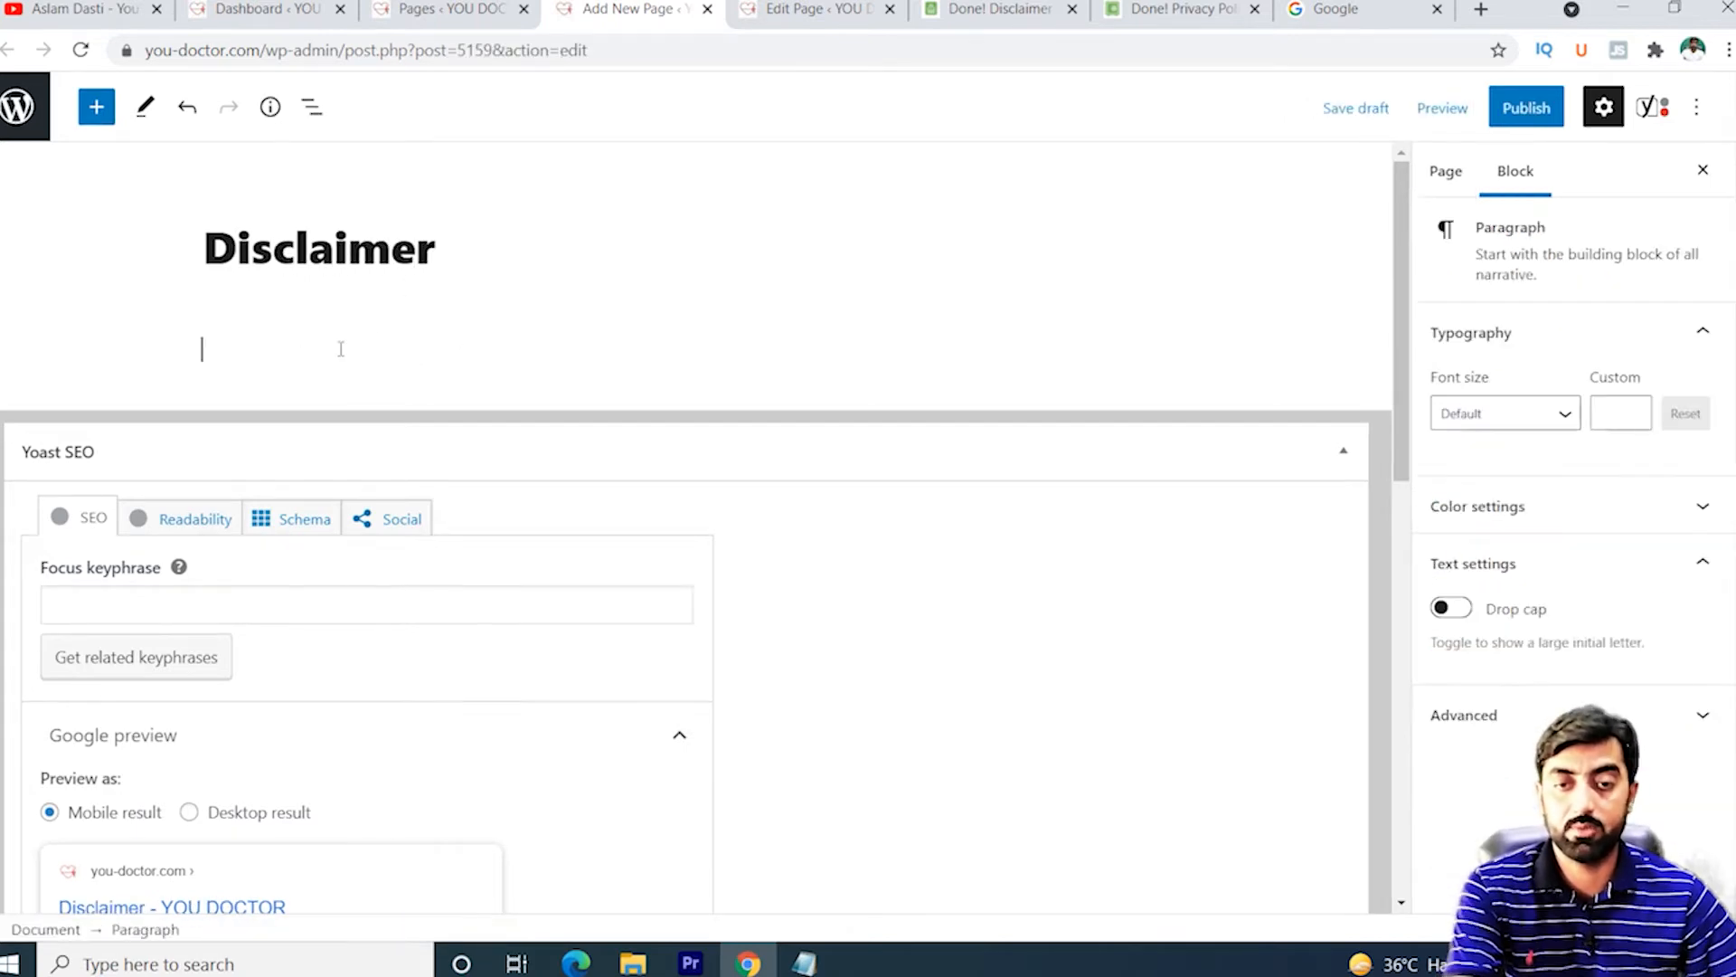
key(ctrl+v)
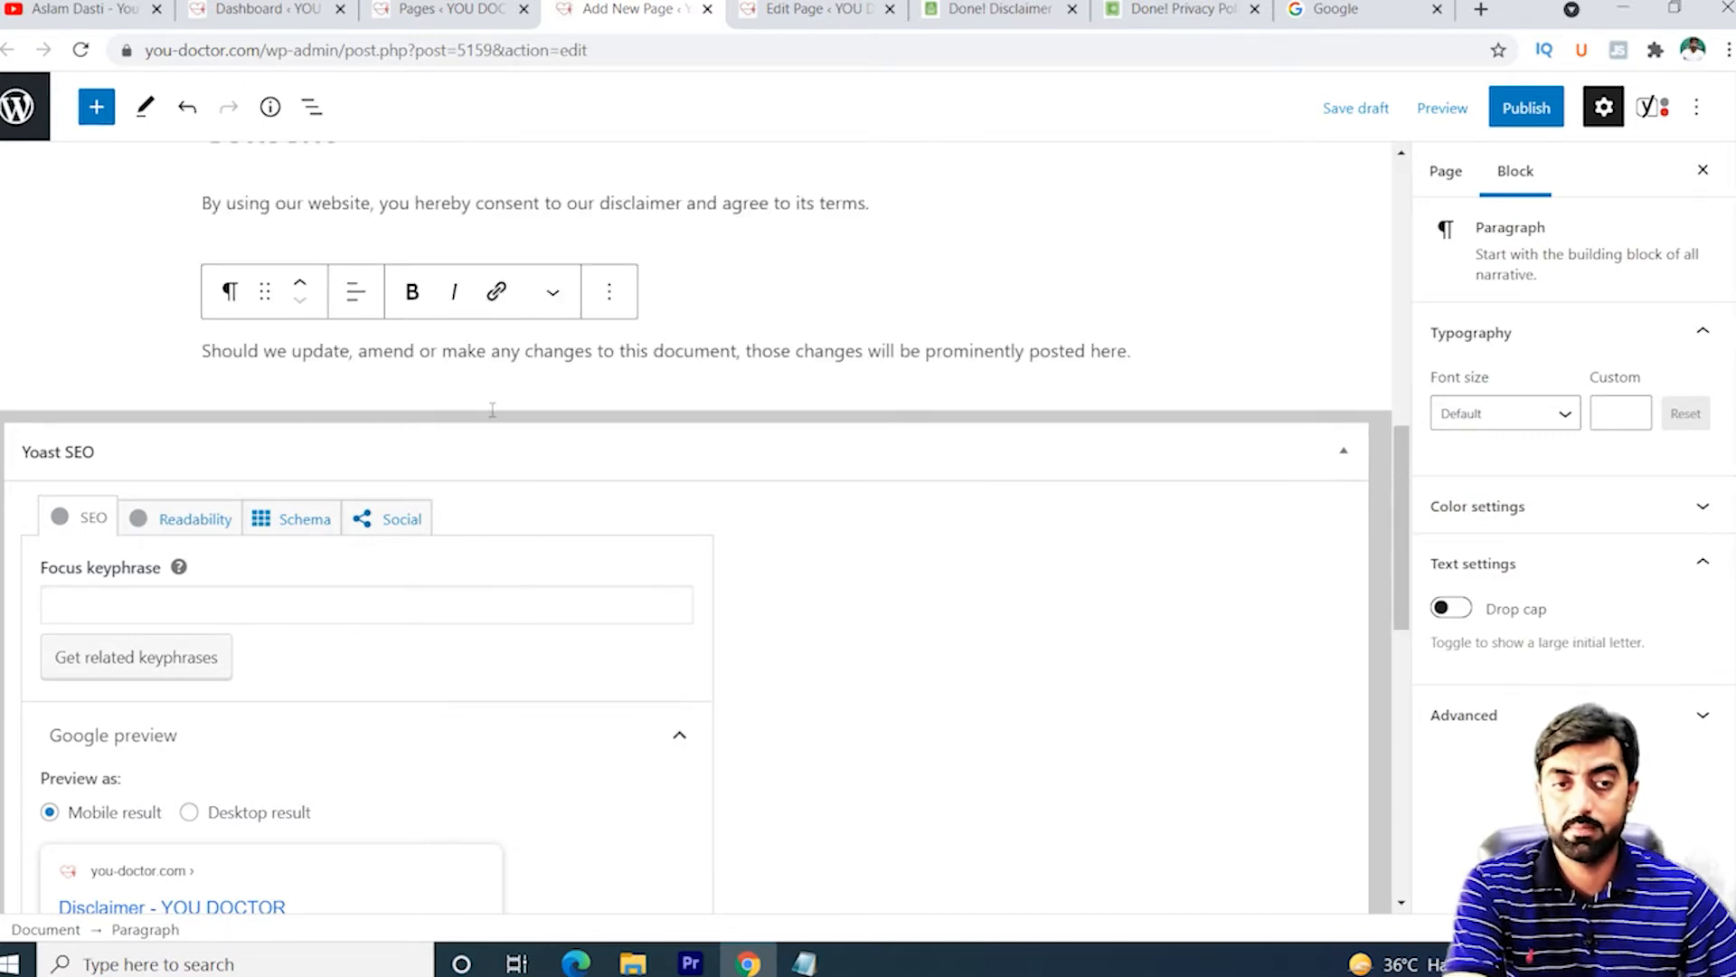
scroll(492, 410, up, 15)
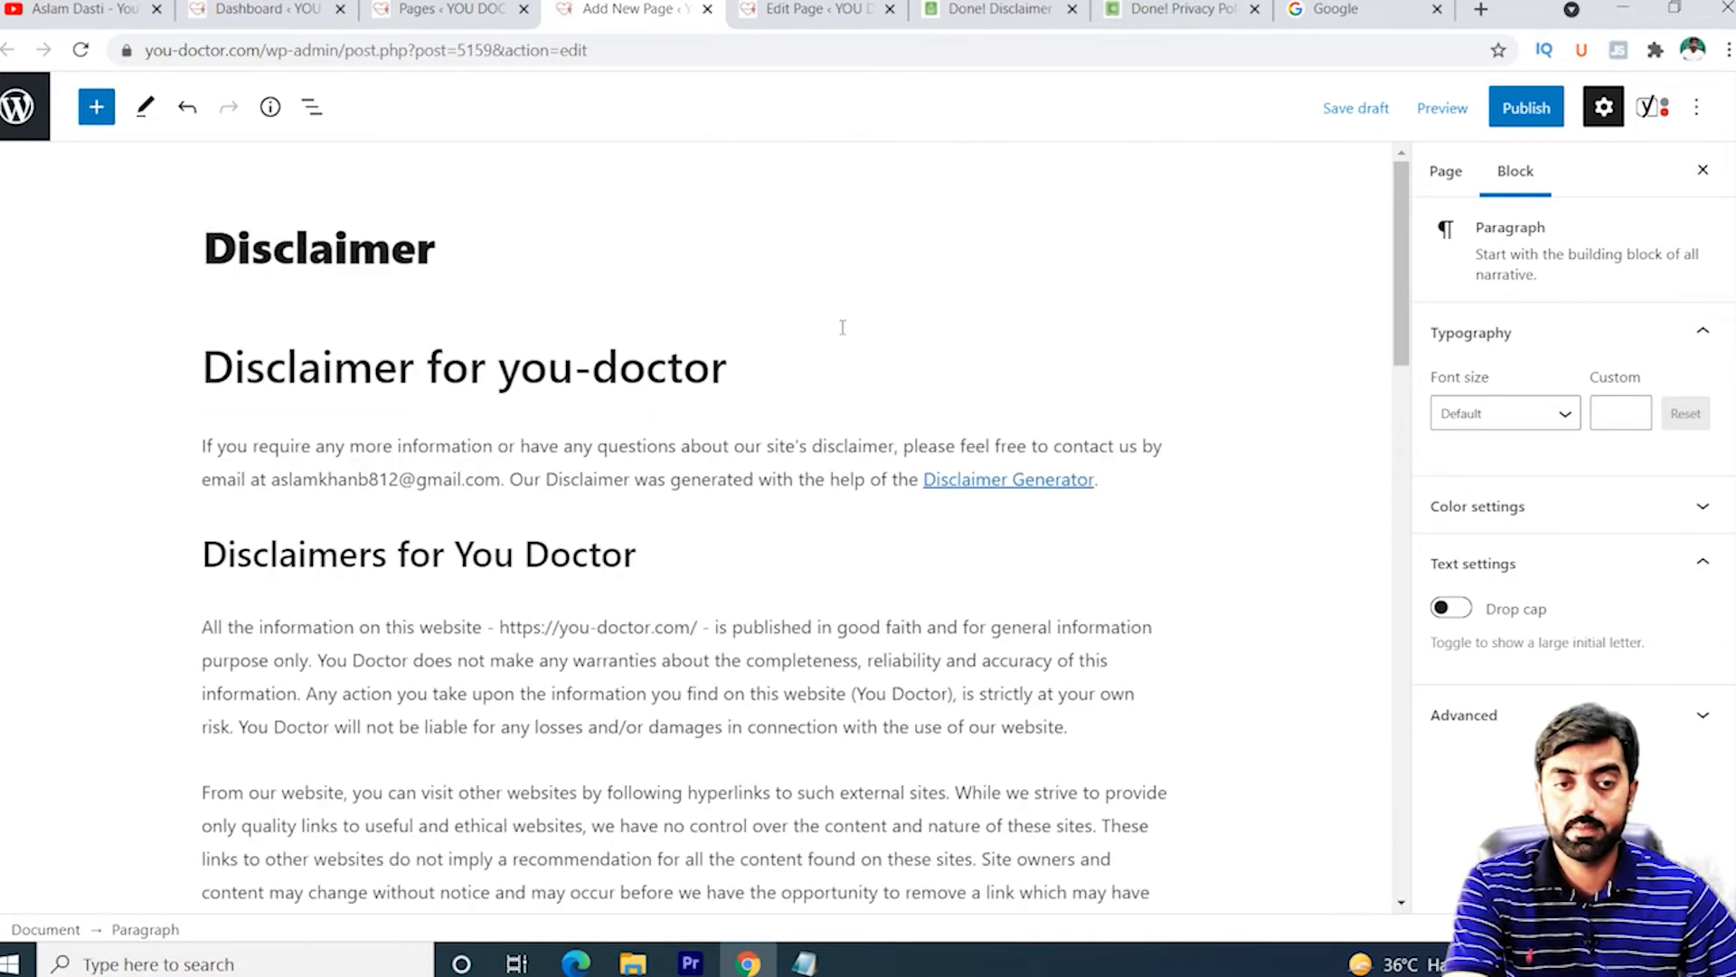
click(1537, 109)
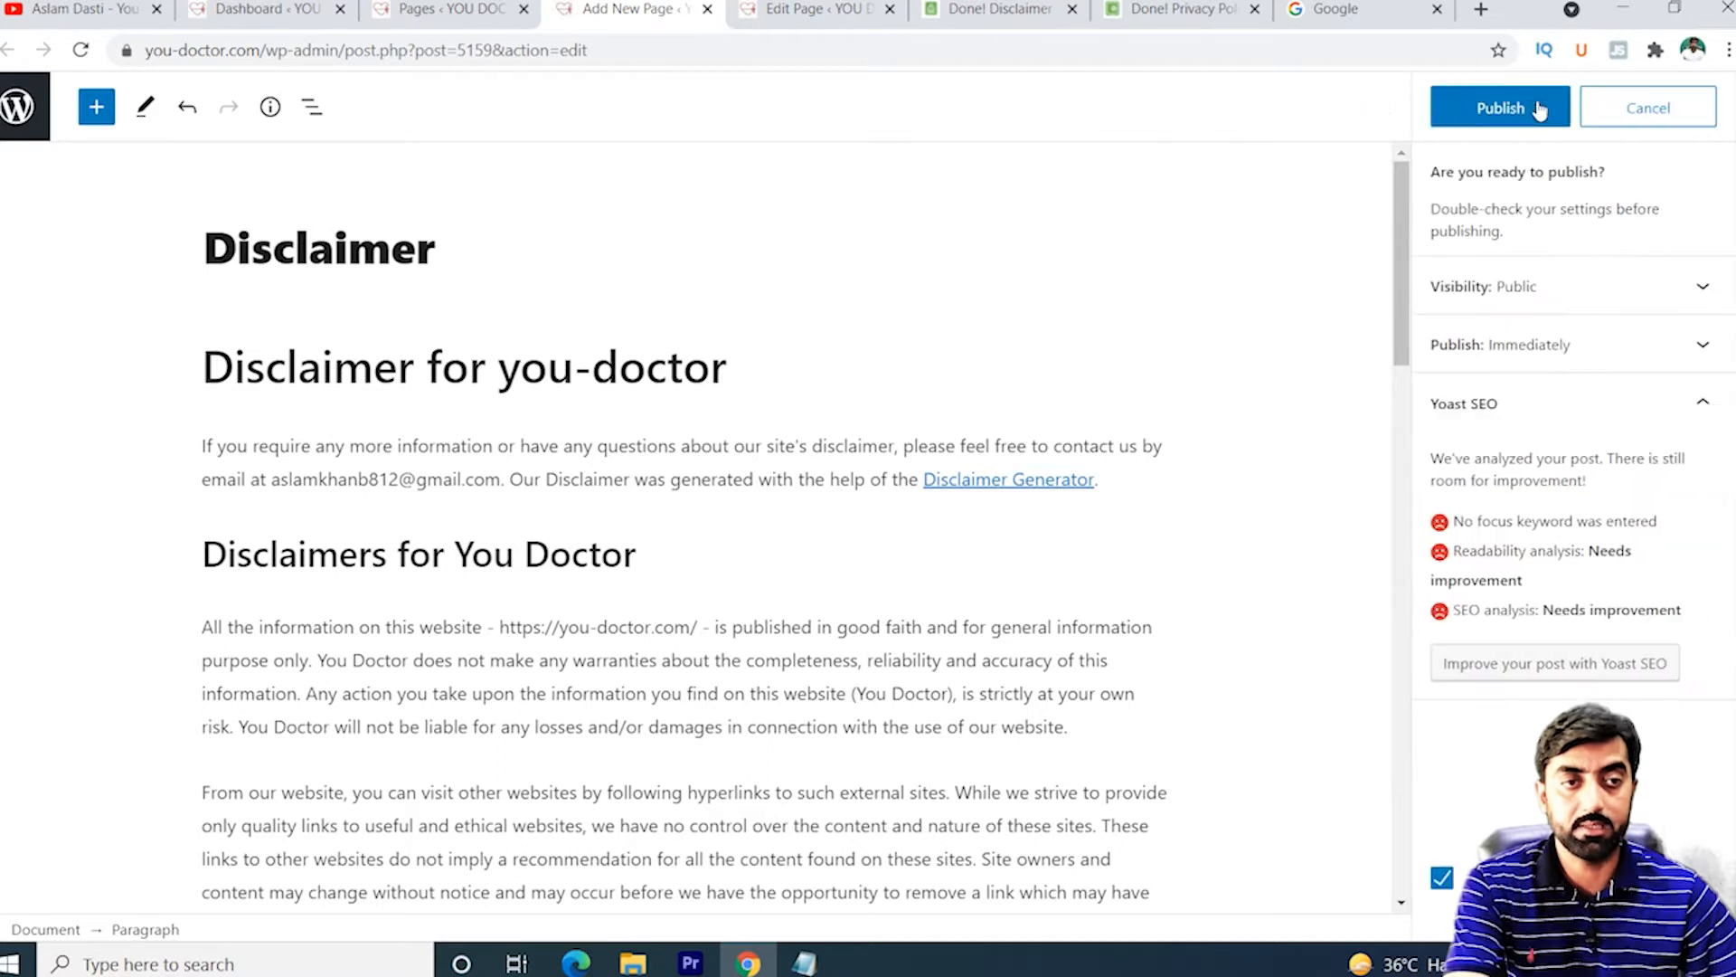
click(1501, 127)
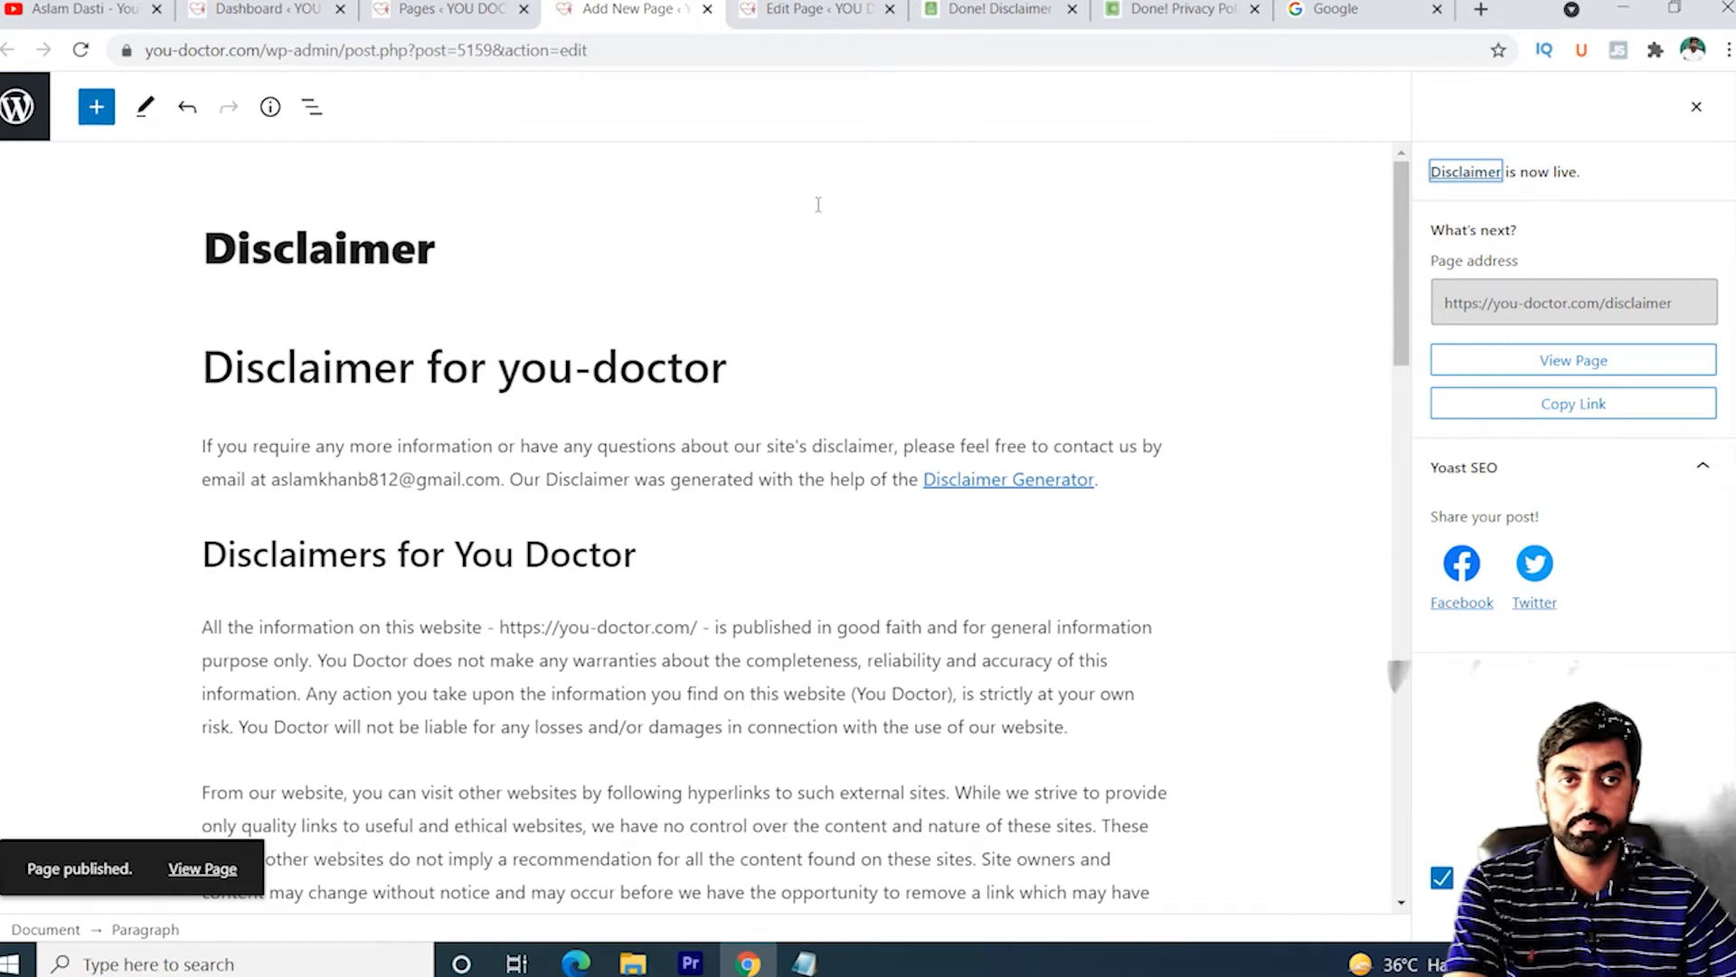
Open the site's menu editor from the dashboard and add the Home link to the "top menu" footer menu
click(454, 16)
click(274, 16)
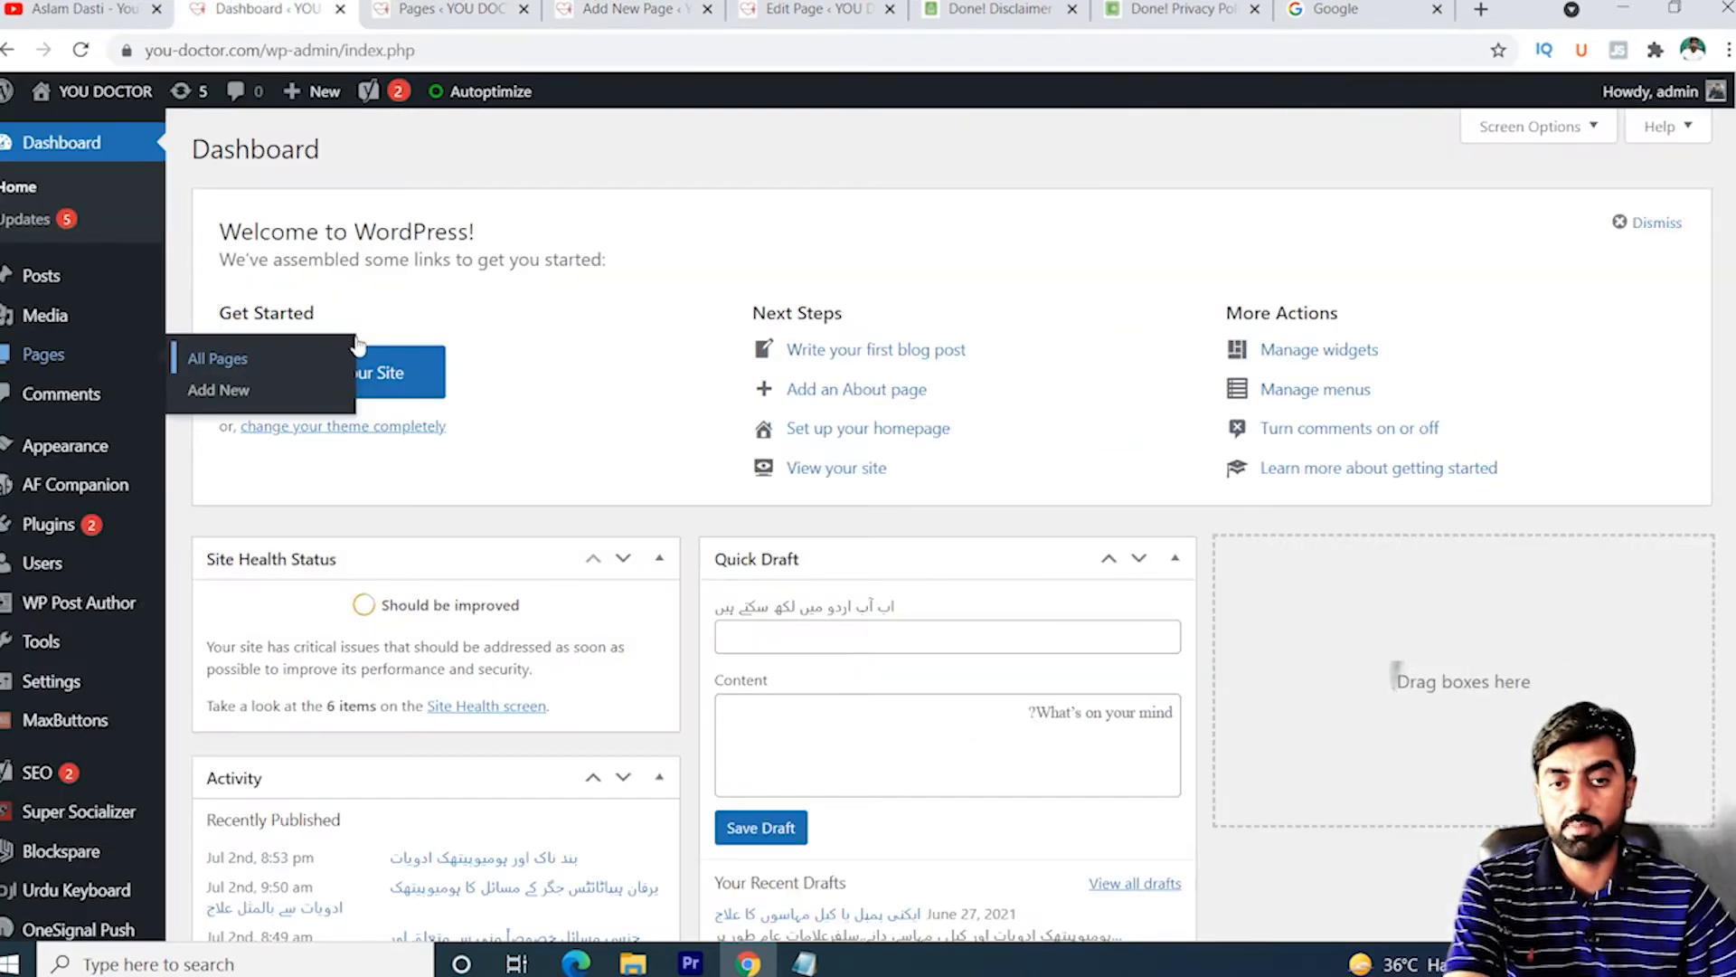
mouse_move(91, 457)
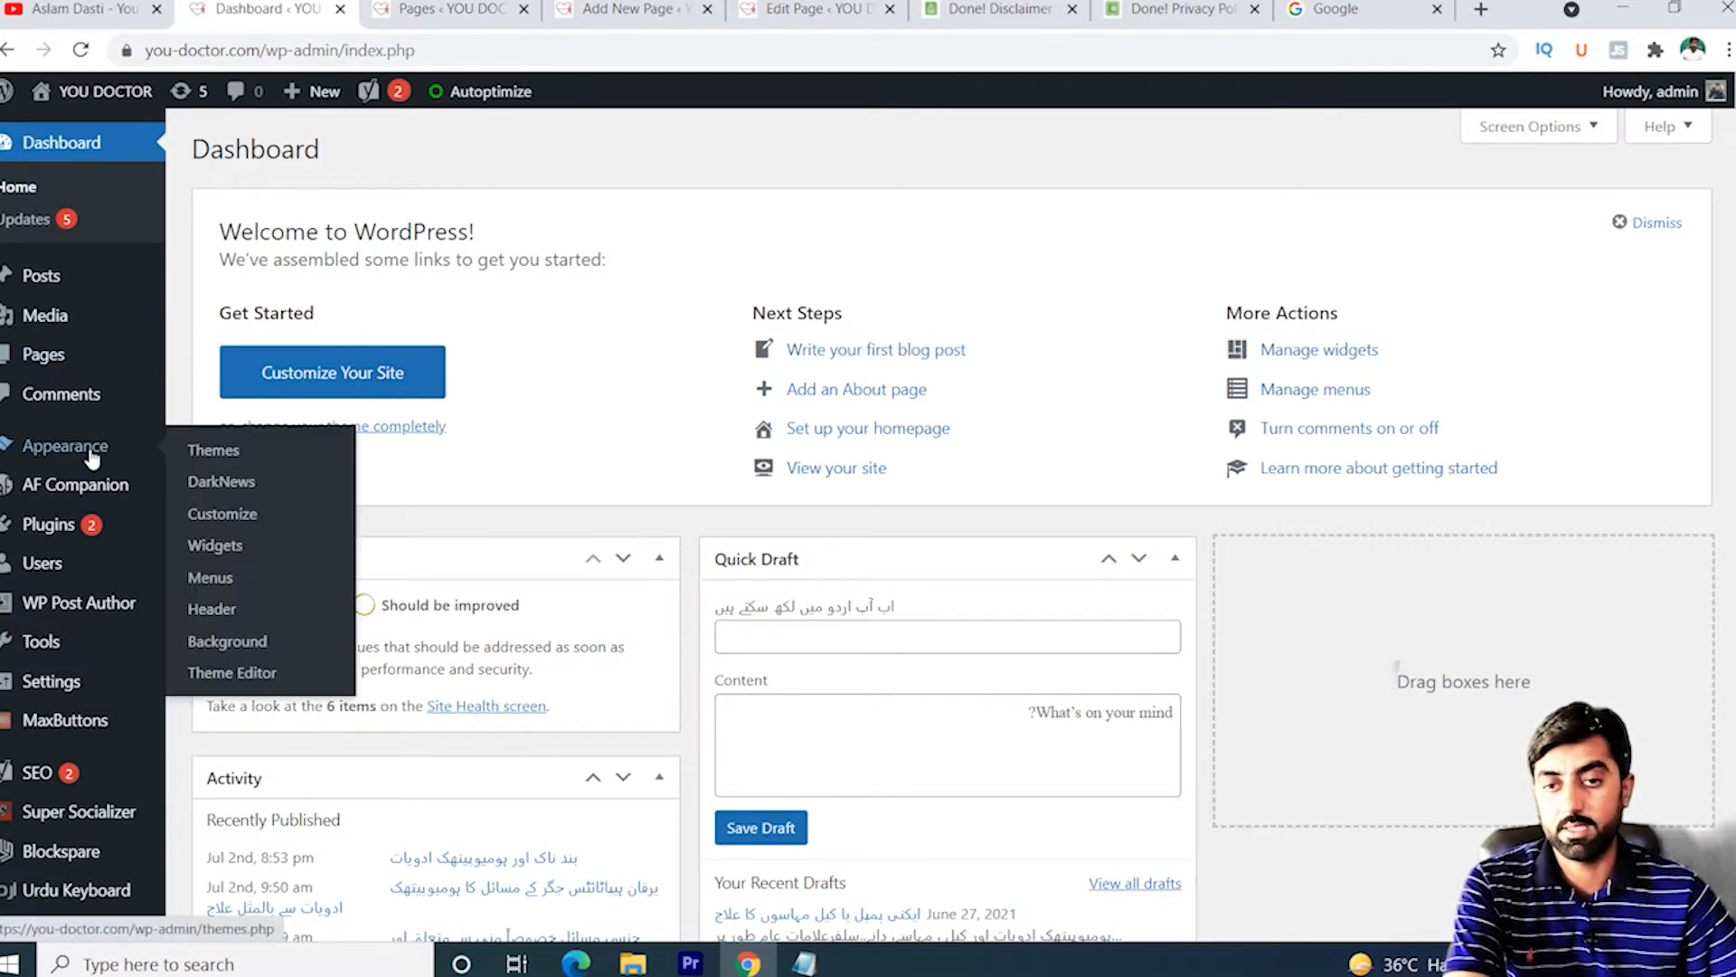
click(210, 578)
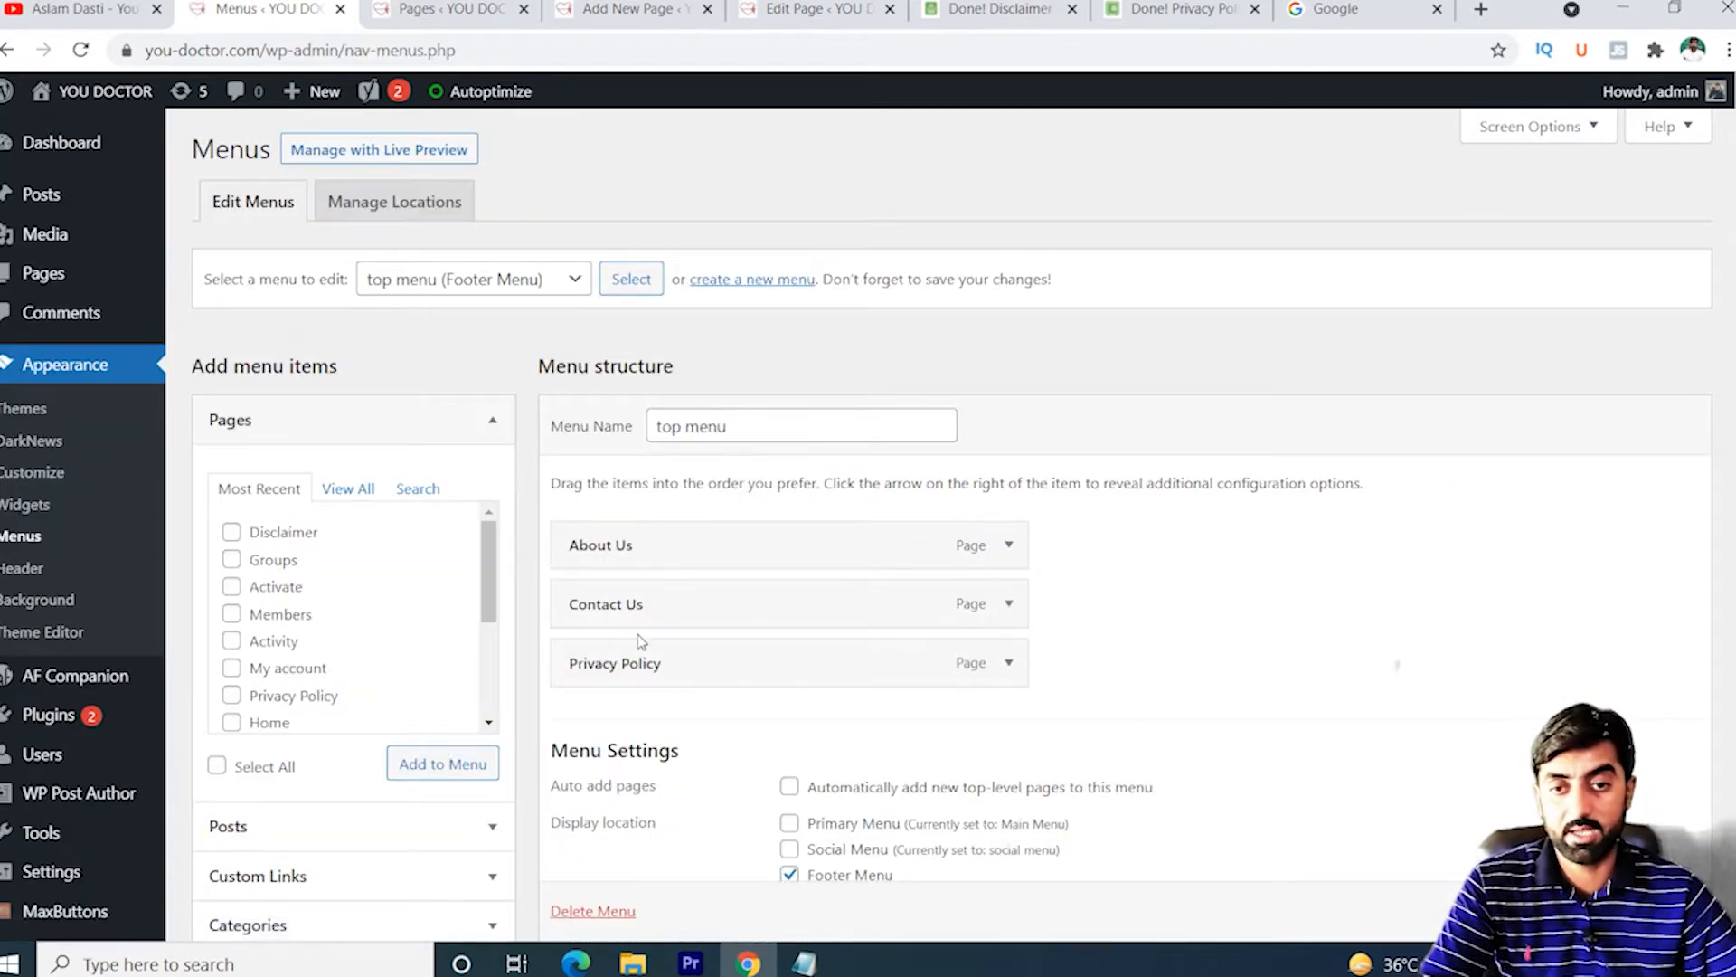
click(350, 490)
click(232, 532)
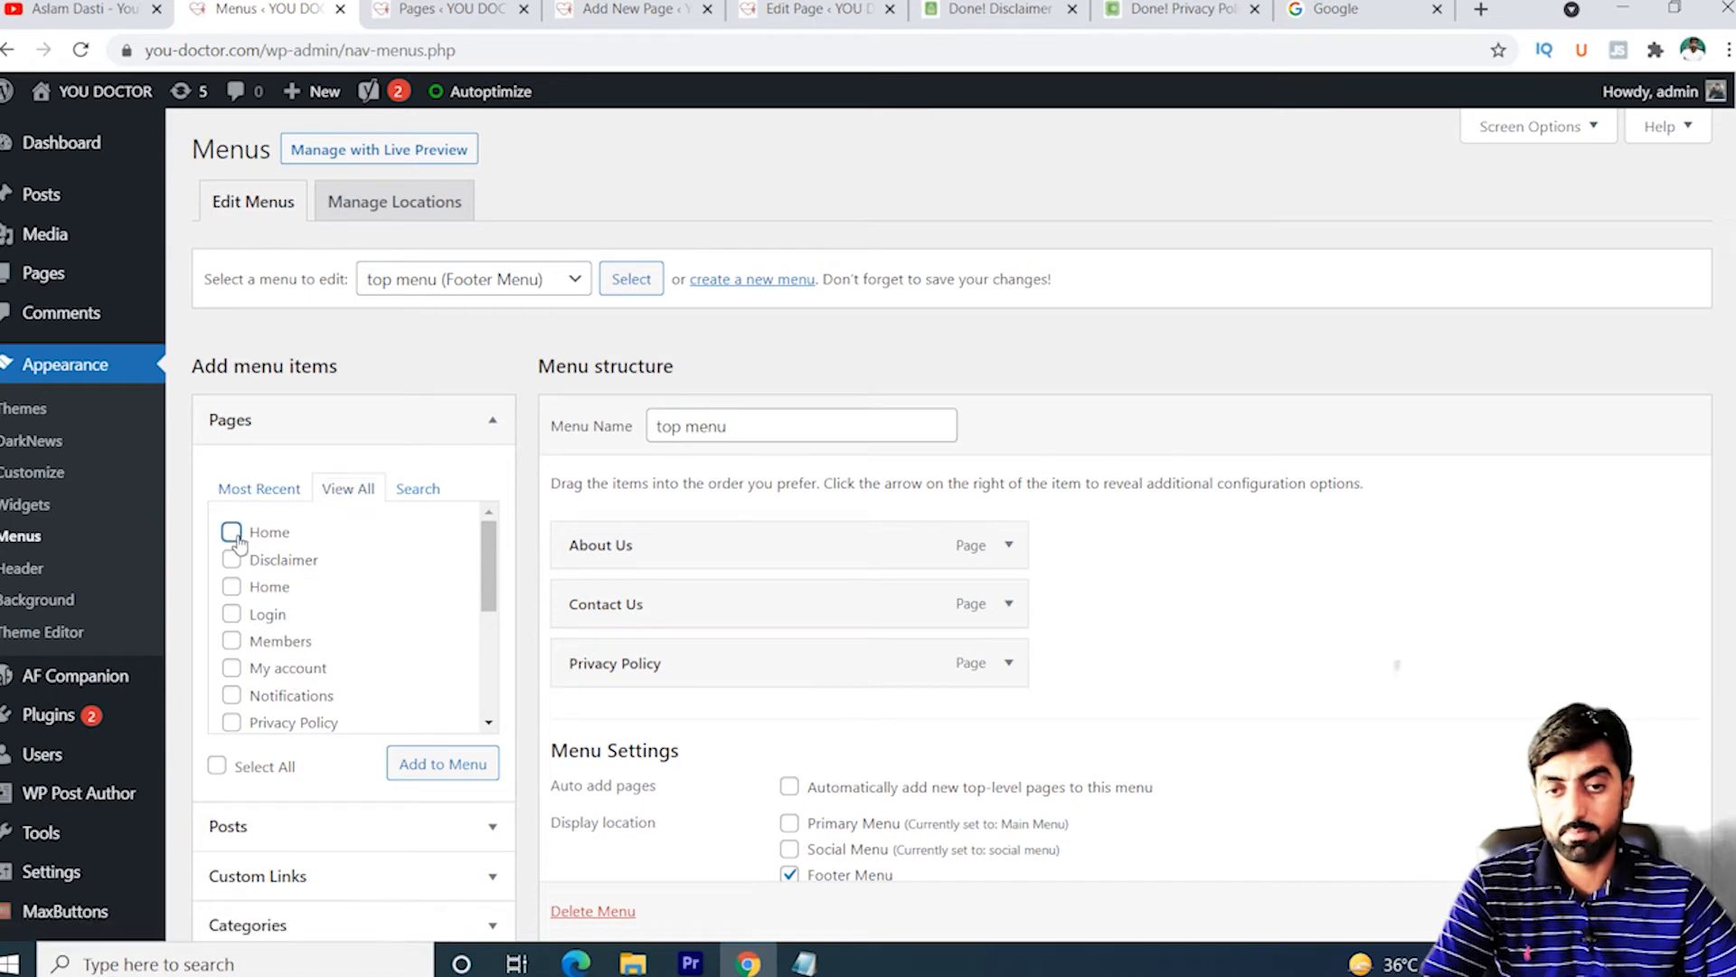
click(411, 766)
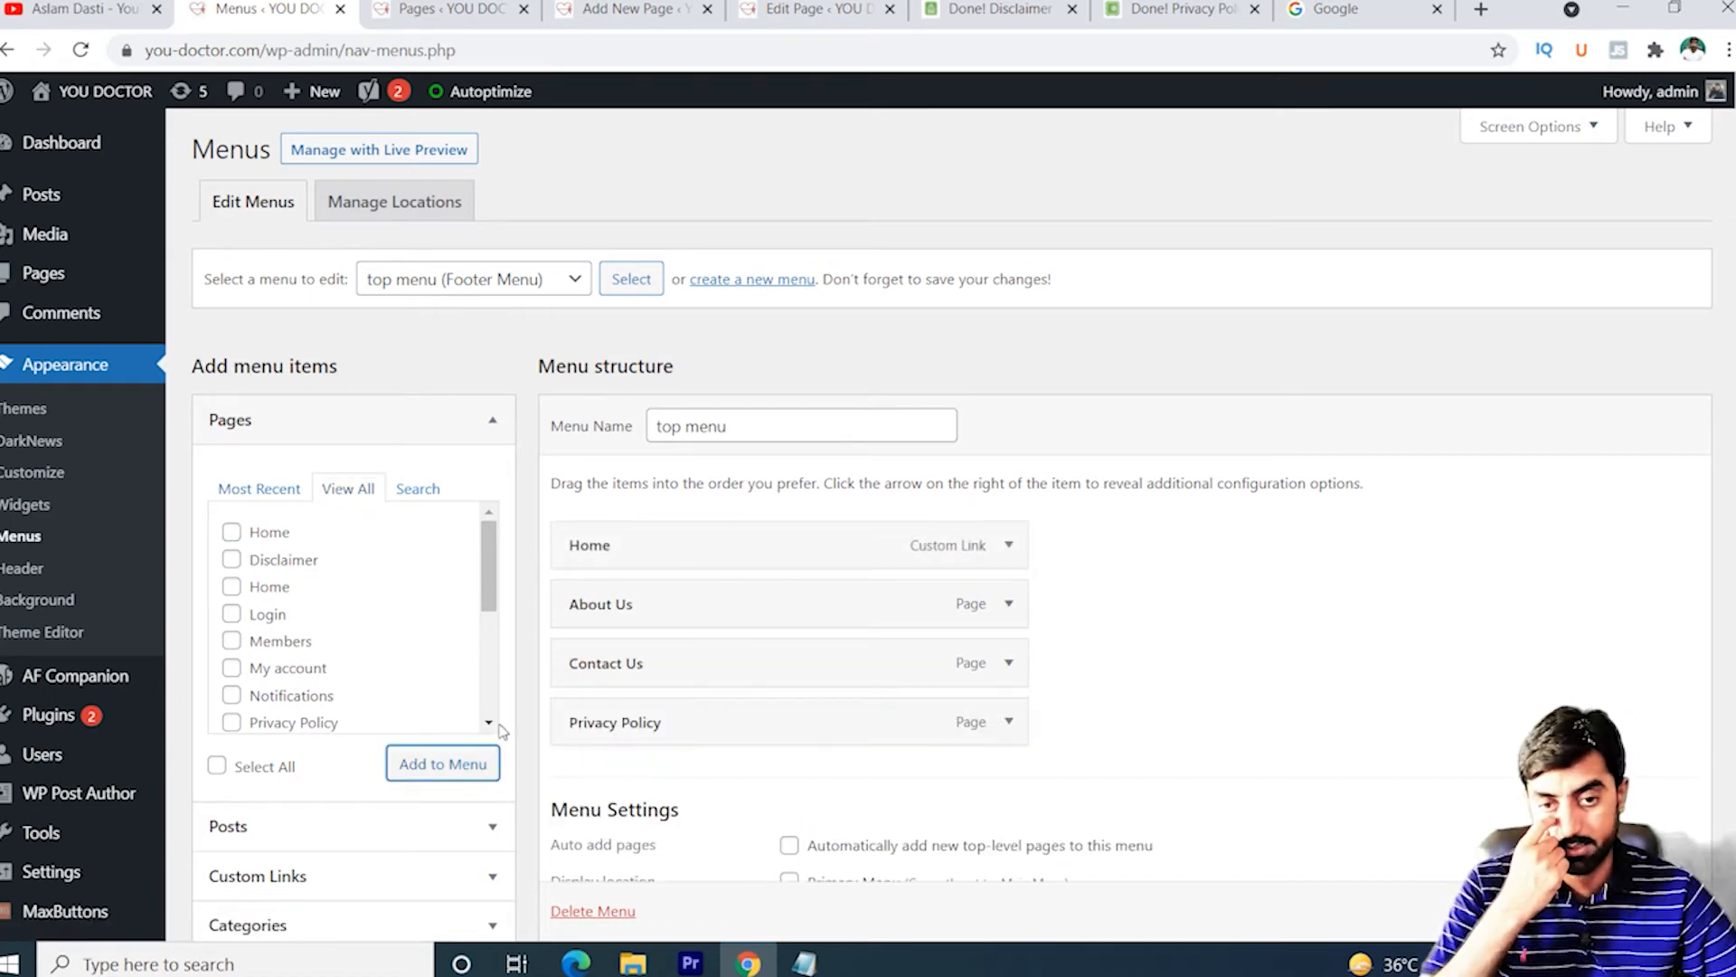
Add the Disclaimer page to the "top menu" footer menu and save the menu
scroll(387, 821, down, 1)
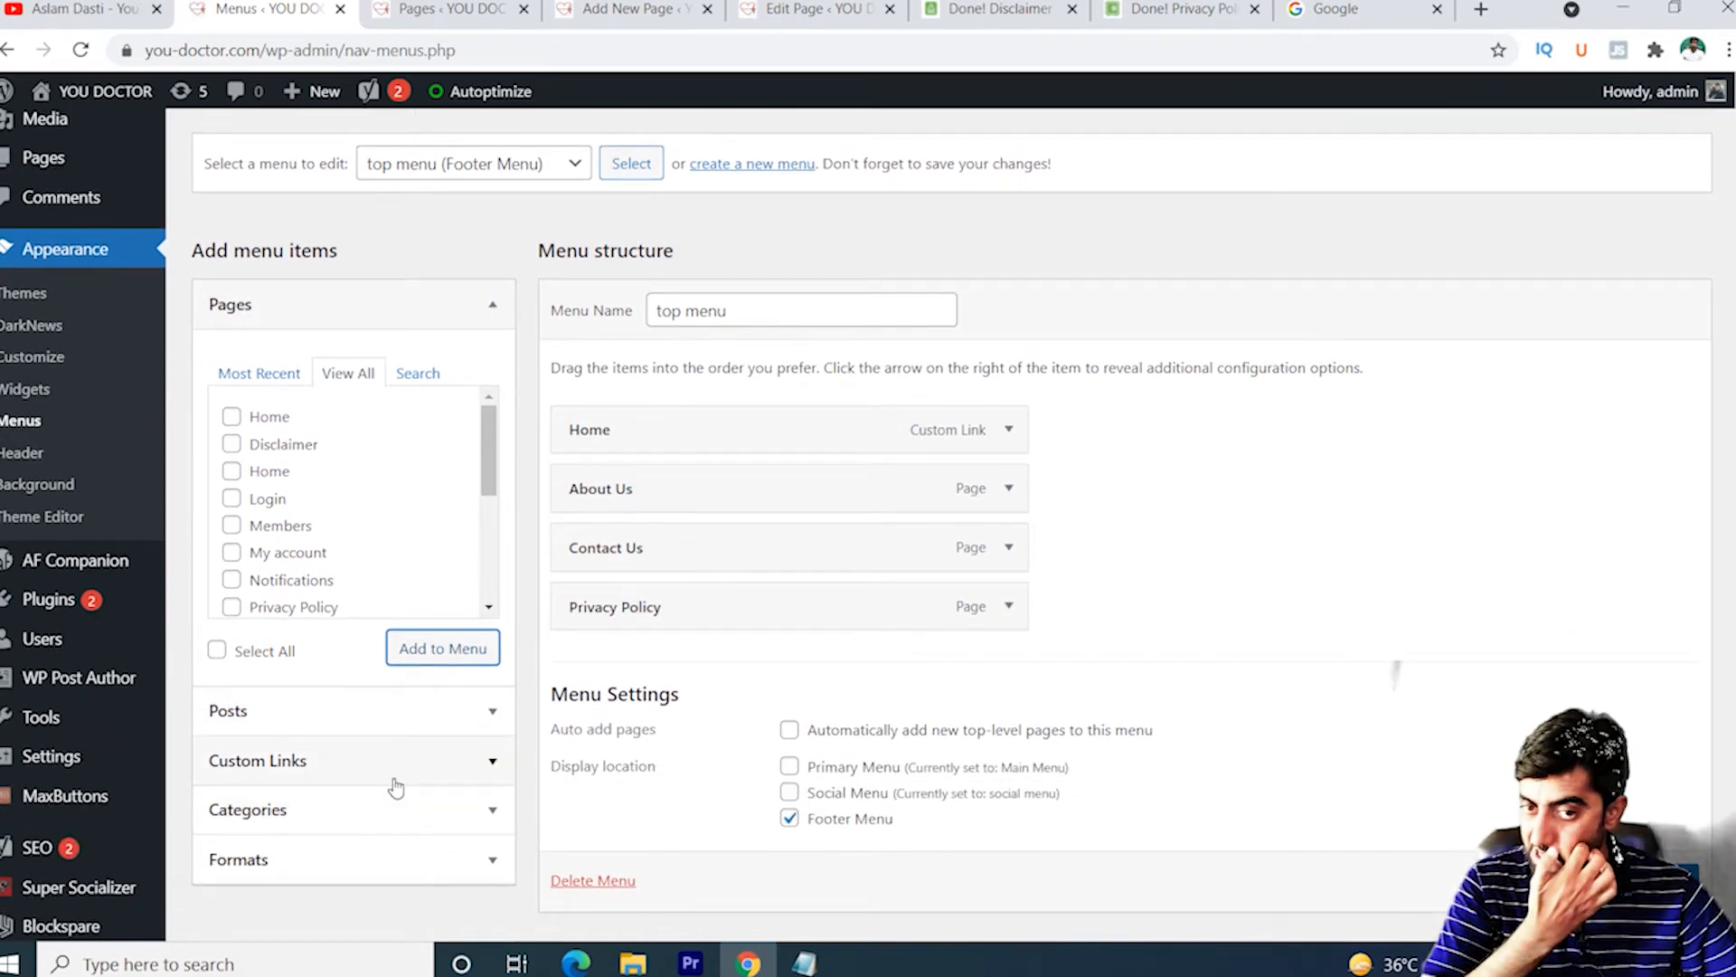
scroll(358, 497, down, 2)
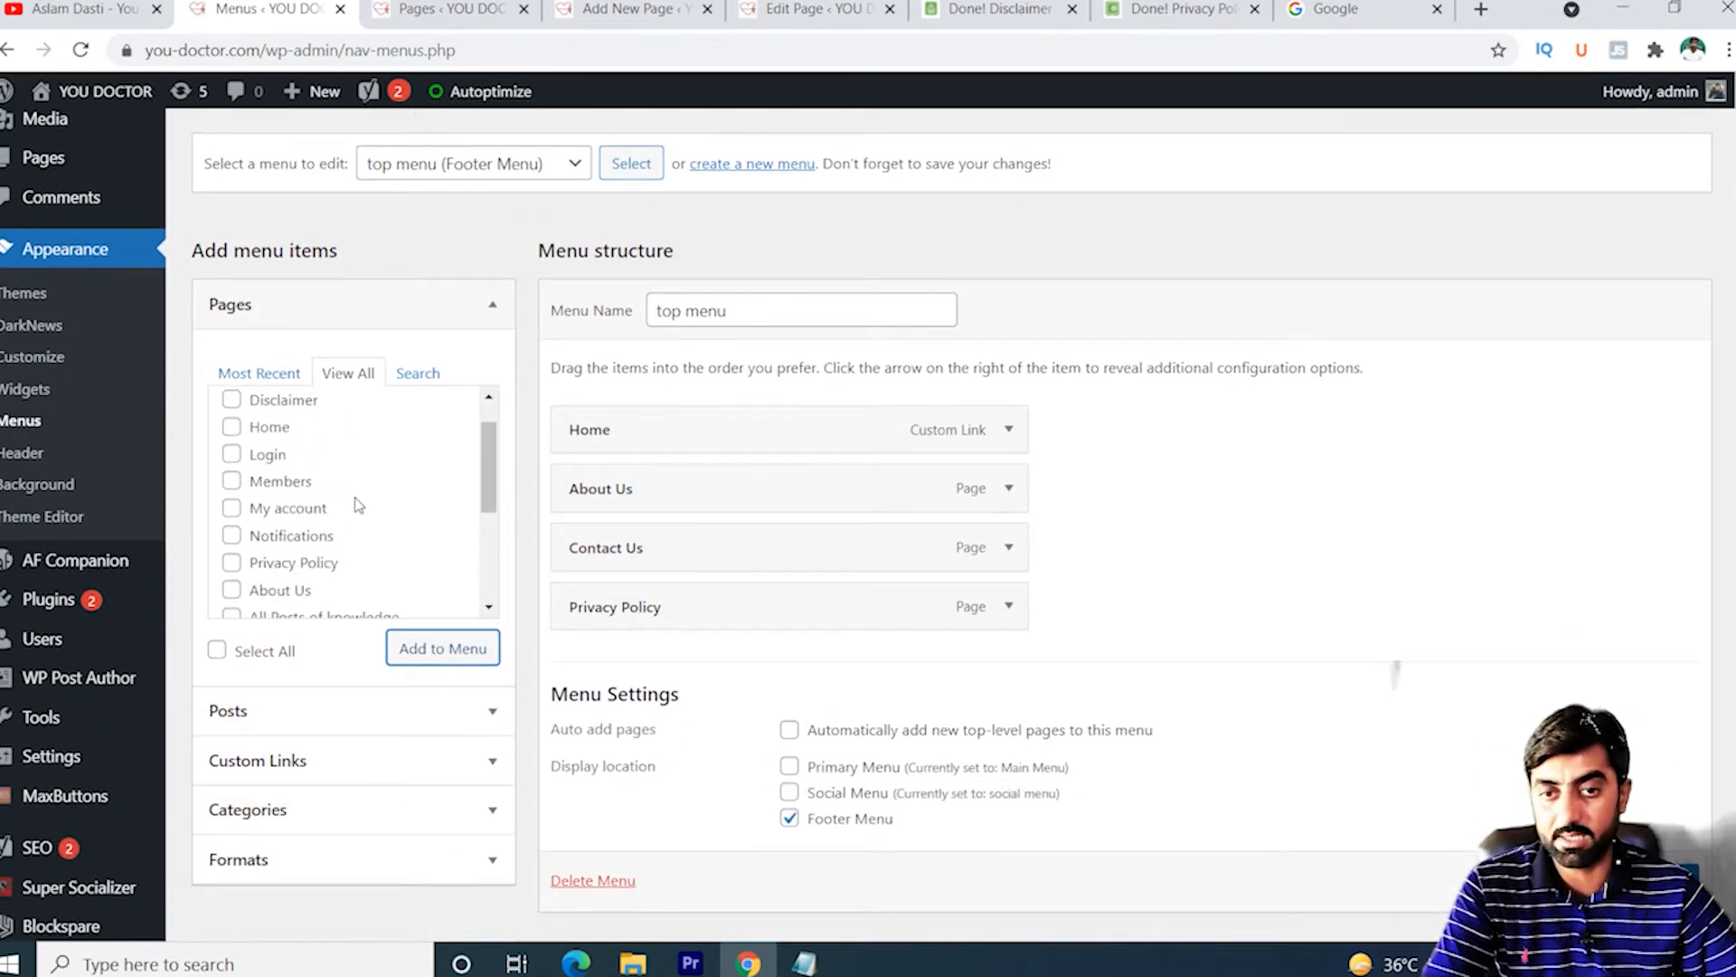
scroll(356, 502, up, 2)
click(232, 446)
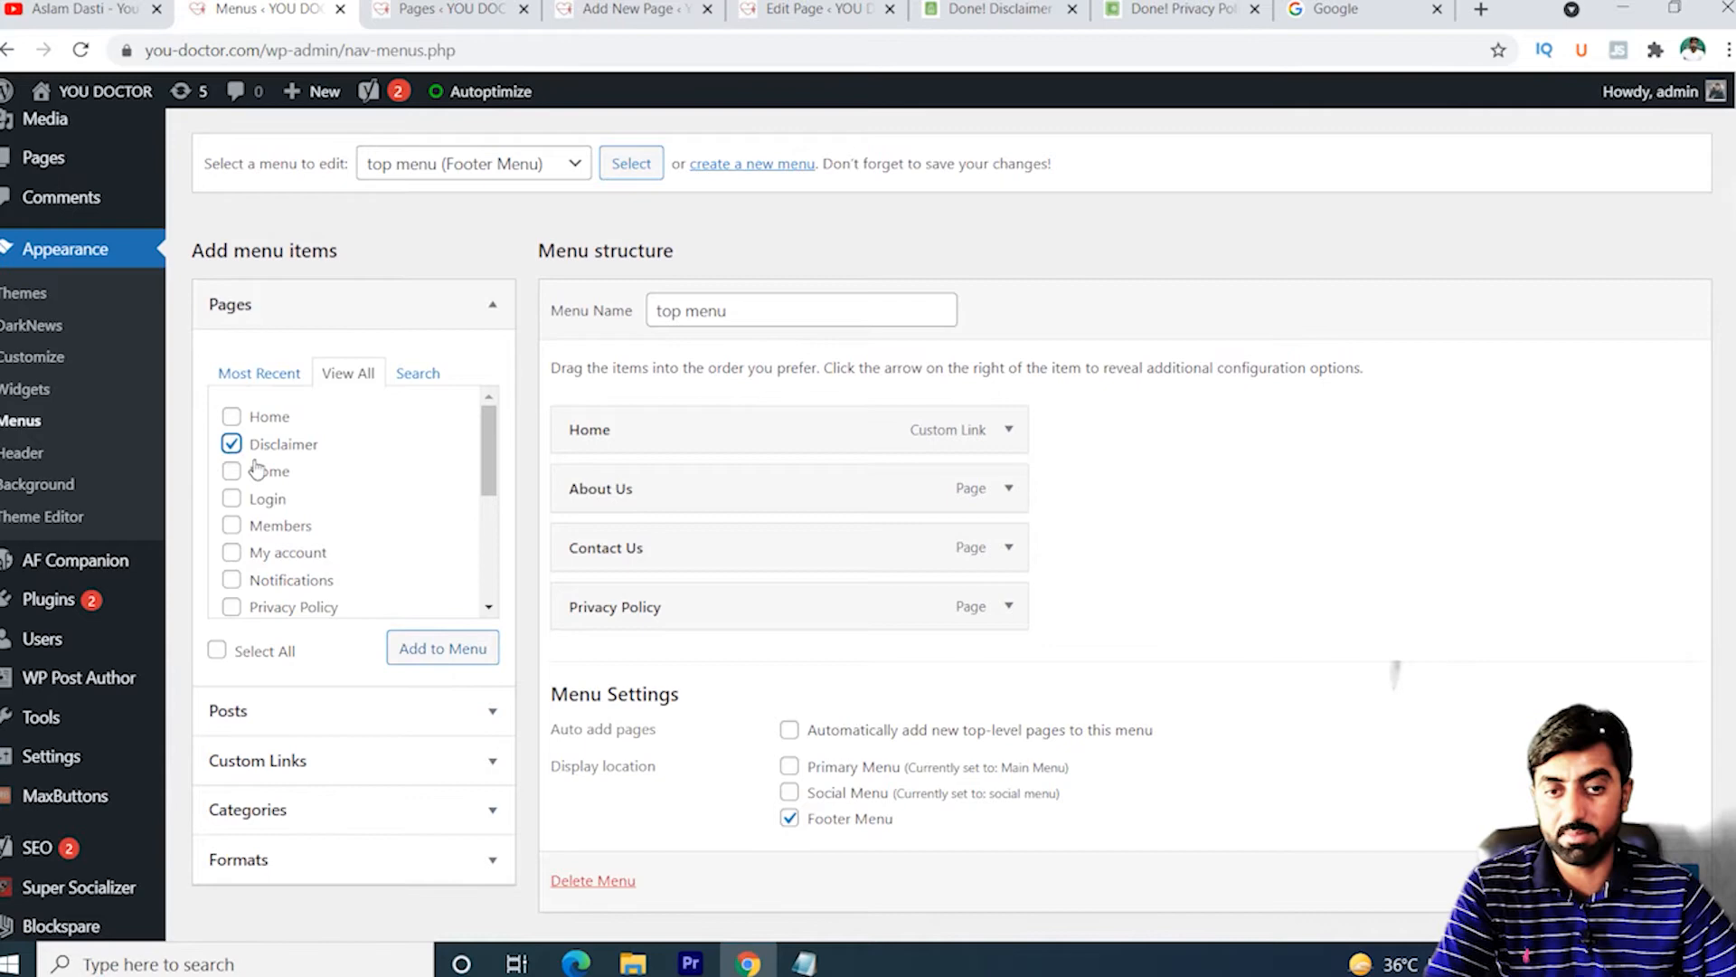
click(447, 654)
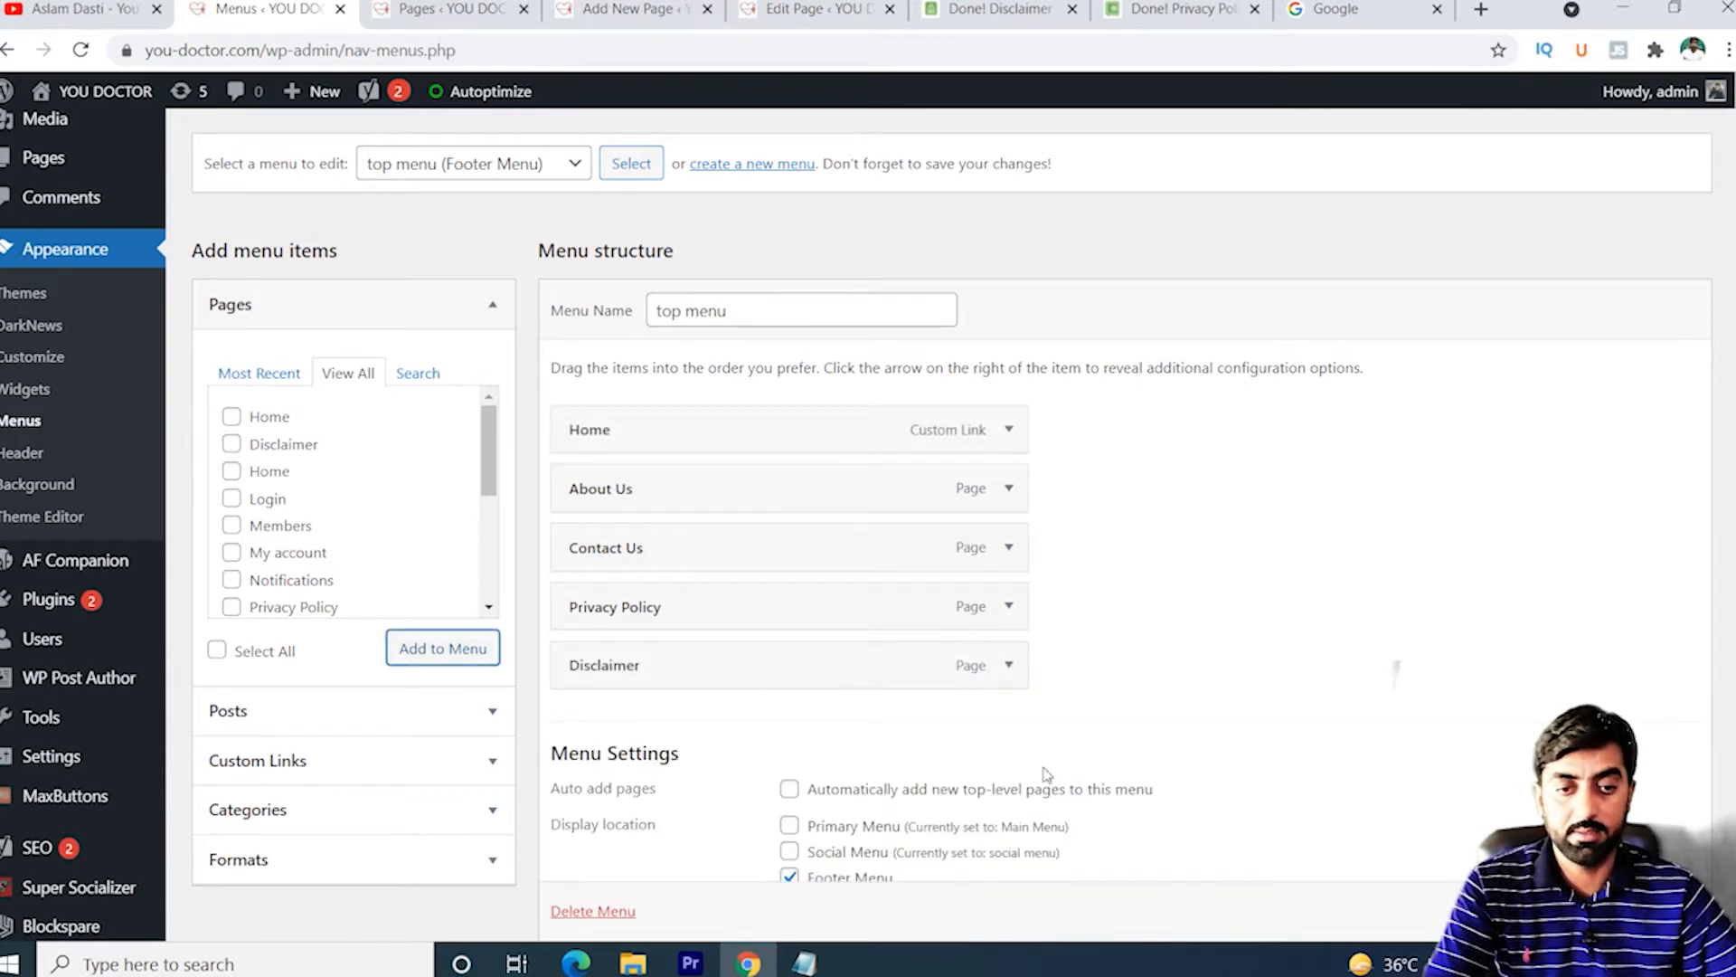
scroll(934, 791, down, 1)
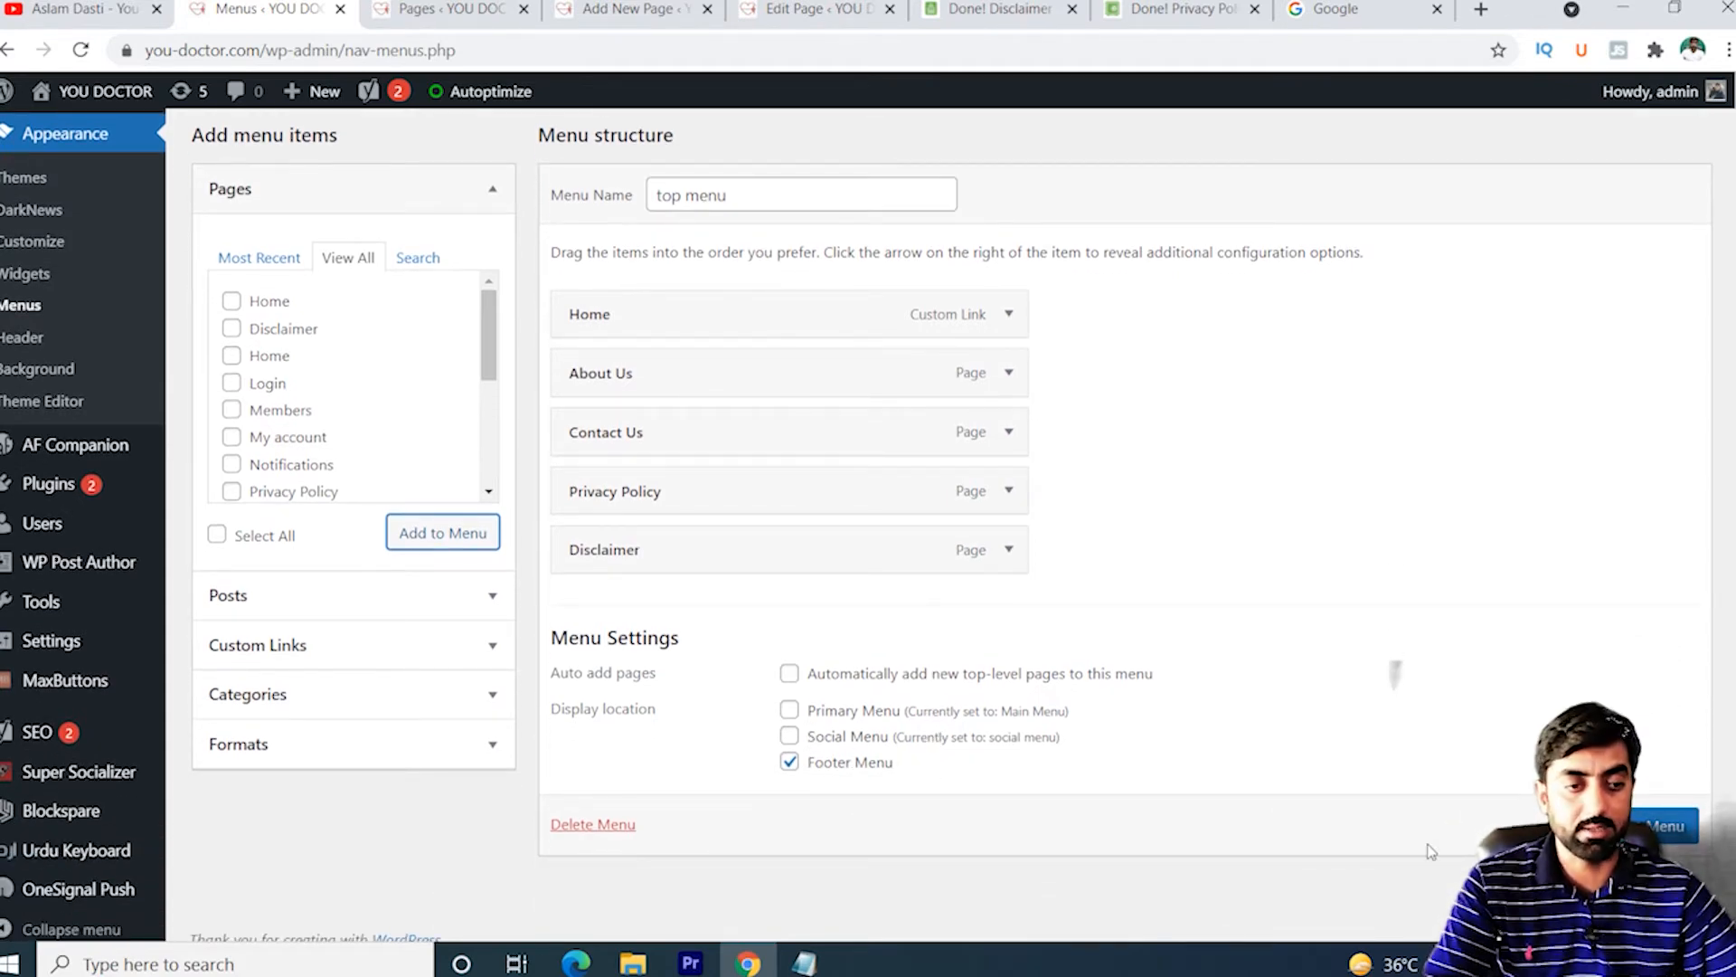
click(1668, 825)
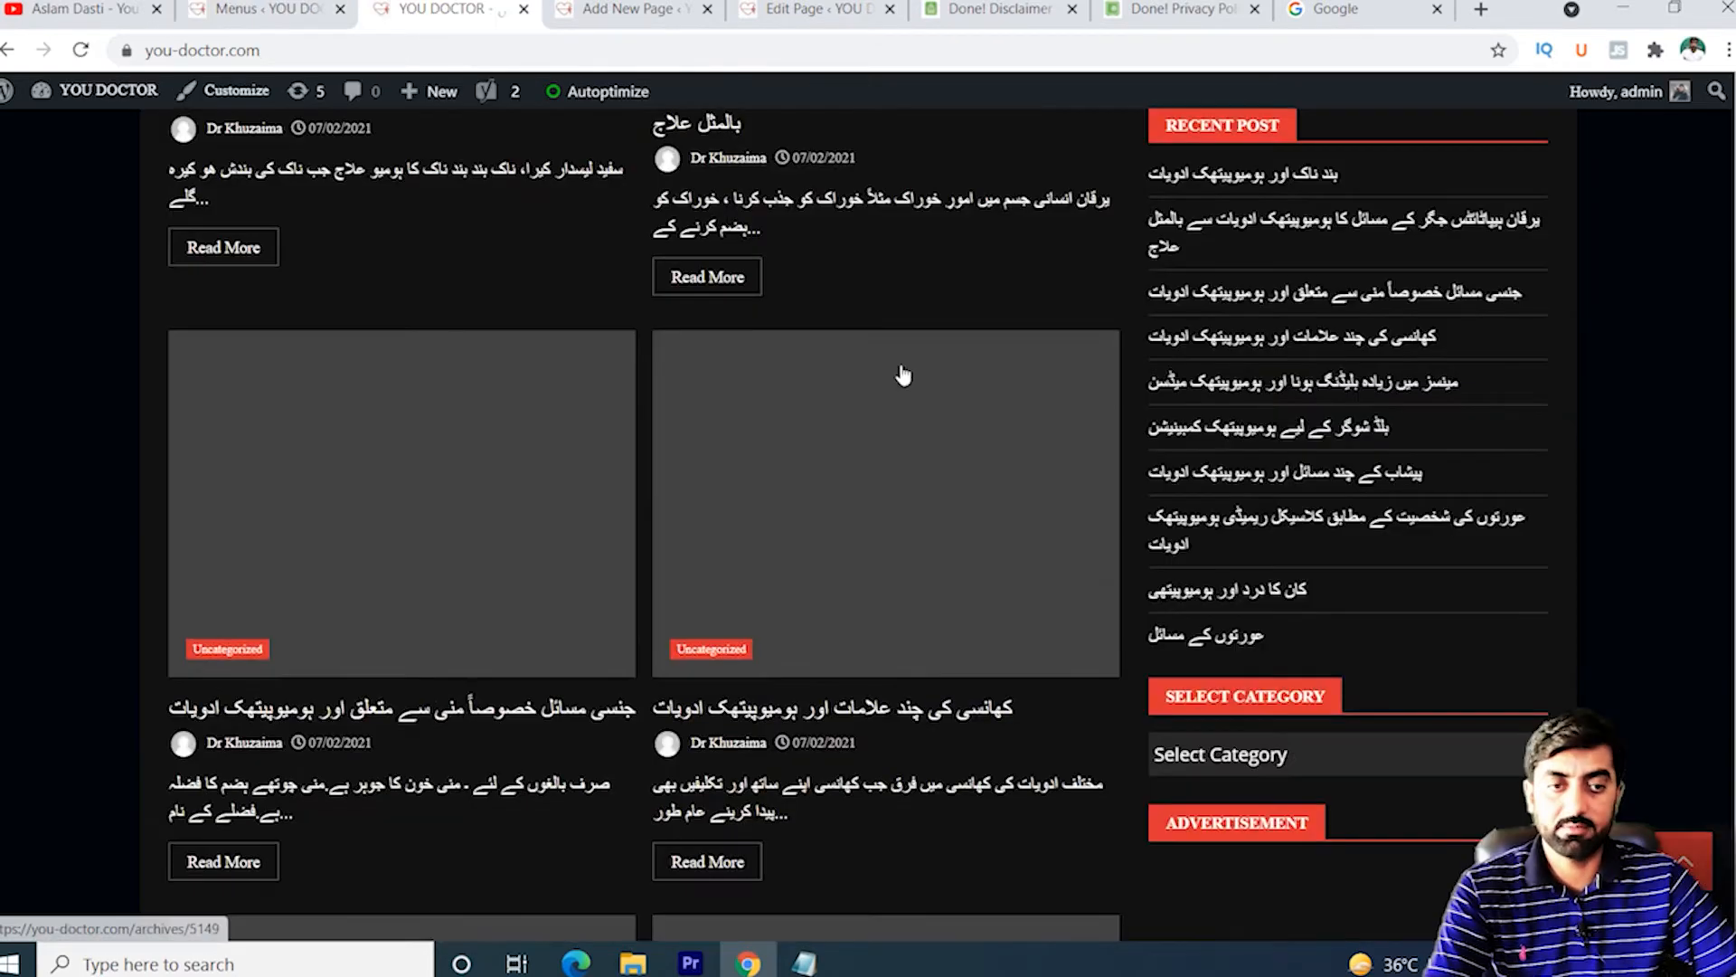
Check the footer links on the live you-doctor.com home page, then open the Privacy Policy page and look through its published text
scroll(905, 377, down, 14)
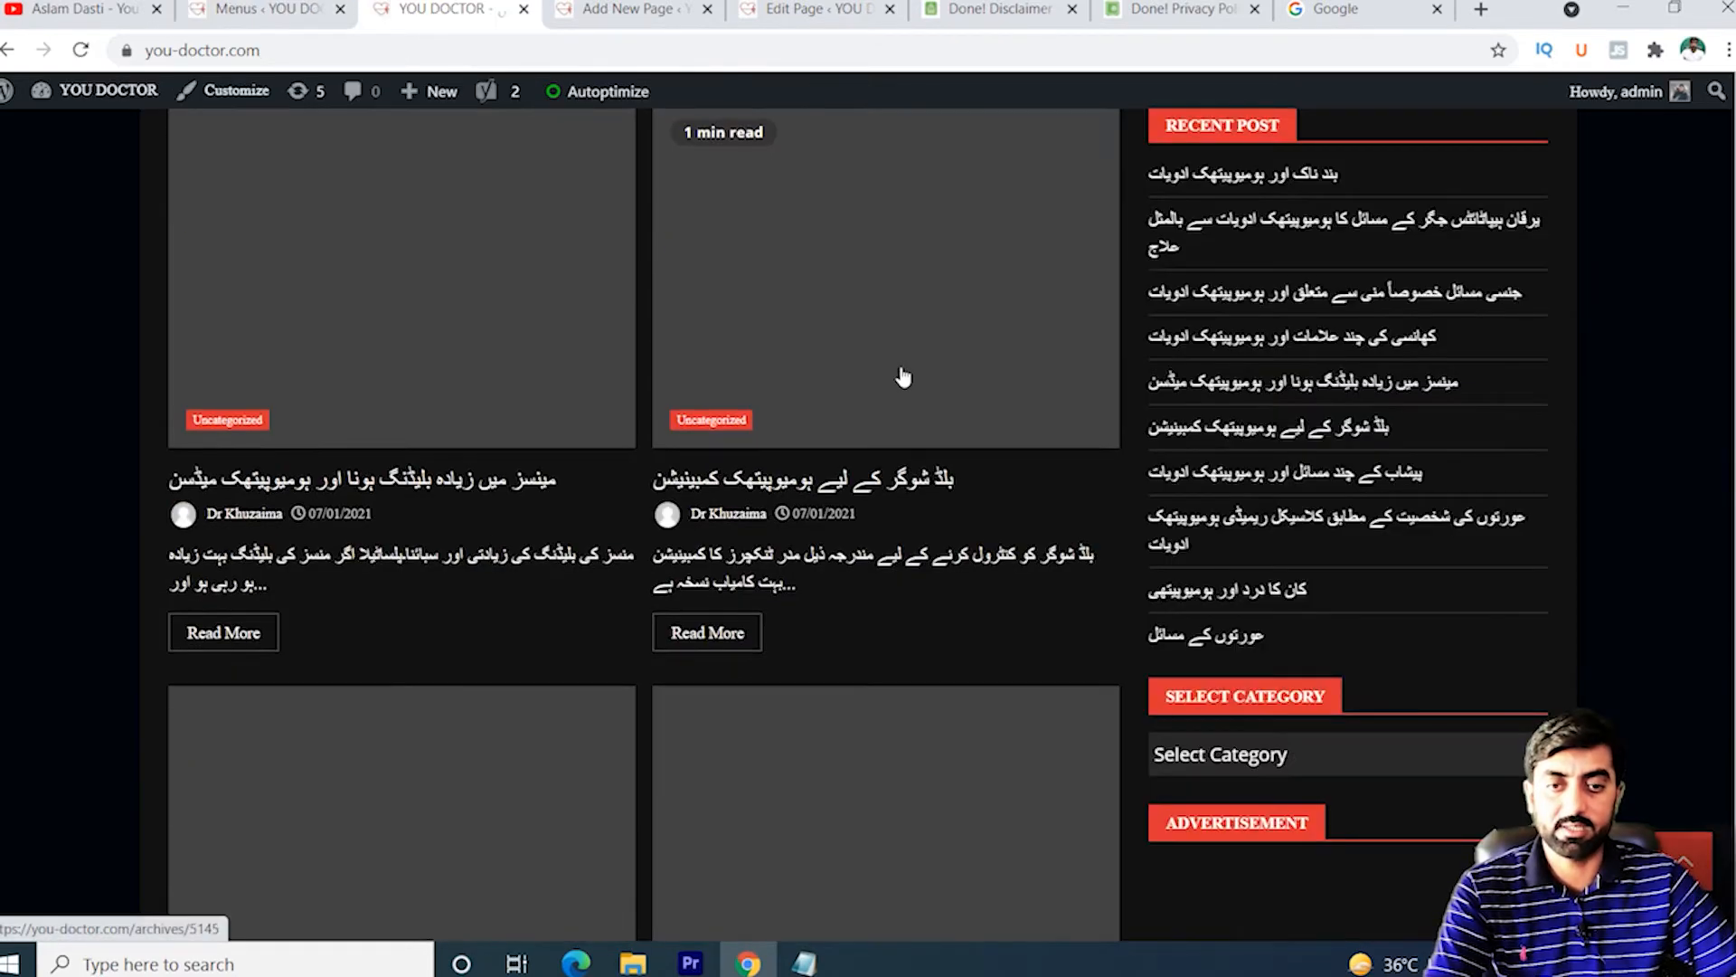
scroll(901, 377, down, 8)
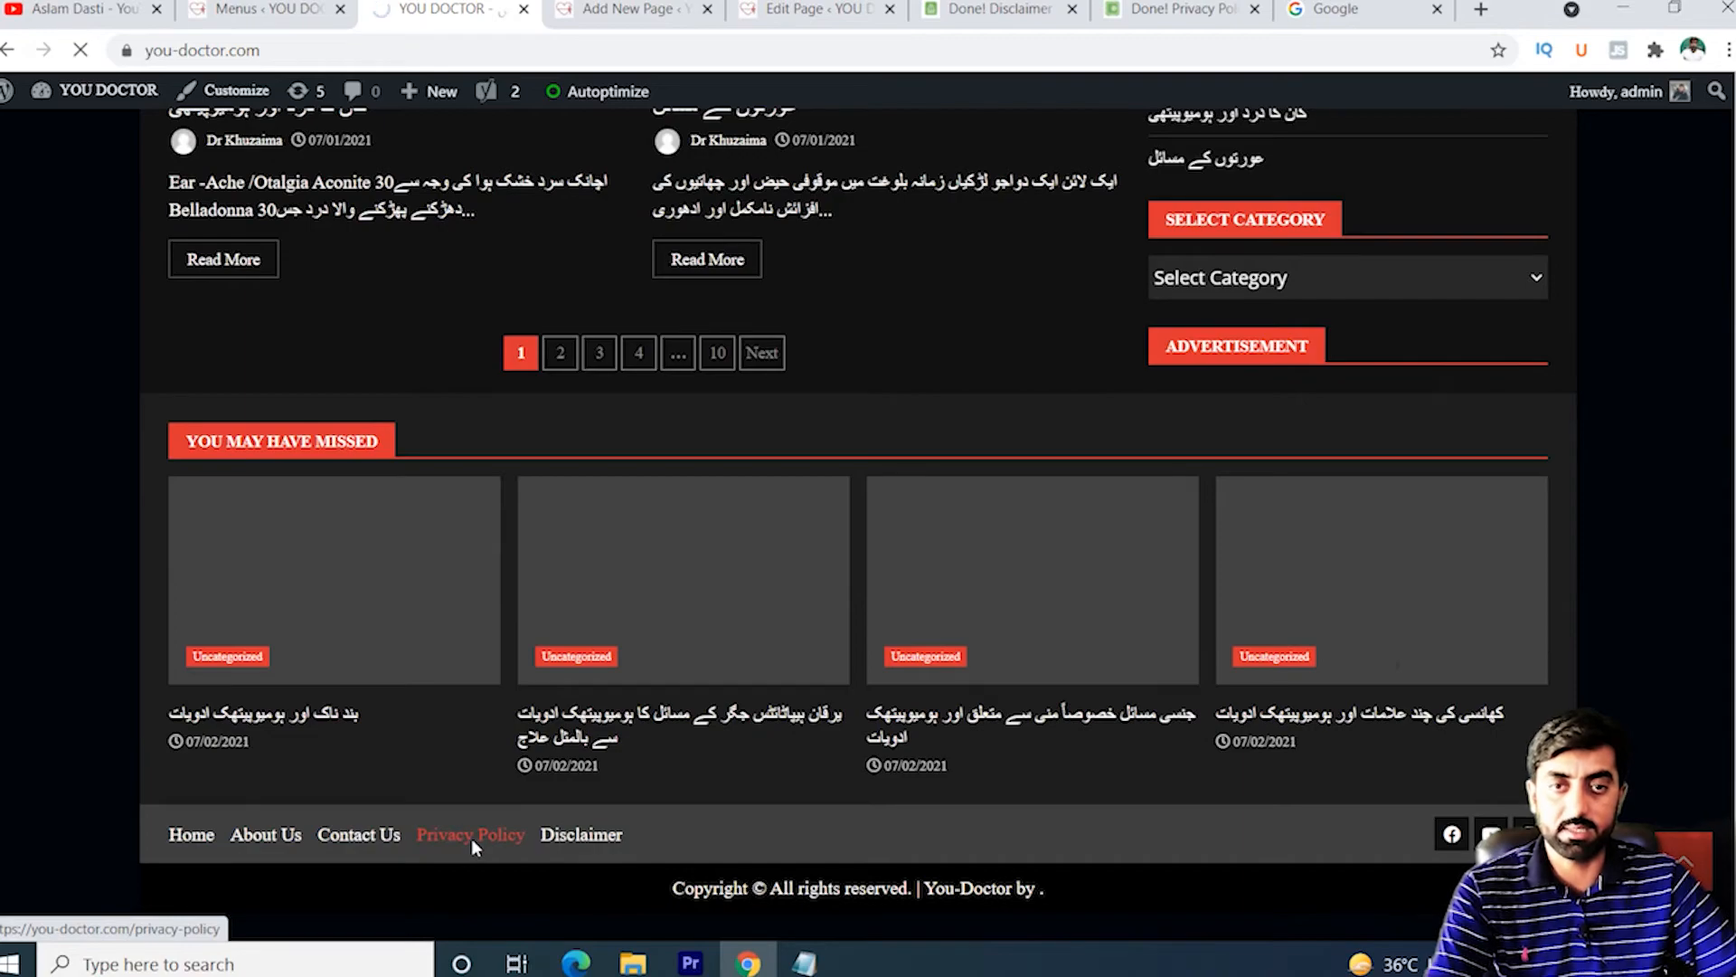
scroll(473, 850, down, 15)
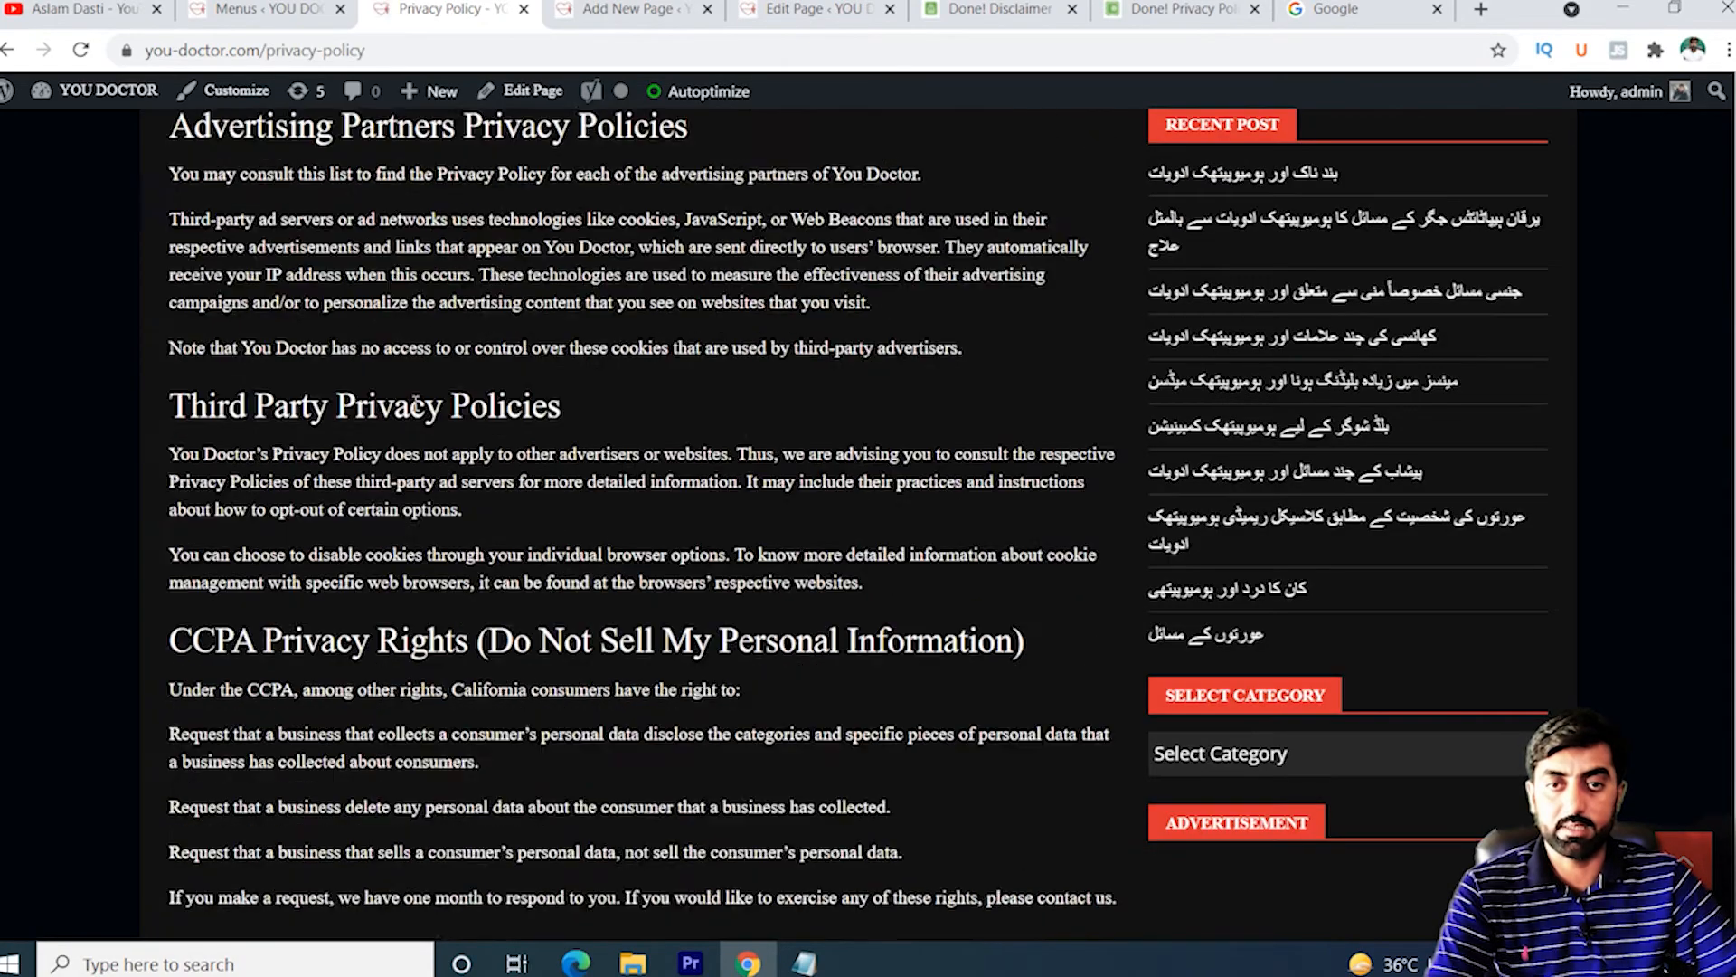
scroll(415, 404, up, 15)
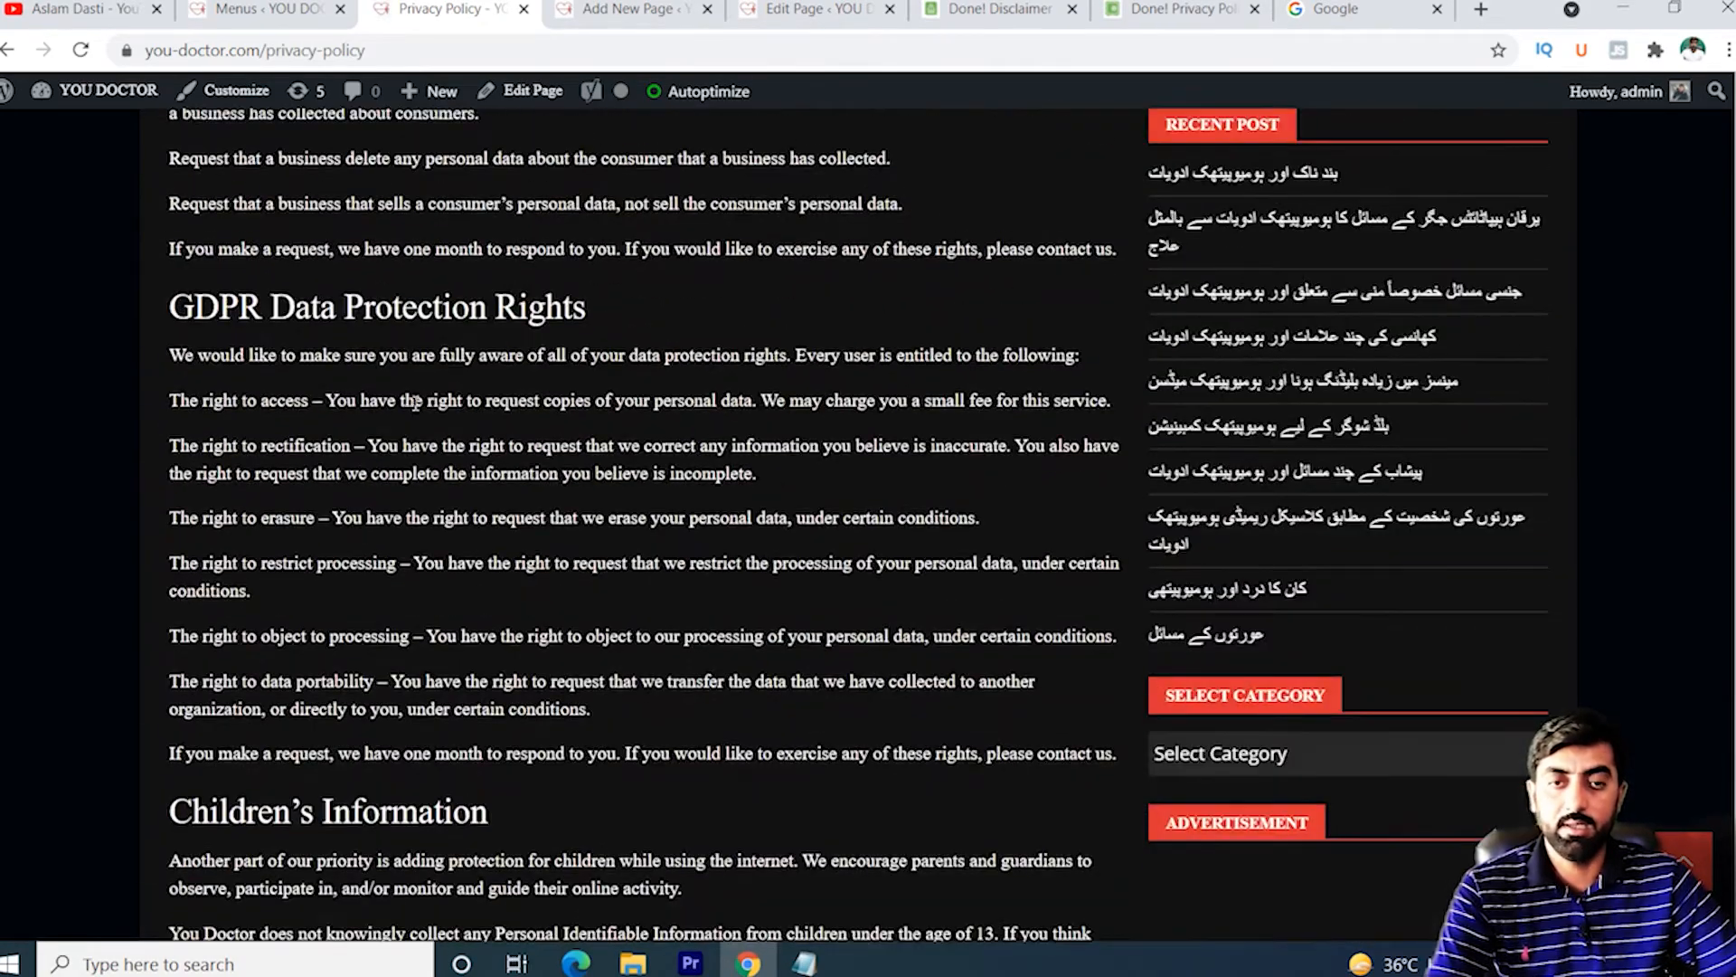
scroll(415, 404, up, 6)
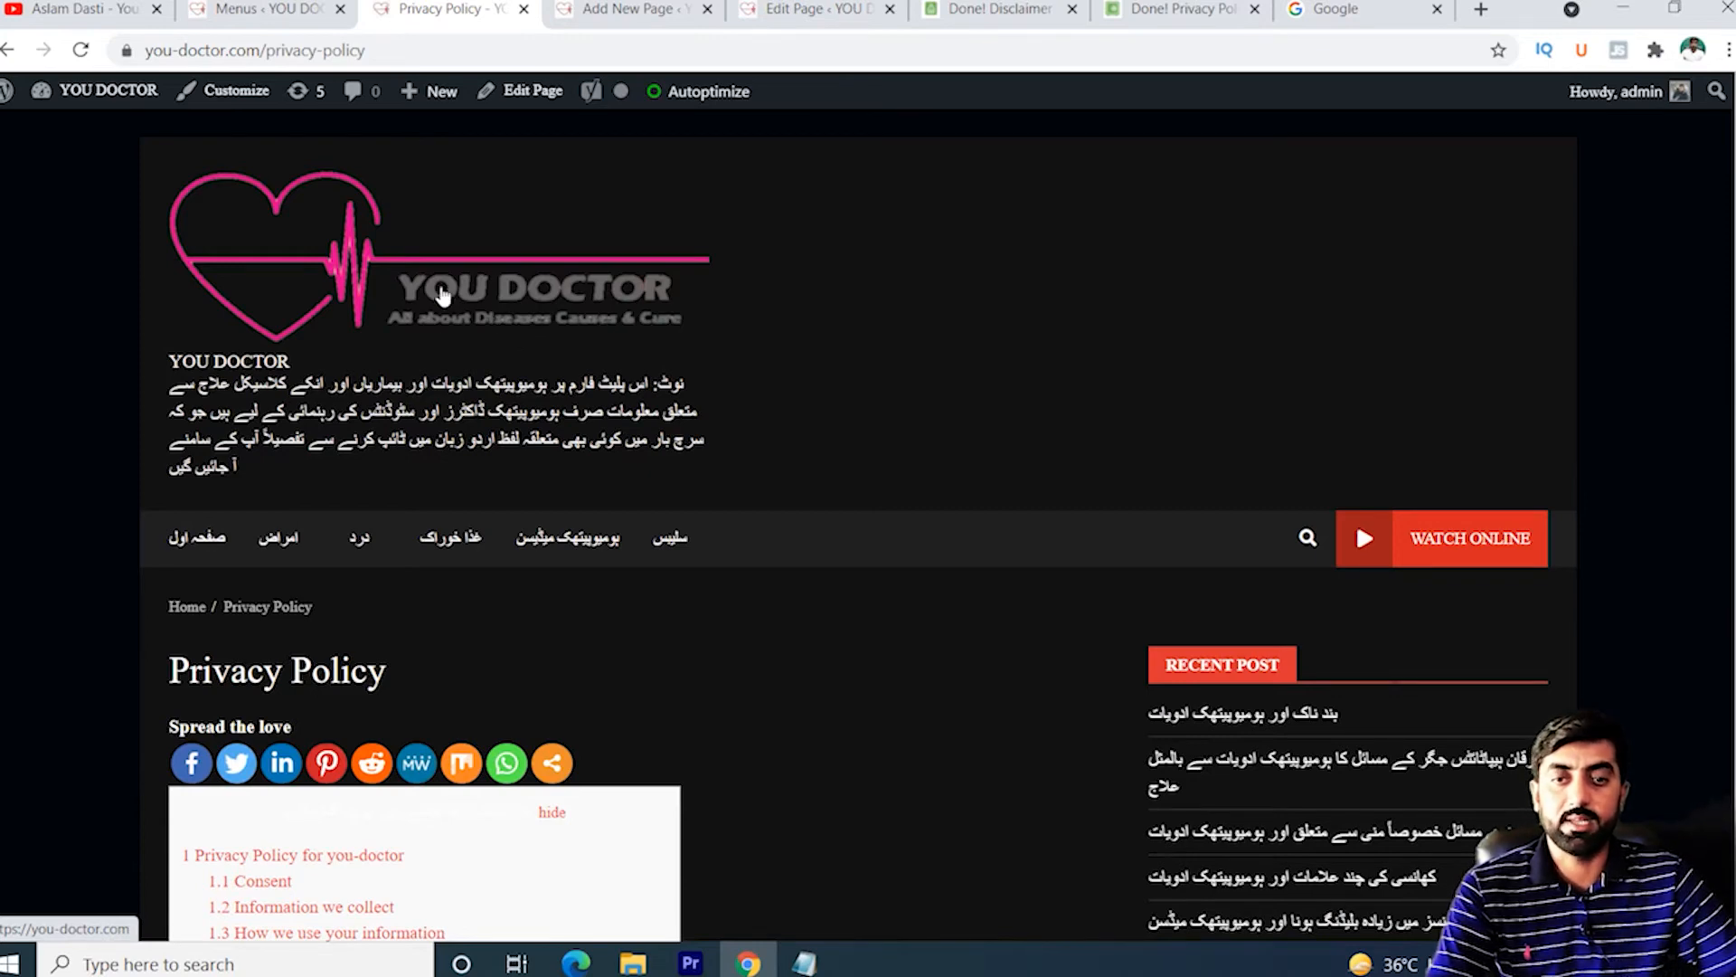
mouse_move(681, 543)
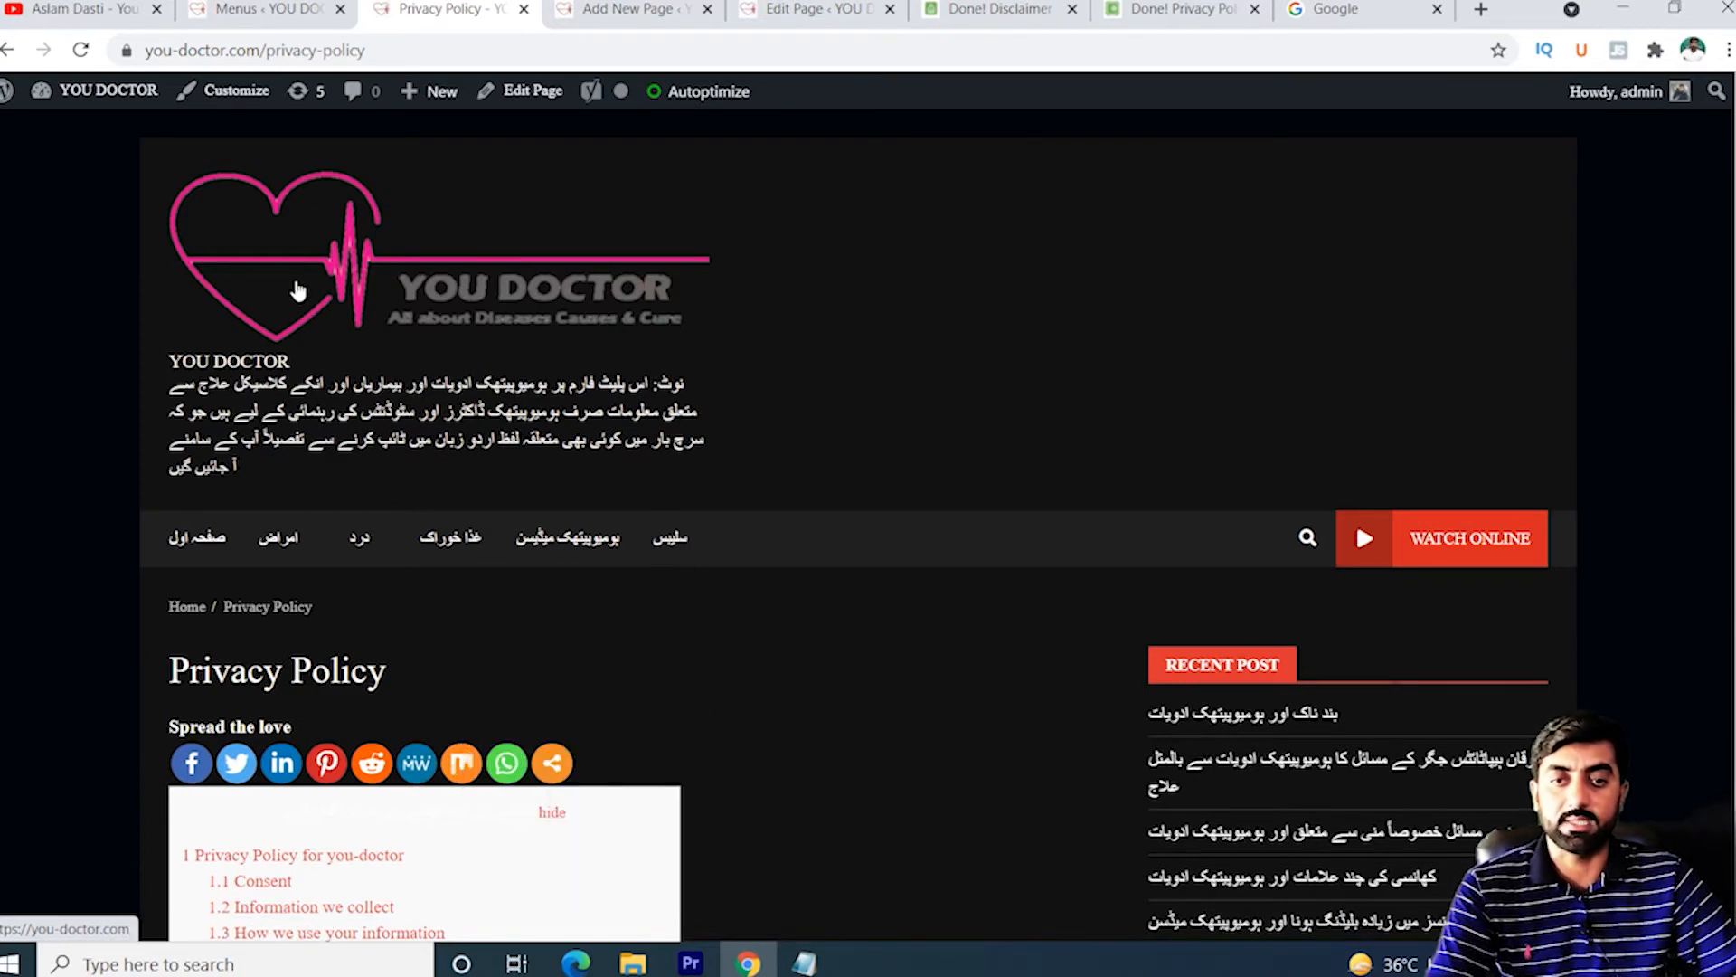
scroll(479, 271, down, 20)
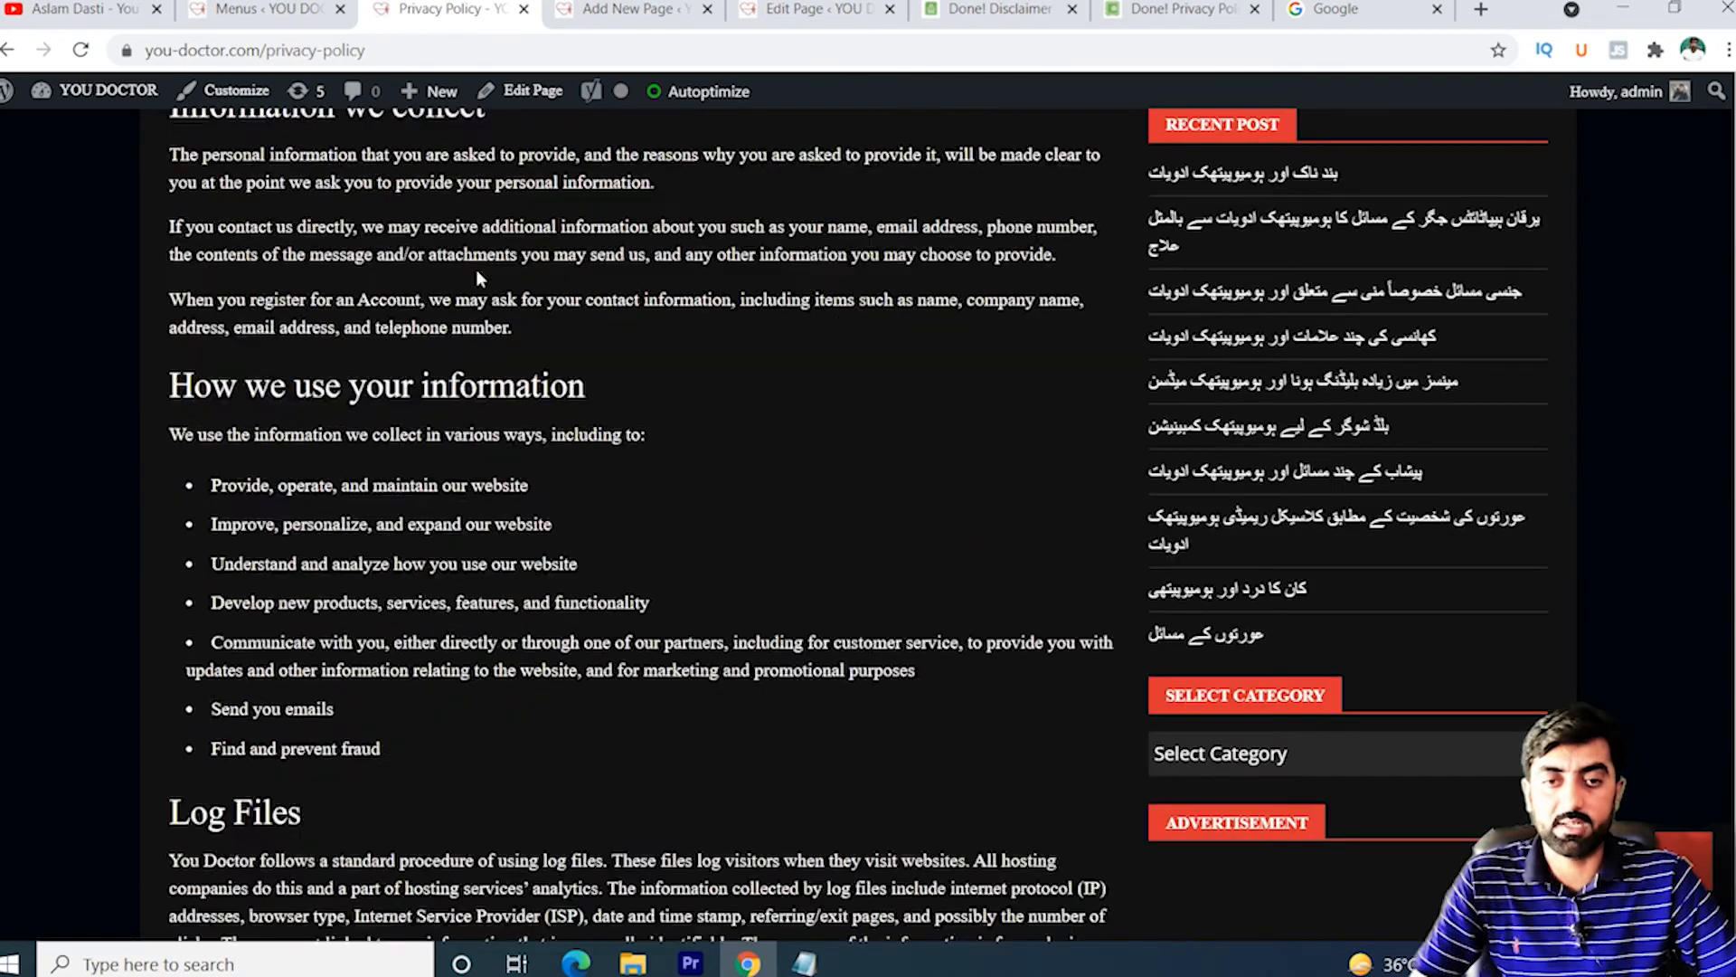
scroll(479, 276, down, 8)
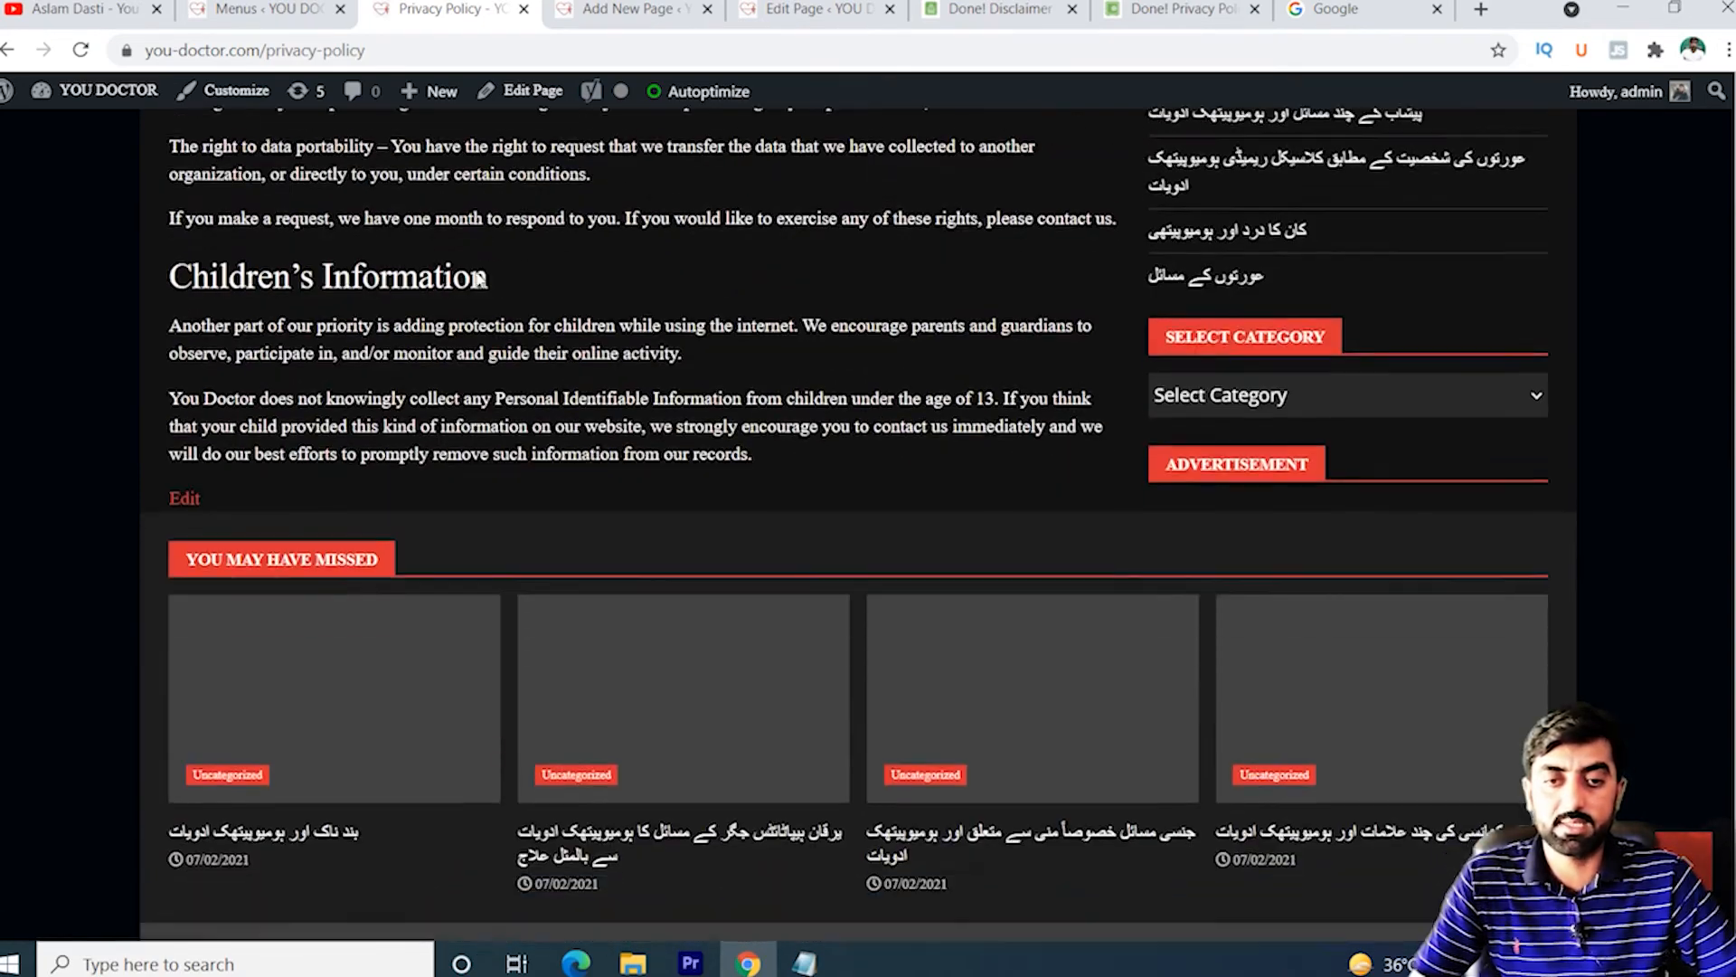